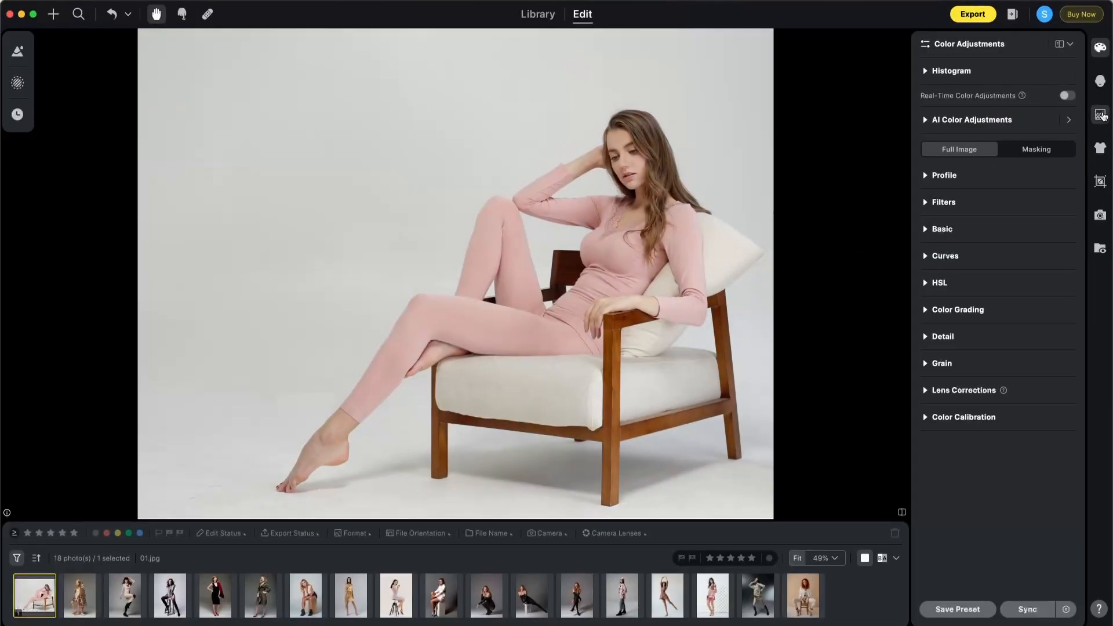
# Step: Import all twelve images from the Highy Key Set folder of Post Pro Canvas Studio into the personal backdrops
pyautogui.click(1101, 114)
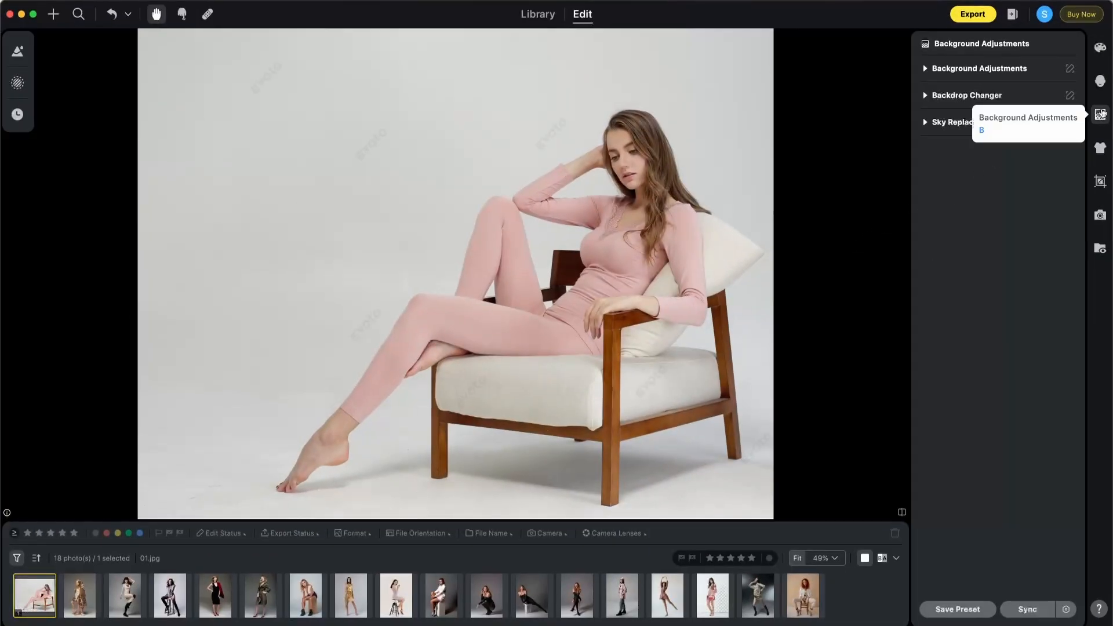
pyautogui.click(1039, 96)
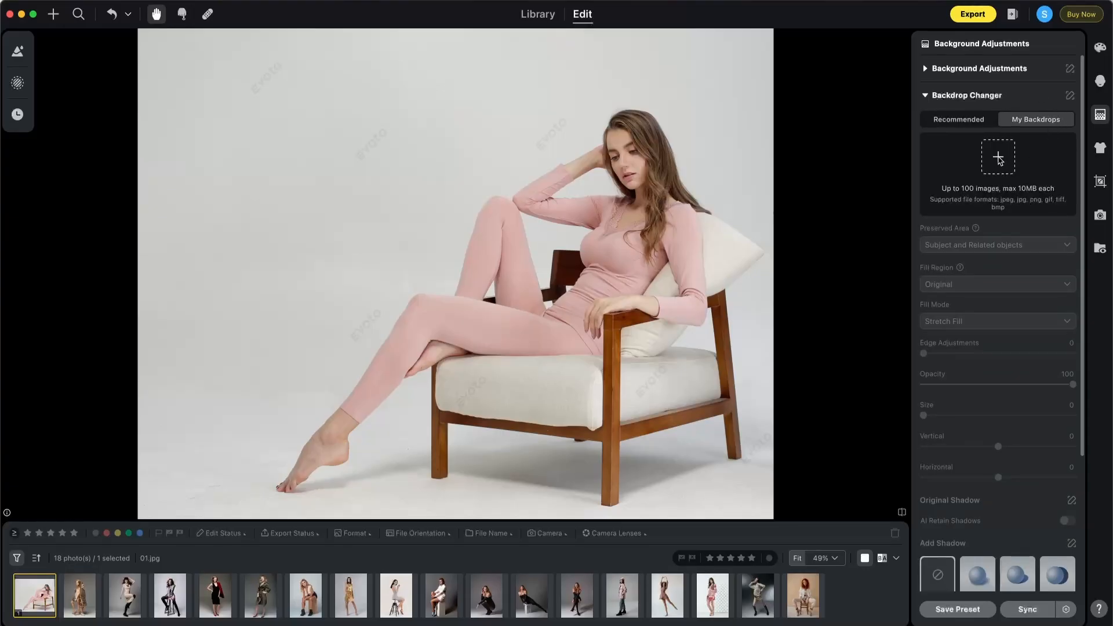
pyautogui.click(1000, 160)
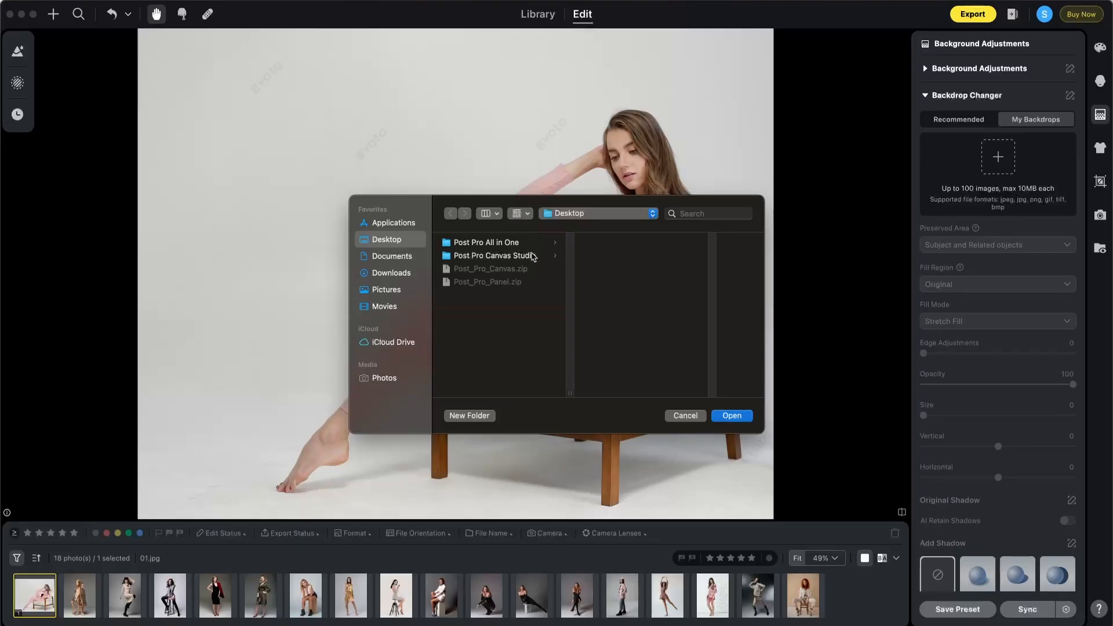
pyautogui.click(531, 259)
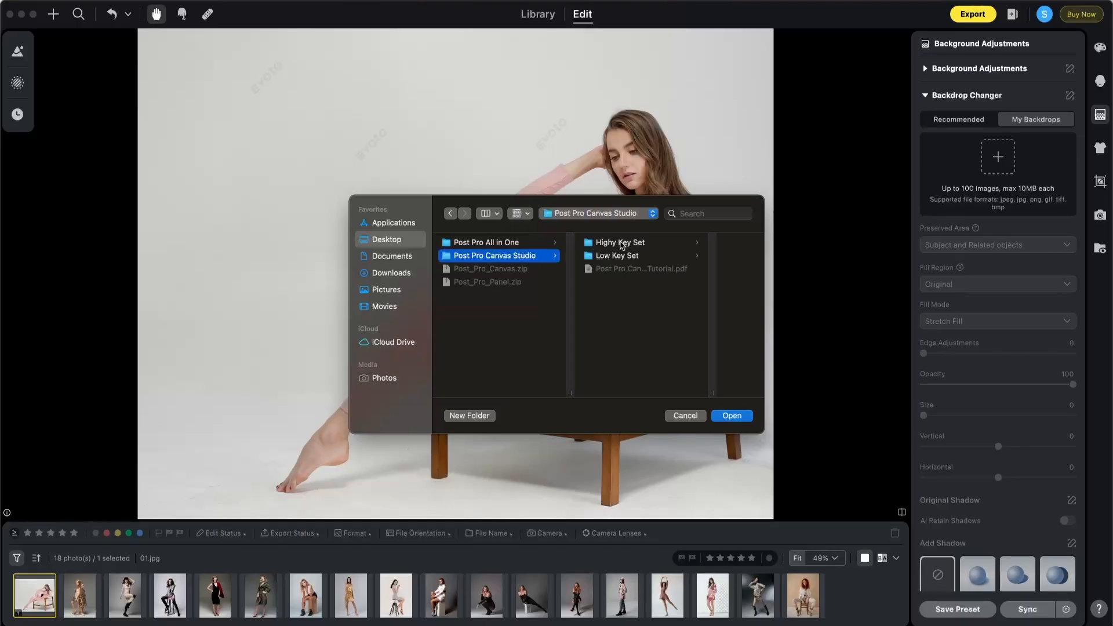
pyautogui.click(621, 245)
pyautogui.click(659, 246)
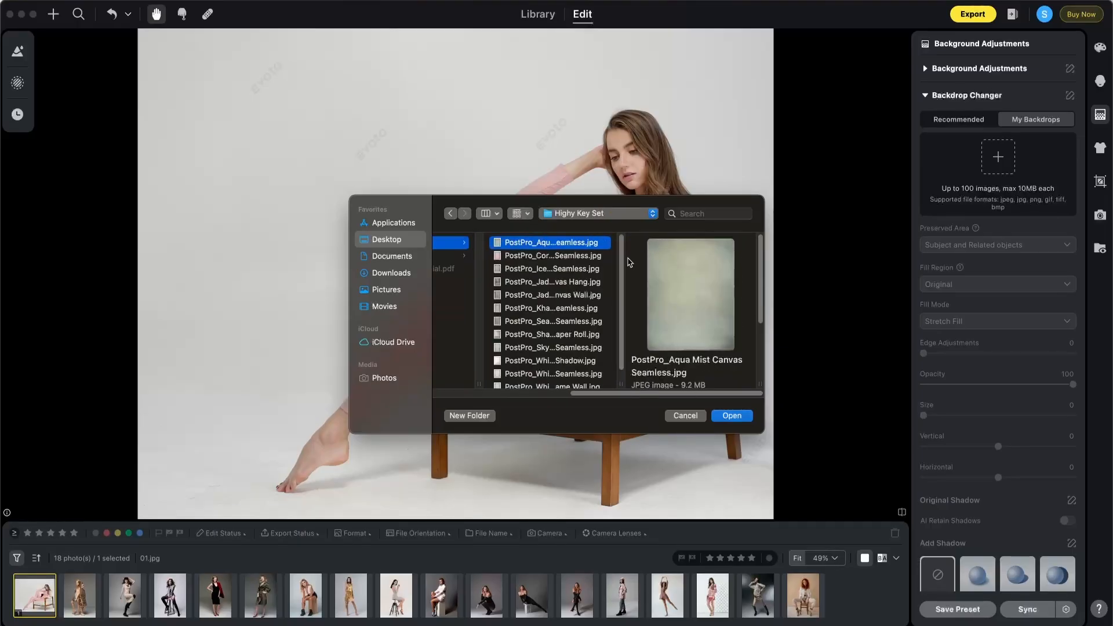
pyautogui.keyDown('shift'); pyautogui.click(549, 378); pyautogui.keyUp('shift')
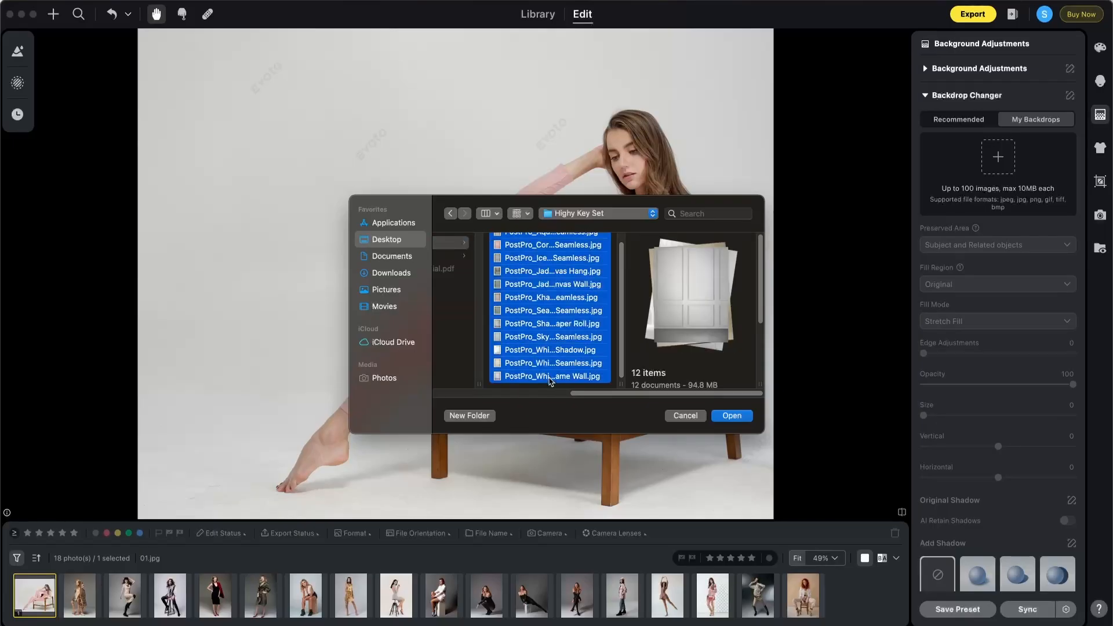
pyautogui.click(732, 416)
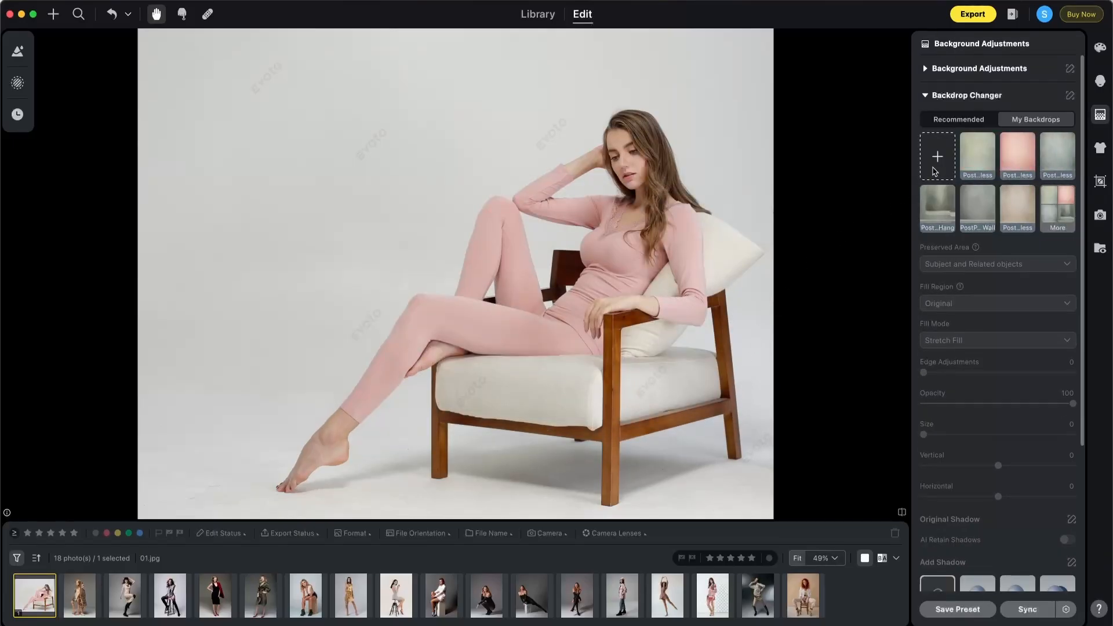
# Step: Import all images from the Low Key Set folder into the personal backdrops
pyautogui.click(939, 157)
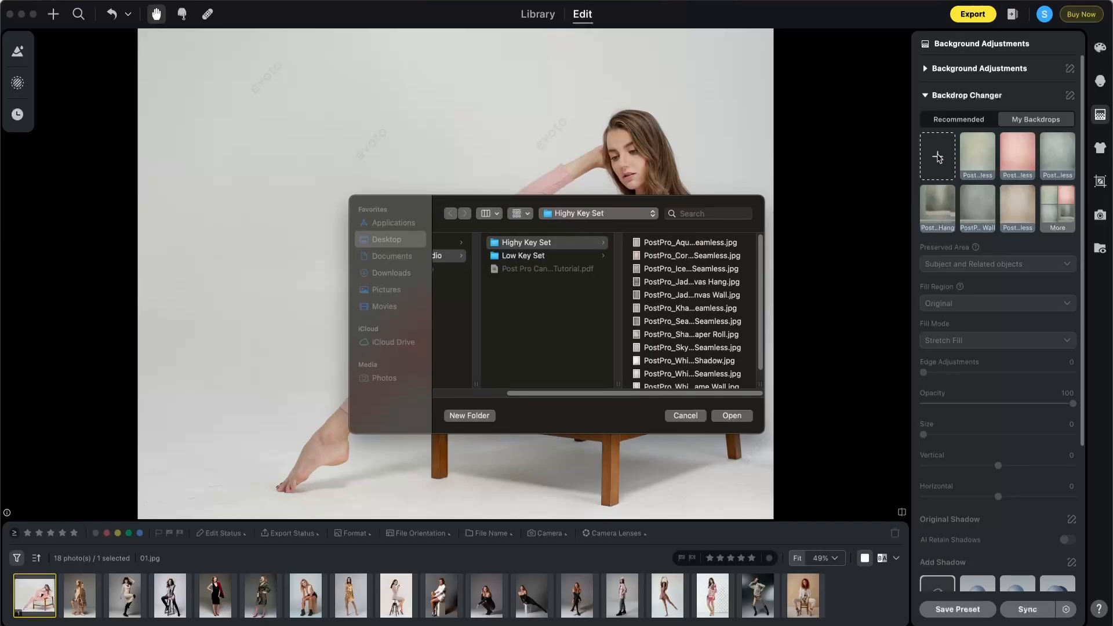
pyautogui.click(542, 255)
pyautogui.click(643, 243)
pyautogui.press('super+a')
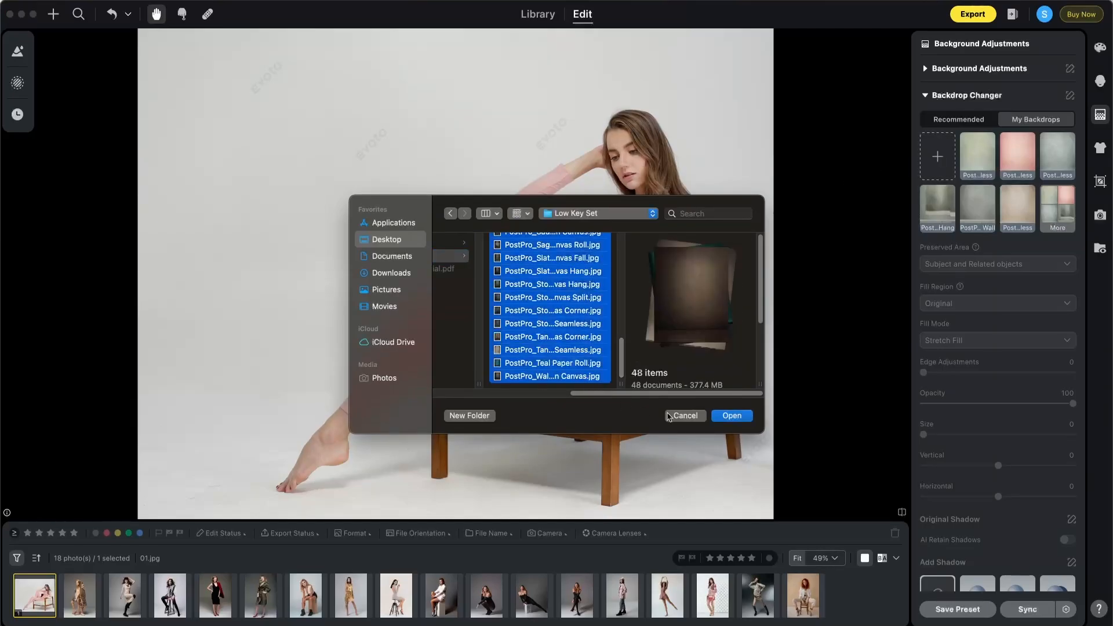
pyautogui.press('Return')
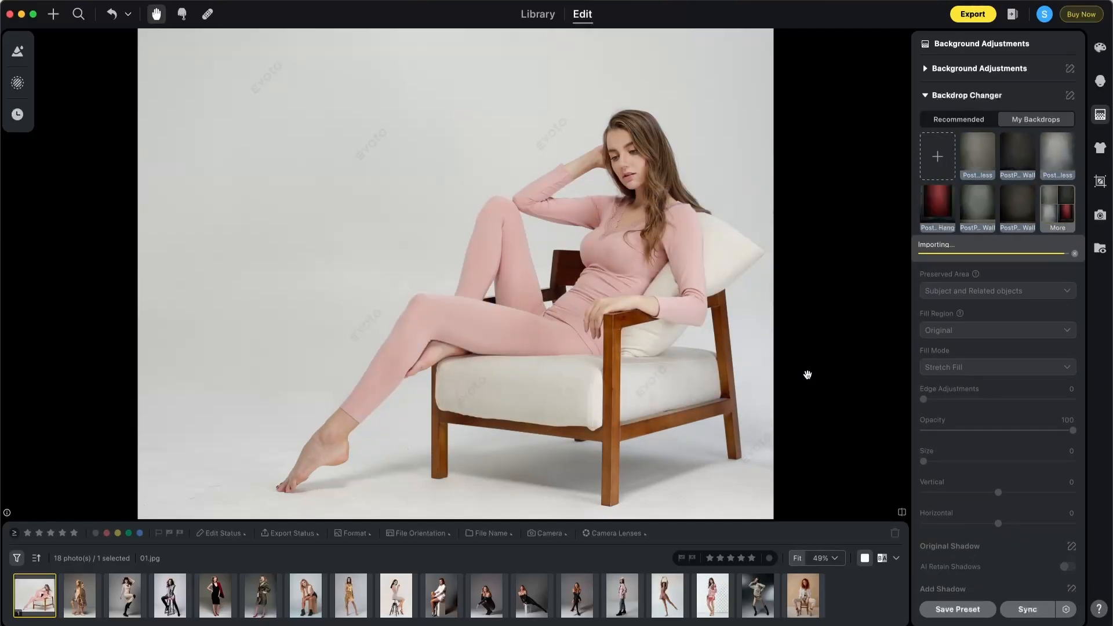
# Step: Look through the full personal backdrop collection and apply PostPro_Aqua Mist Canvas Seamless to the photo
pyautogui.click(1056, 208)
pyautogui.scroll(-10, 1020, 347)
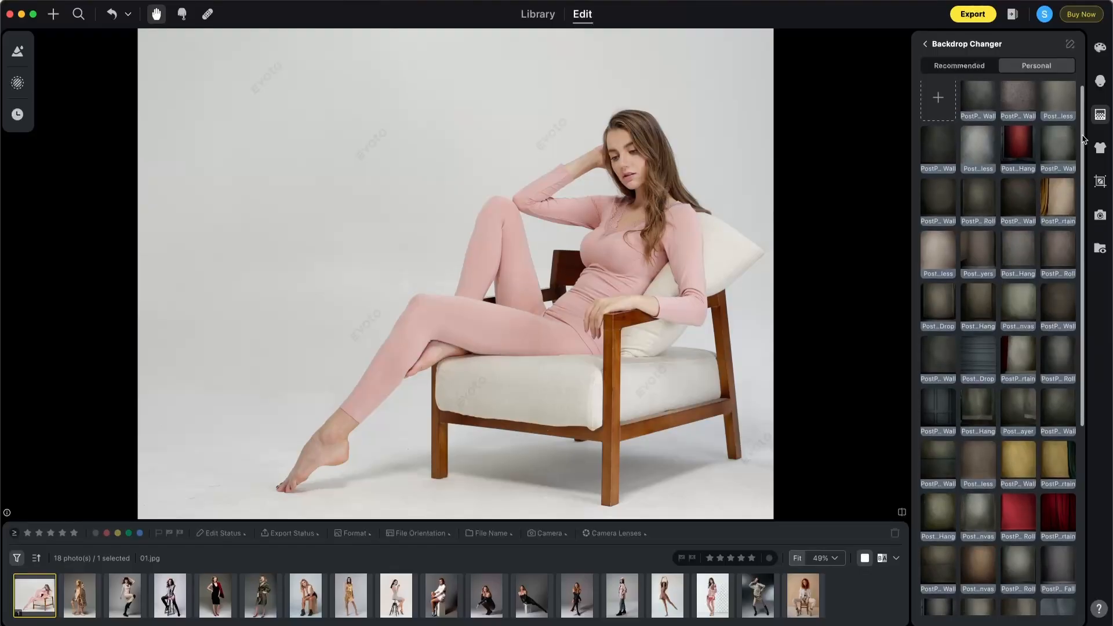
pyautogui.scroll(10, 998, 347)
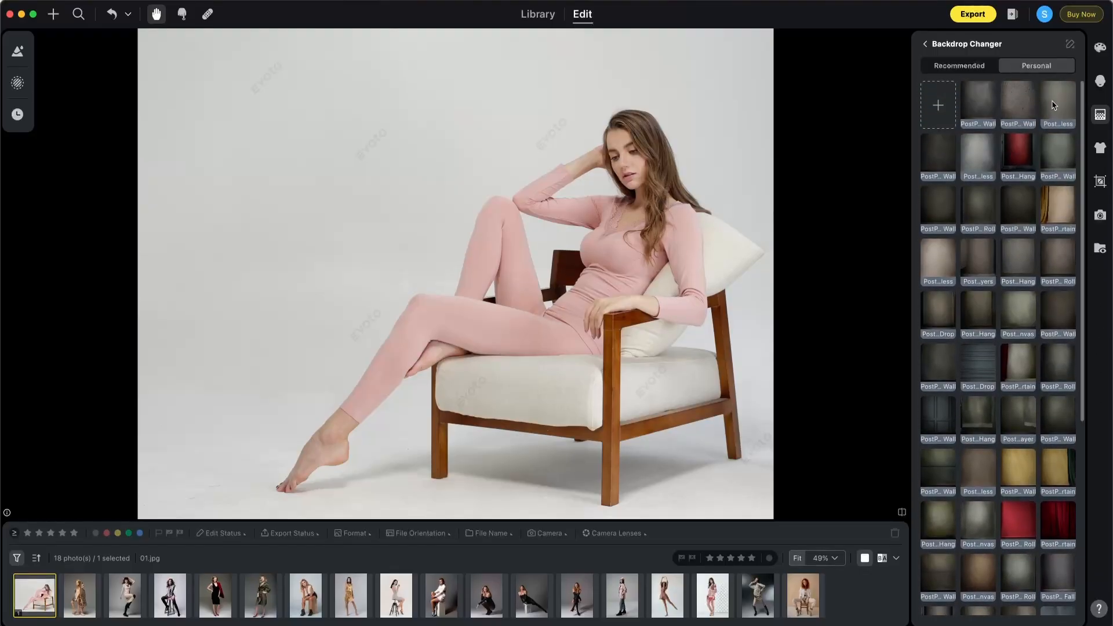
pyautogui.click(926, 43)
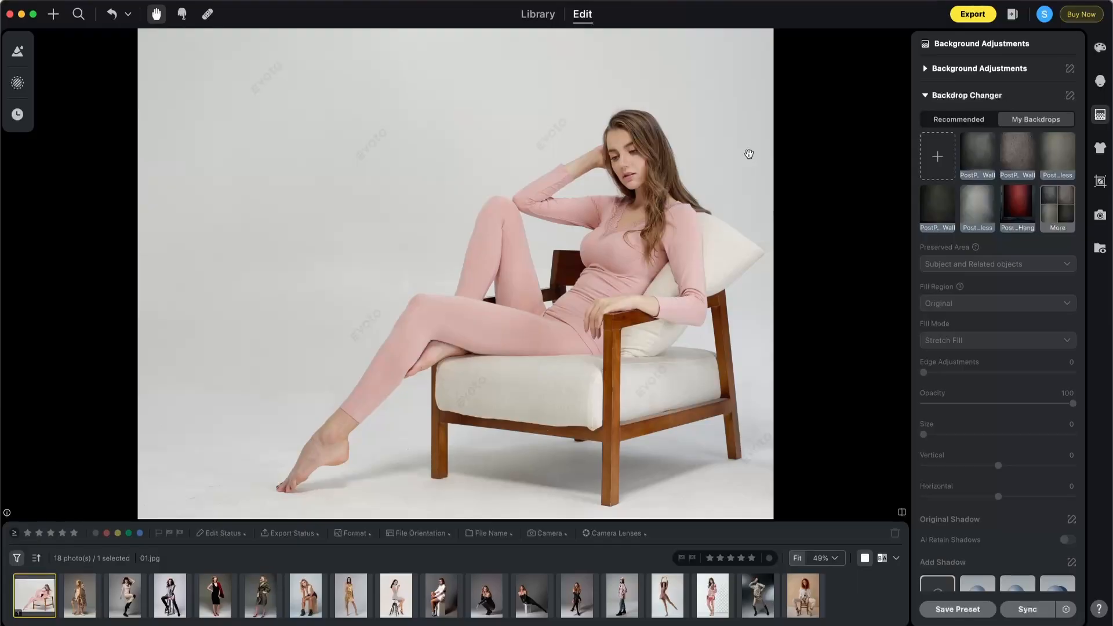
pyautogui.click(1055, 212)
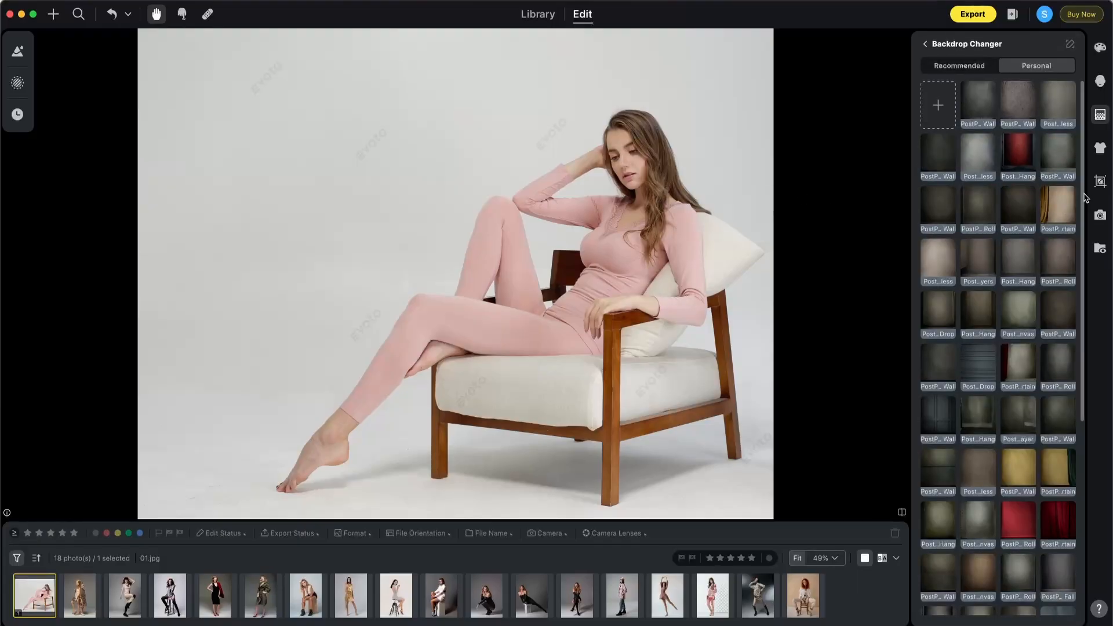
pyautogui.moveTo(1083, 199); pyautogui.dragTo(1106, 398)
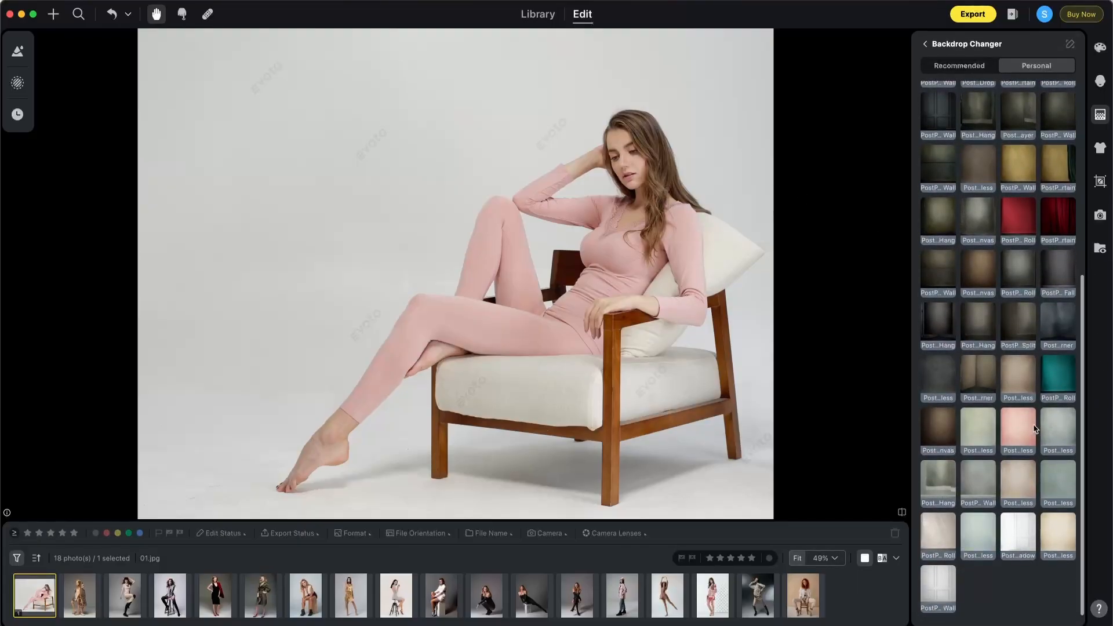
pyautogui.click(974, 426)
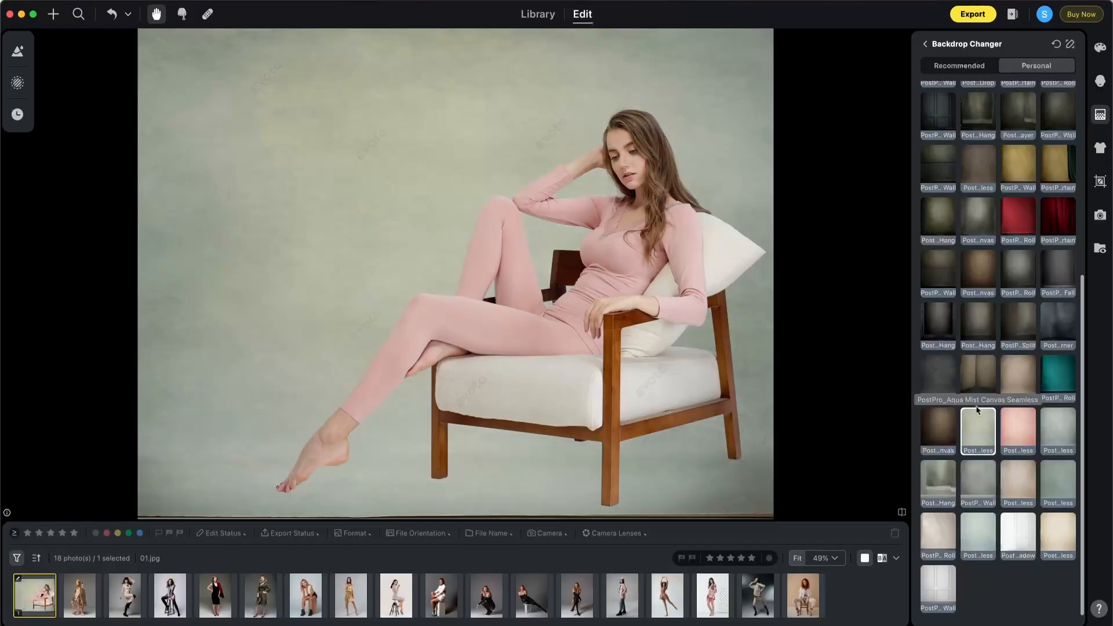
pyautogui.click(965, 46)
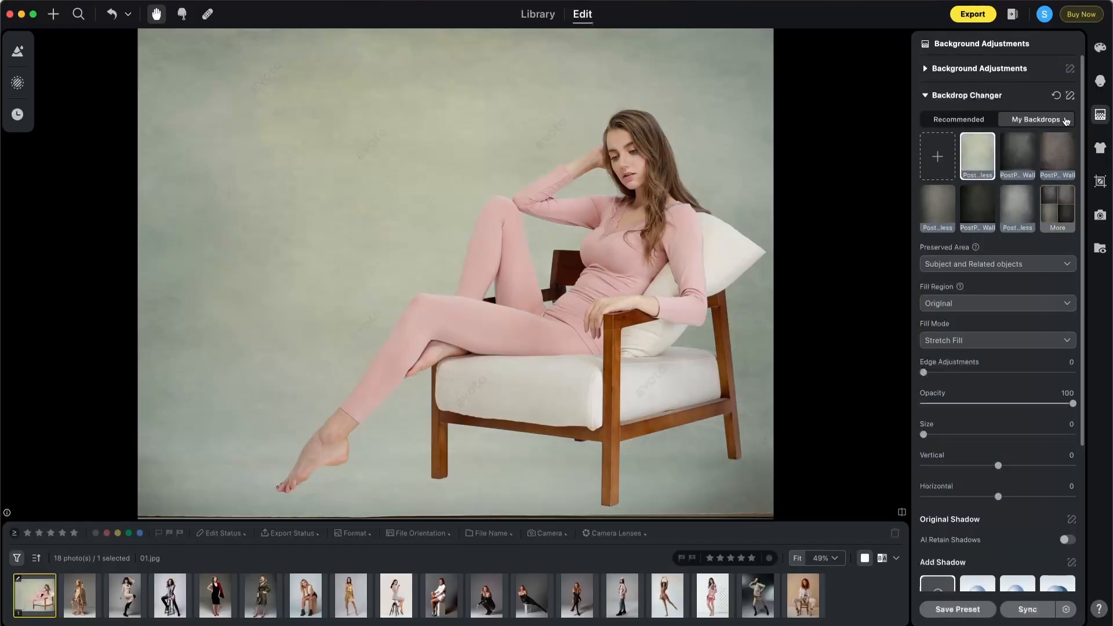
# Step: Enable AI Retain Shadows for the original shadow with an amount of 77 and the Multiply blend mode
pyautogui.moveTo(1082, 116); pyautogui.dragTo(1090, 262)
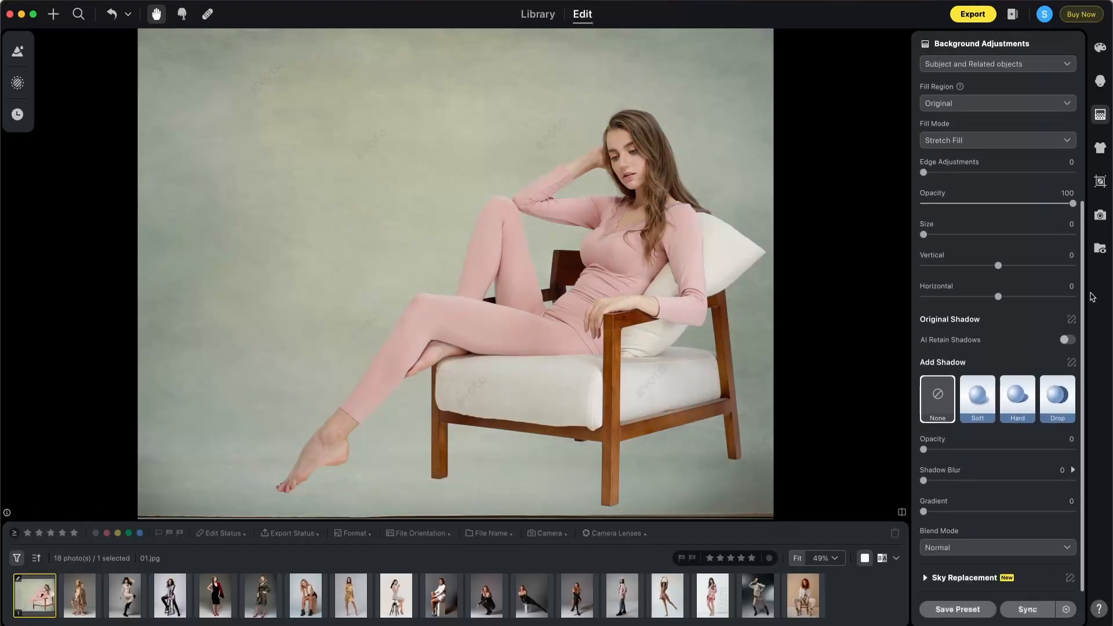
pyautogui.click(1068, 341)
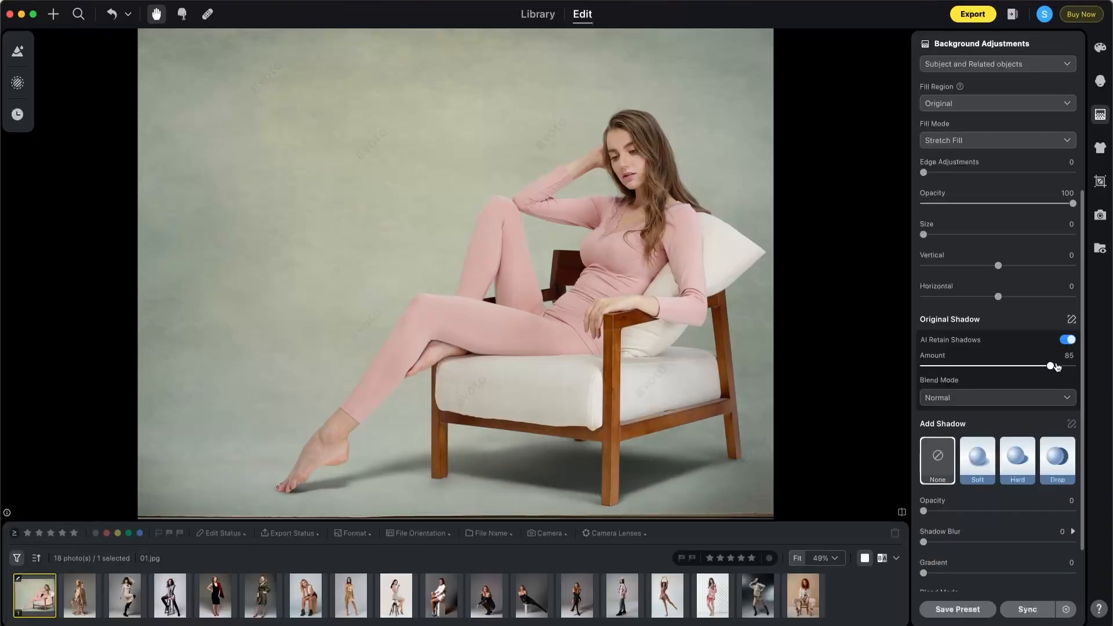
pyautogui.moveTo(1052, 366); pyautogui.dragTo(1039, 366)
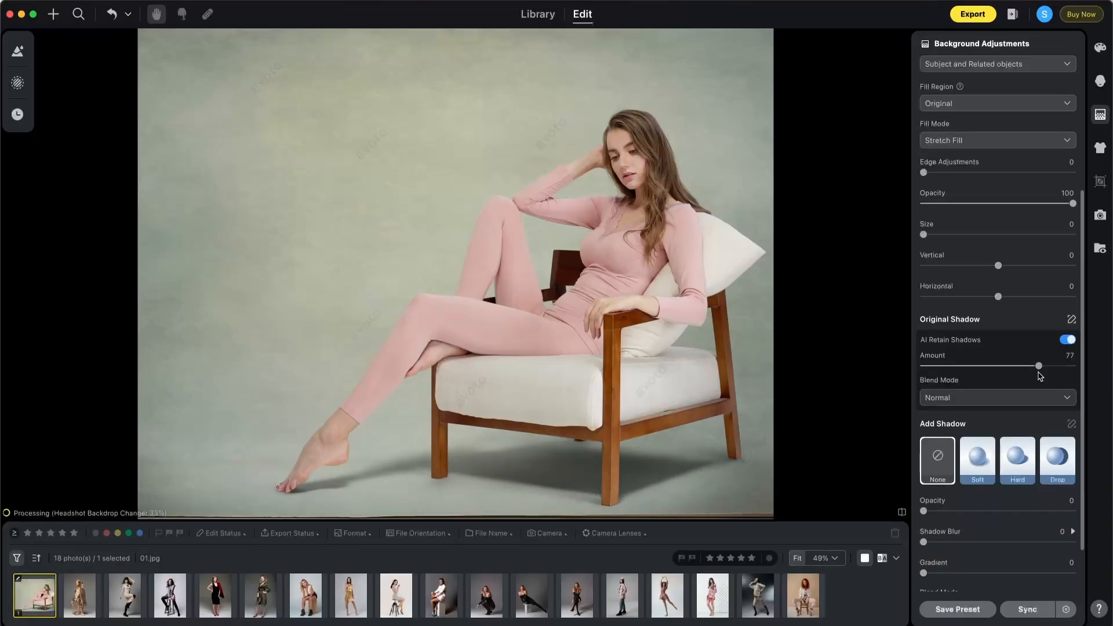
pyautogui.click(1028, 399)
pyautogui.click(1019, 432)
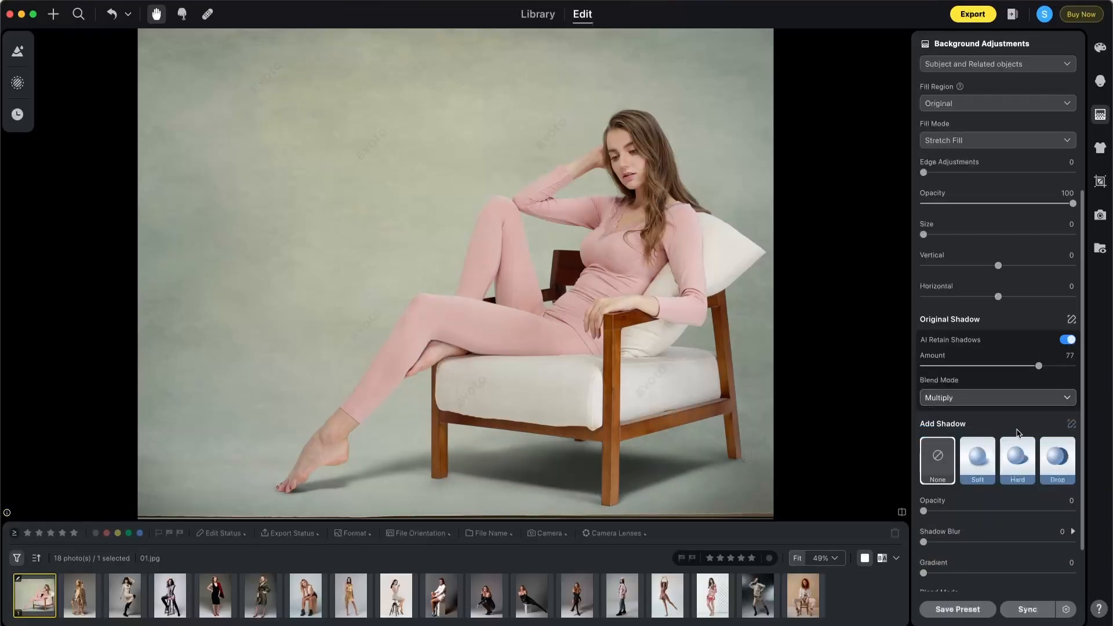
# Step: Change the retained shadow's blend mode to Soft Light and set its amount to 91
pyautogui.click(1010, 400)
pyautogui.click(1002, 450)
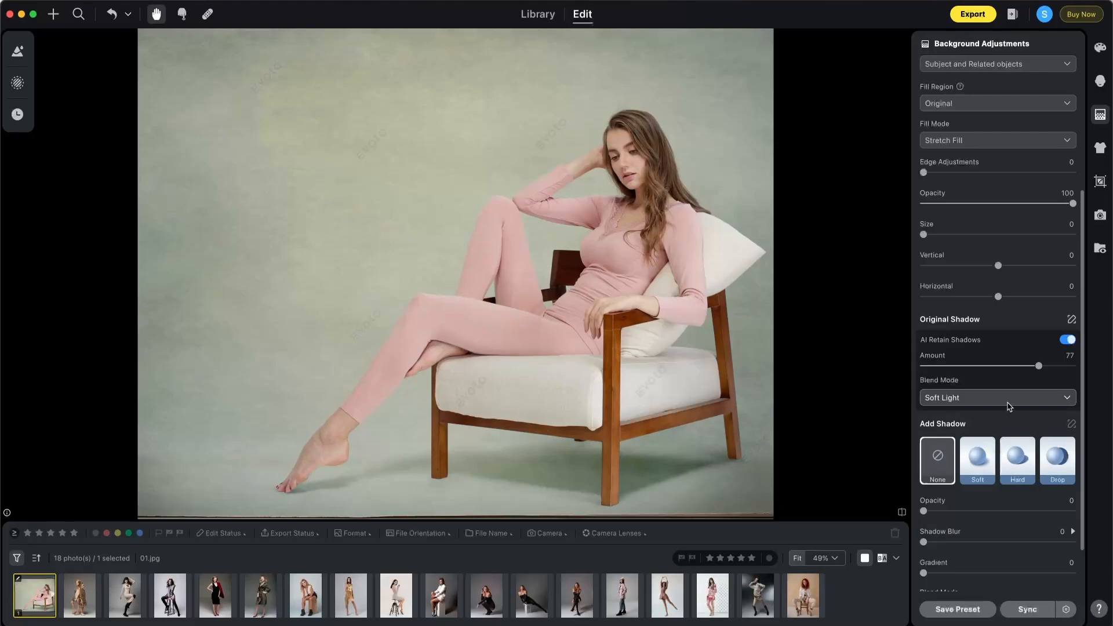
pyautogui.moveTo(1039, 366); pyautogui.dragTo(1059, 367)
# Step: Try Center Fill, choose Center Alignment as the backdrop's fill mode, and set its size to 31 and vertical offset to -24
pyautogui.scroll(1, 1084, 357)
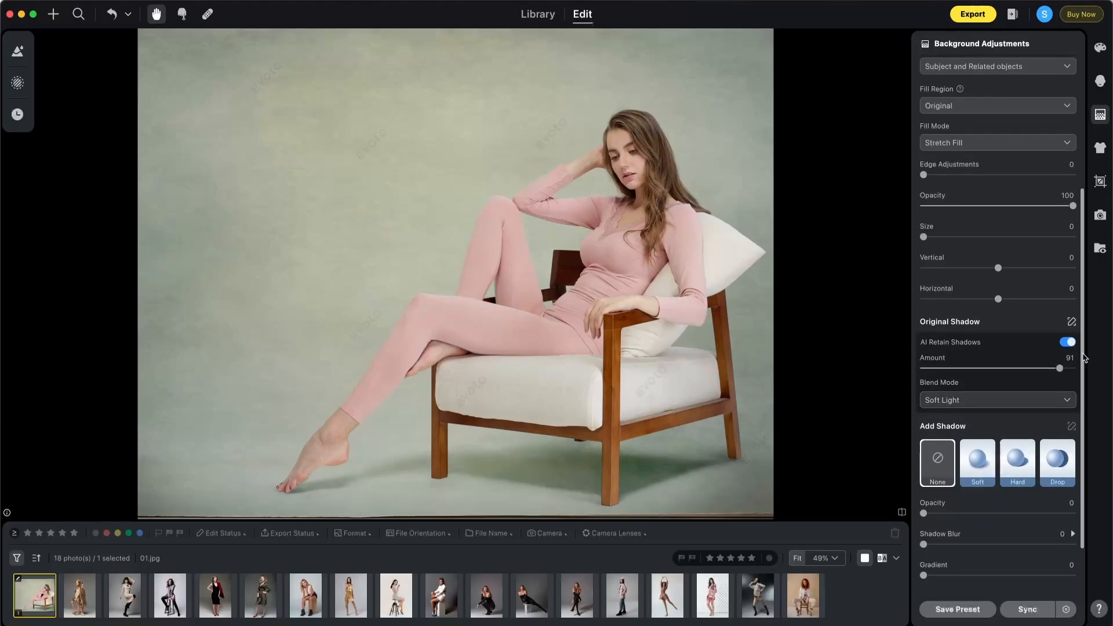
pyautogui.scroll(5, 1084, 358)
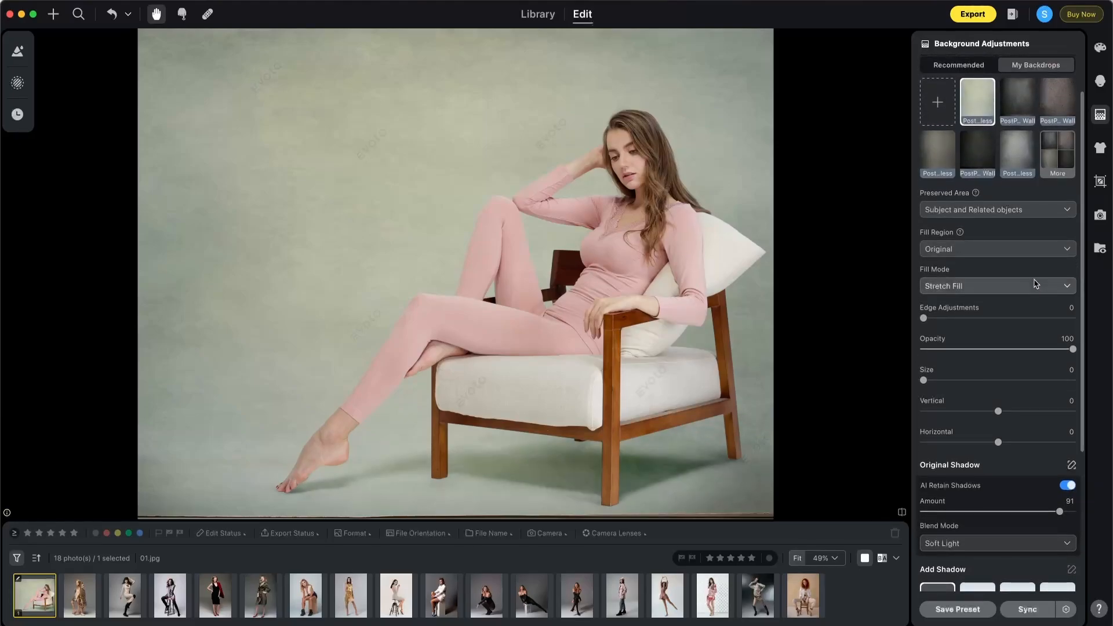
pyautogui.click(998, 286)
pyautogui.click(993, 305)
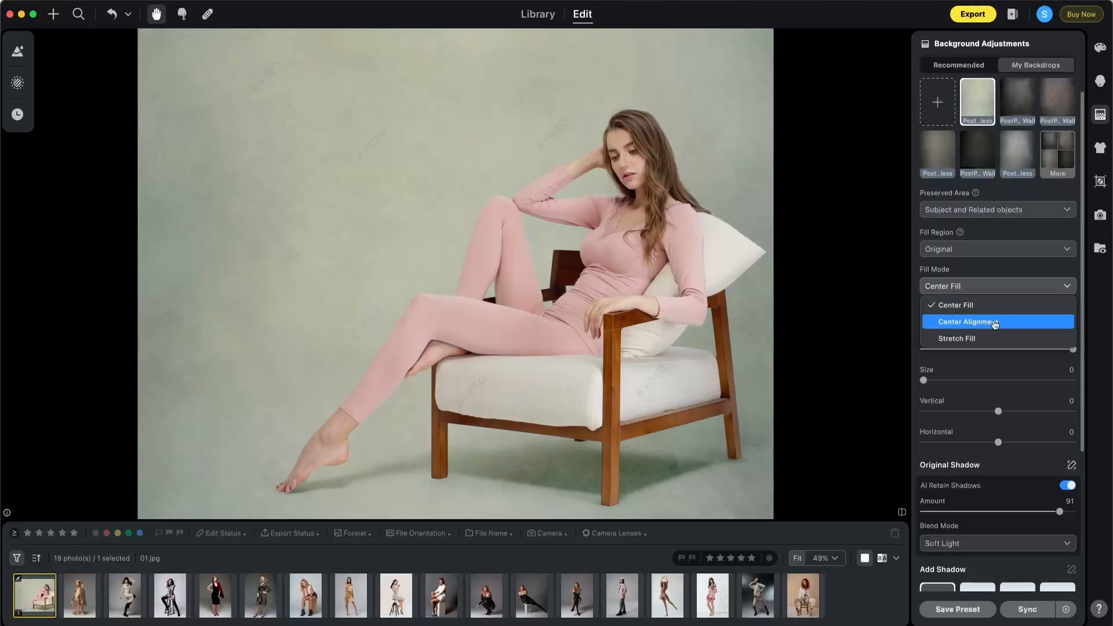
pyautogui.click(995, 323)
pyautogui.moveTo(928, 381); pyautogui.dragTo(982, 423)
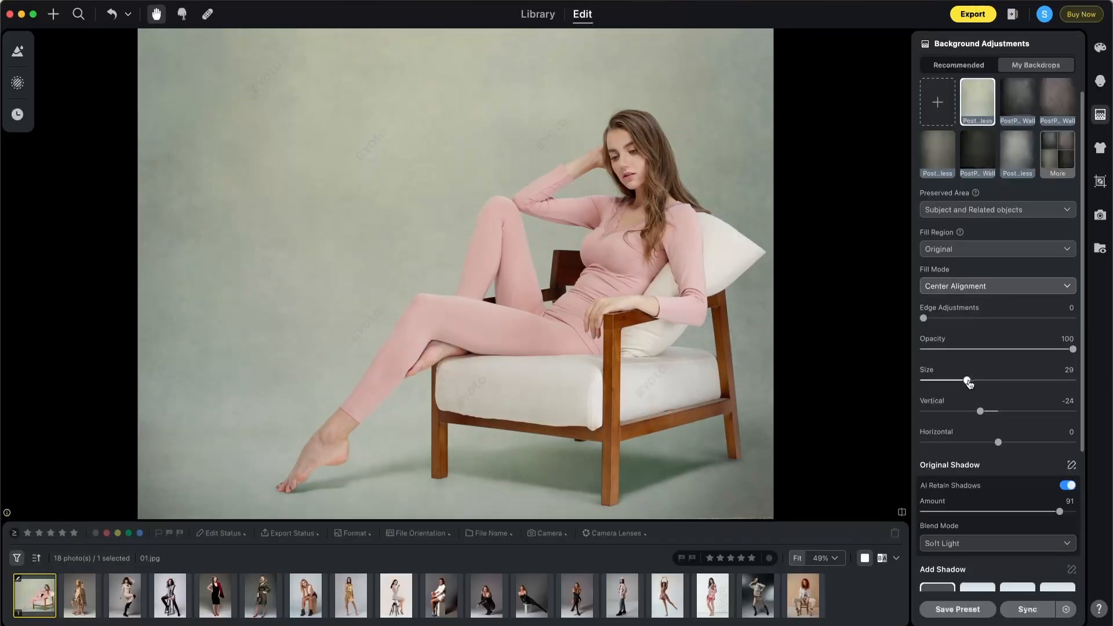
pyautogui.moveTo(969, 383); pyautogui.dragTo(970, 383)
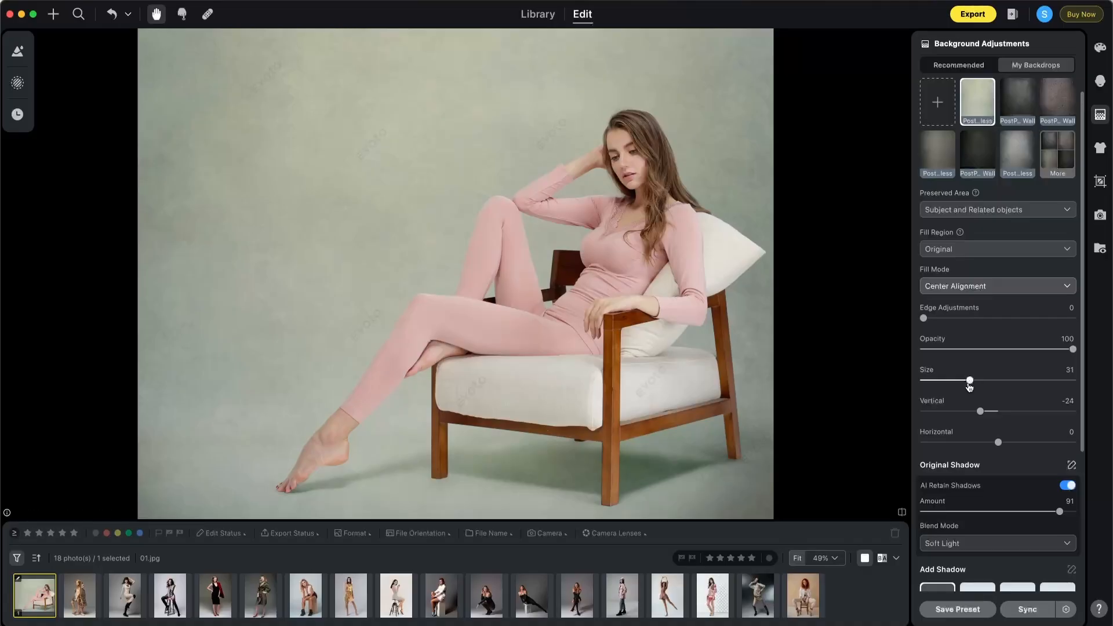
# Step: Try the PostPro_Sea Green Canvas Seamless backdrop, and switch to the gray canvas wall with the wooden floor
pyautogui.click(1054, 158)
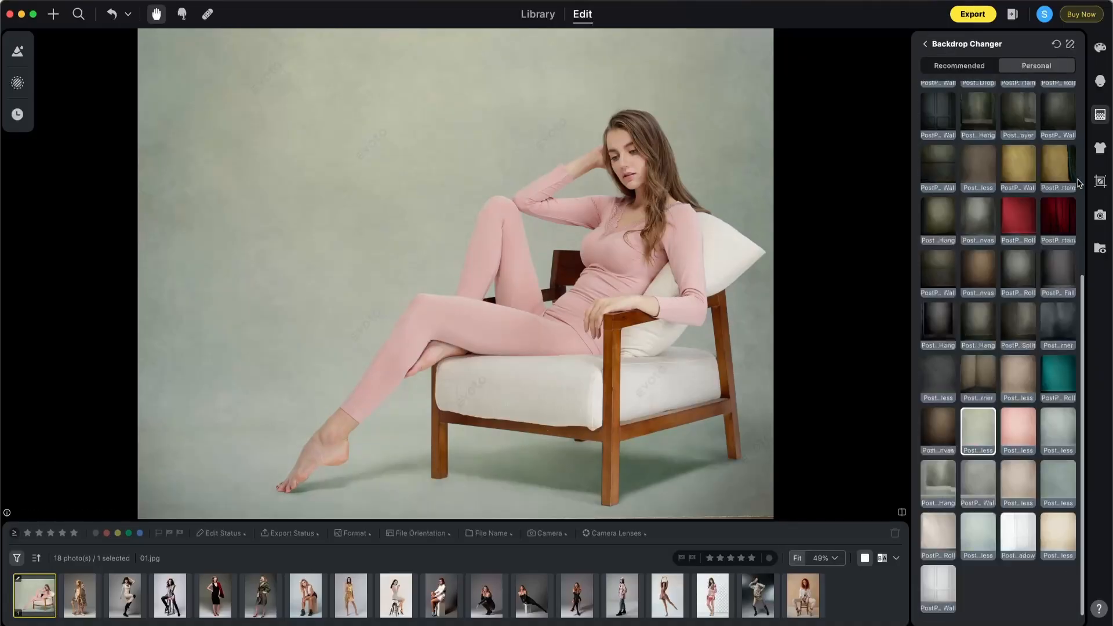
pyautogui.click(1055, 423)
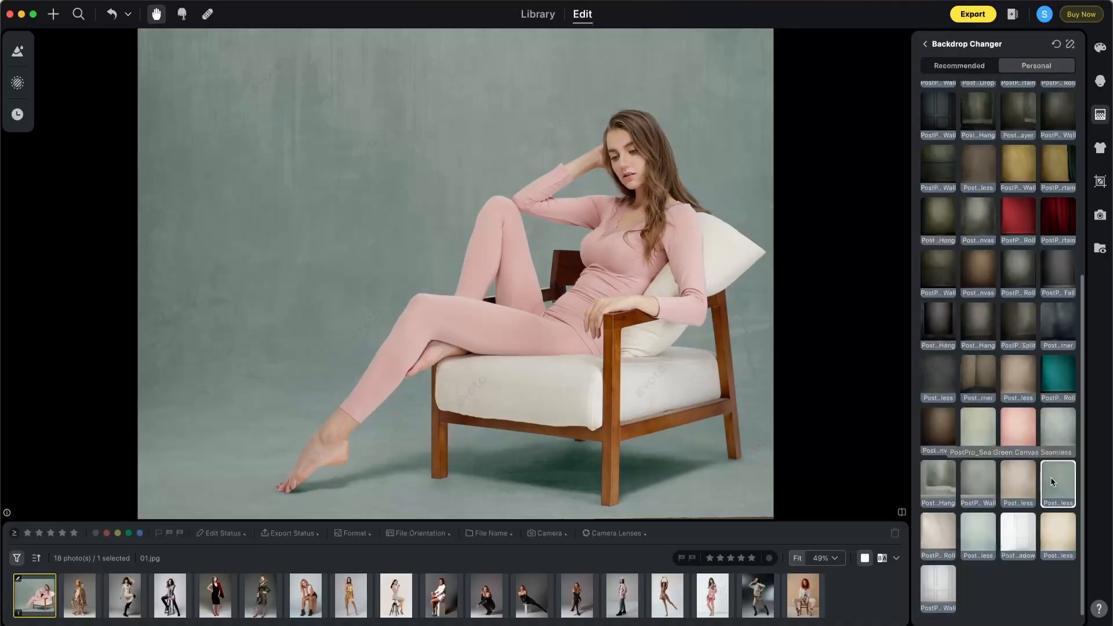
pyautogui.click(972, 480)
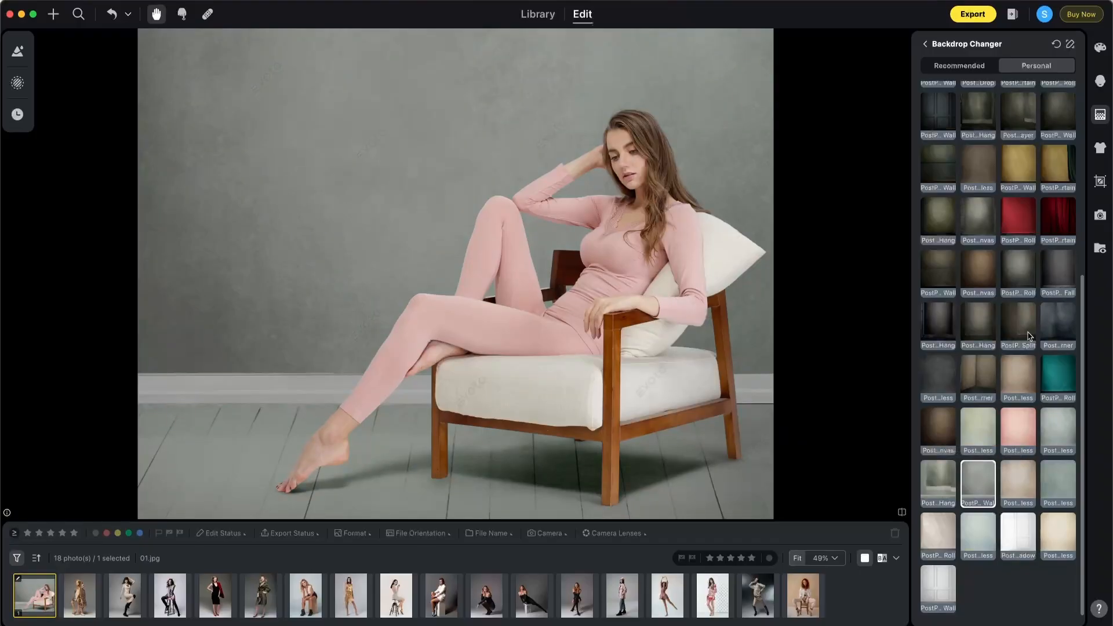
# Step: Set the wall backdrop's size to 30, its fill mode to Stretch Fill and its vertical offset to about -15
pyautogui.click(987, 44)
pyautogui.moveTo(962, 380)
pyautogui.mouseDown()
pyautogui.moveTo(989, 411)
pyautogui.moveTo(968, 381)
pyautogui.mouseUp()
pyautogui.click(970, 286)
pyautogui.click(959, 304)
pyautogui.click(963, 286)
pyautogui.click(962, 339)
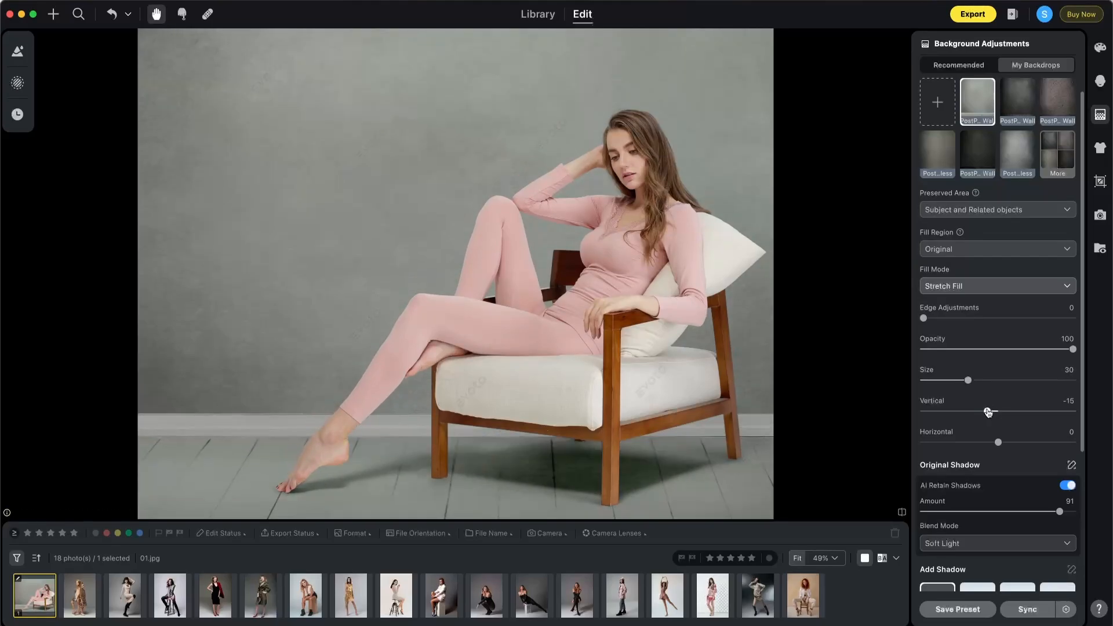
# Step: Try the white frame window shadow and hanging canvas backdrops, and apply PostPro_Coral Pink Canvas Seamless
pyautogui.click(1055, 156)
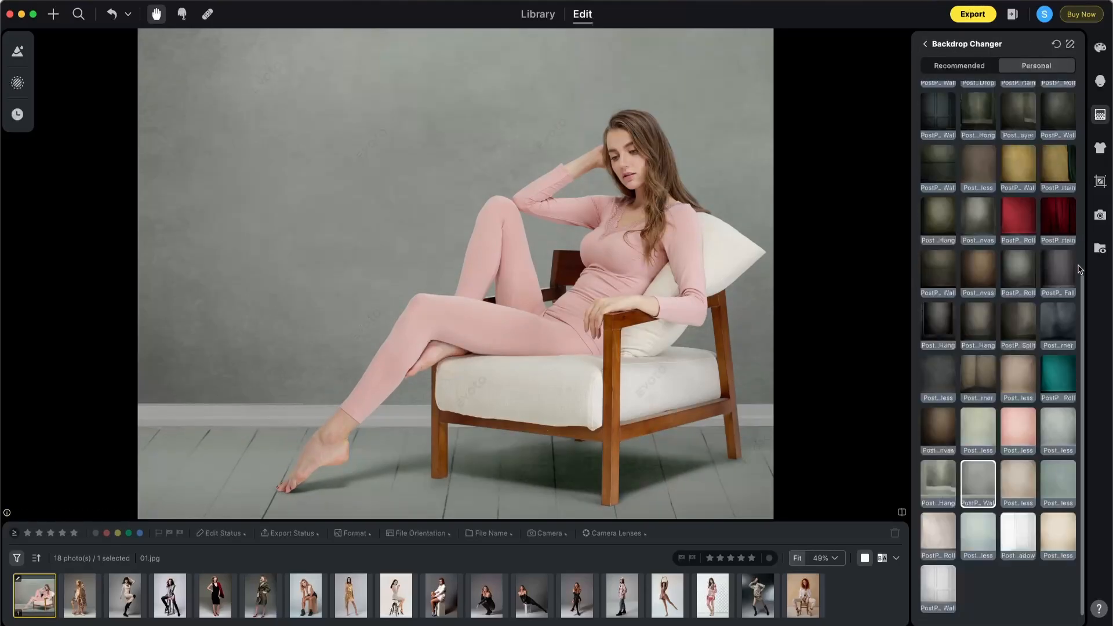
pyautogui.click(1016, 529)
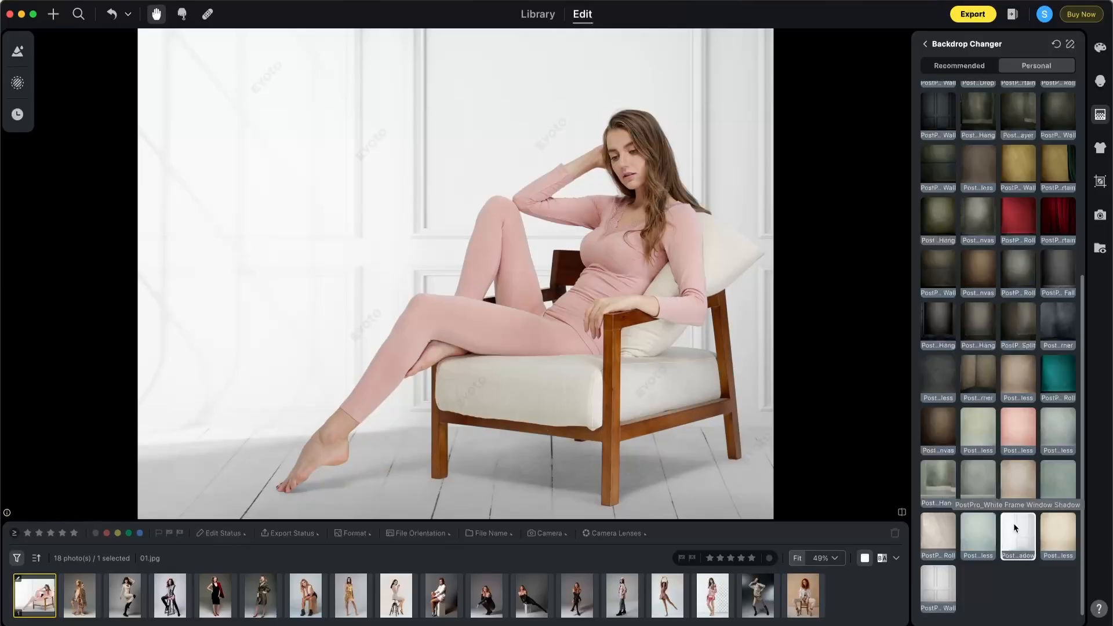
pyautogui.click(934, 530)
pyautogui.click(931, 485)
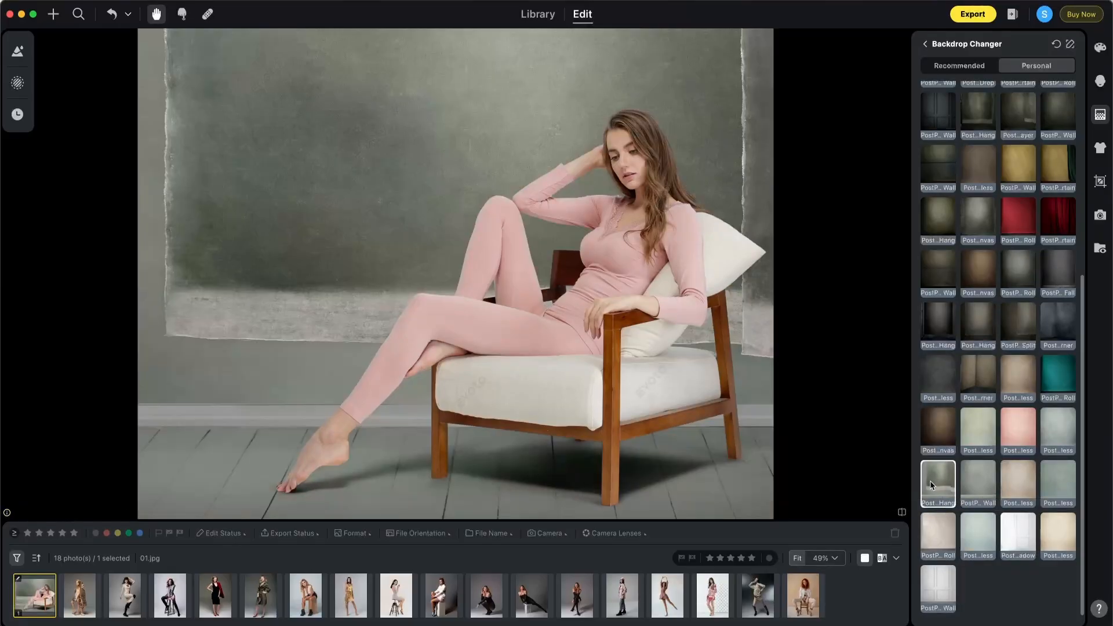
pyautogui.click(1016, 429)
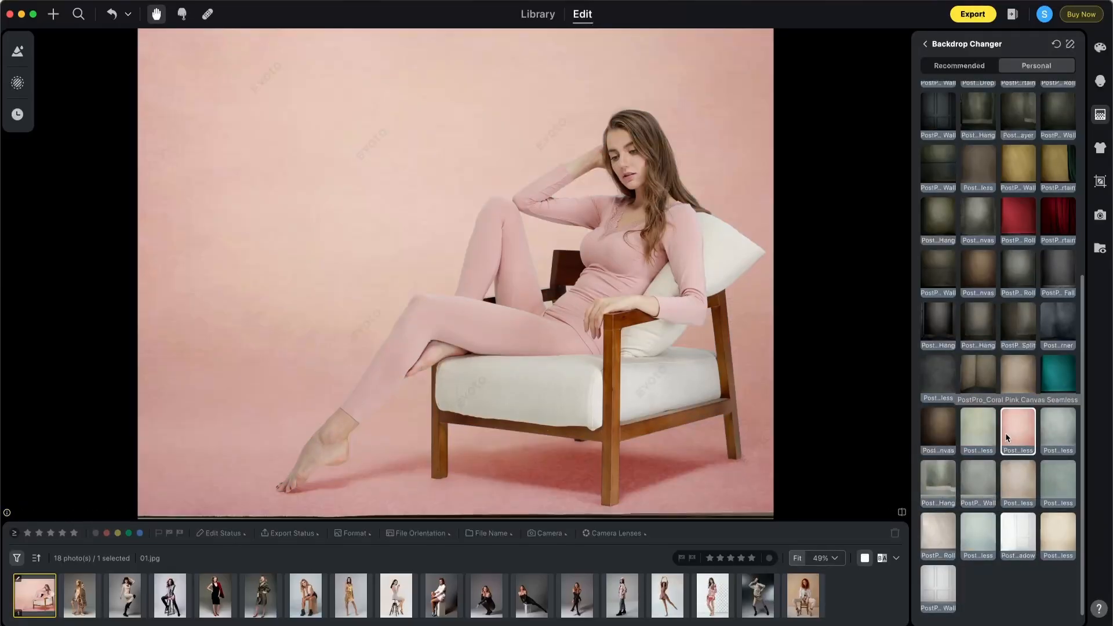
# Step: Open 02.jpg, apply the gray-green canvas seamless backdrop, and turn on AI Retain Shadows with an adjusted amount
pyautogui.click(75, 597)
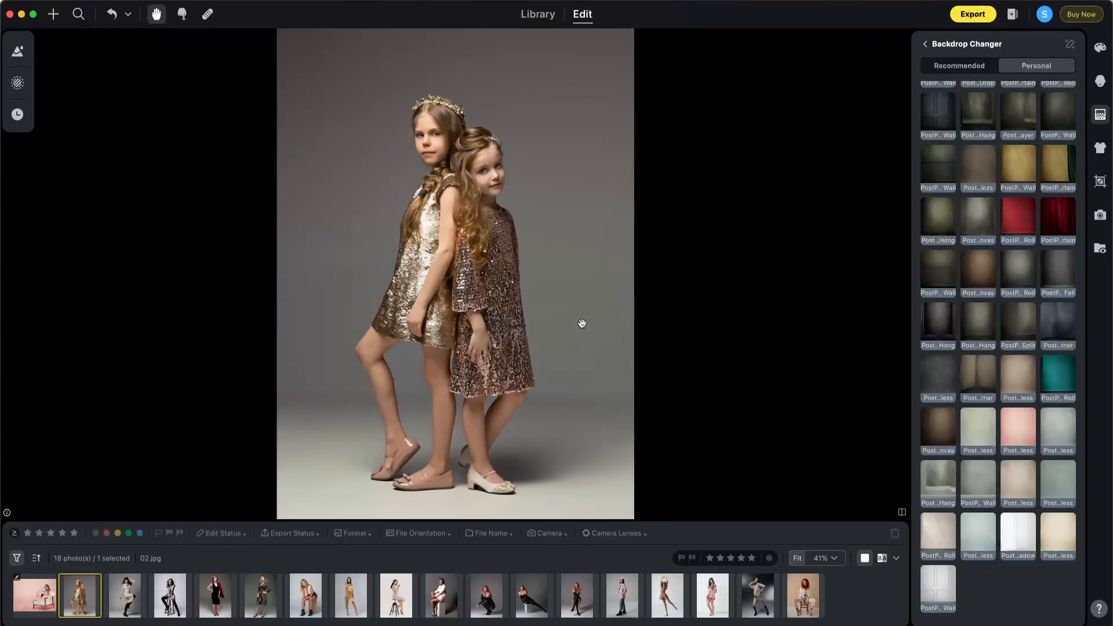
pyautogui.scroll(10, 1086, 135)
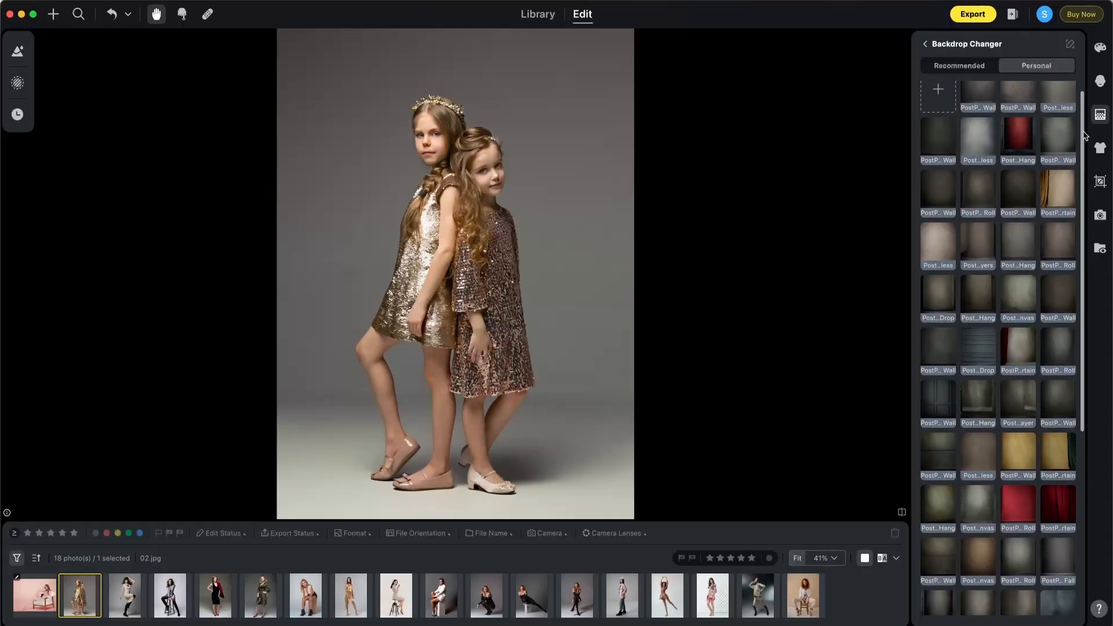
pyautogui.click(1060, 109)
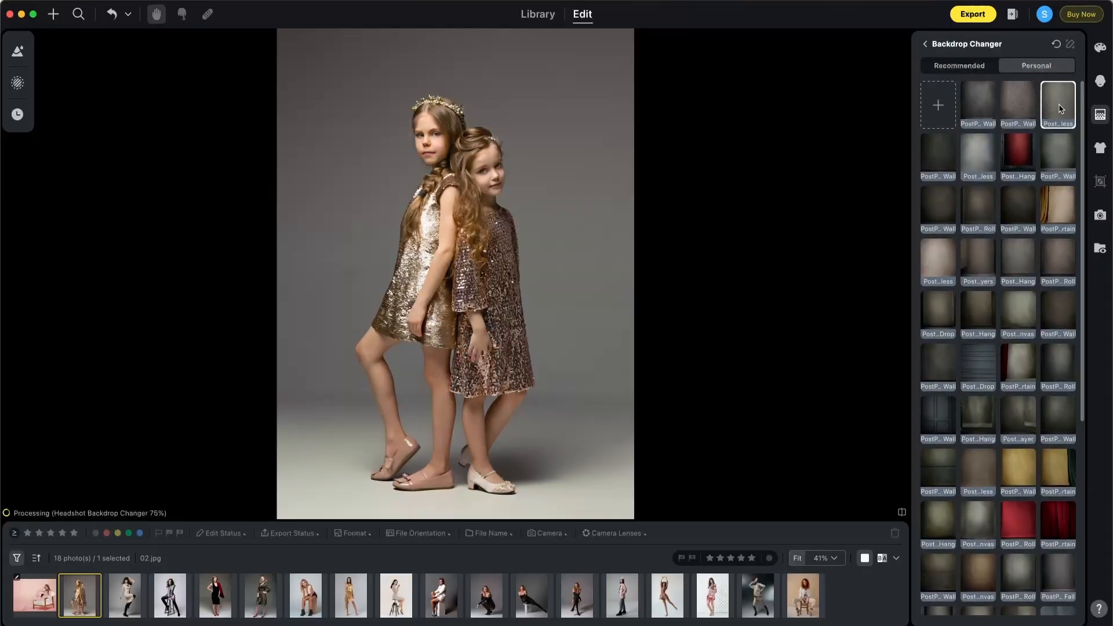
pyautogui.click(929, 45)
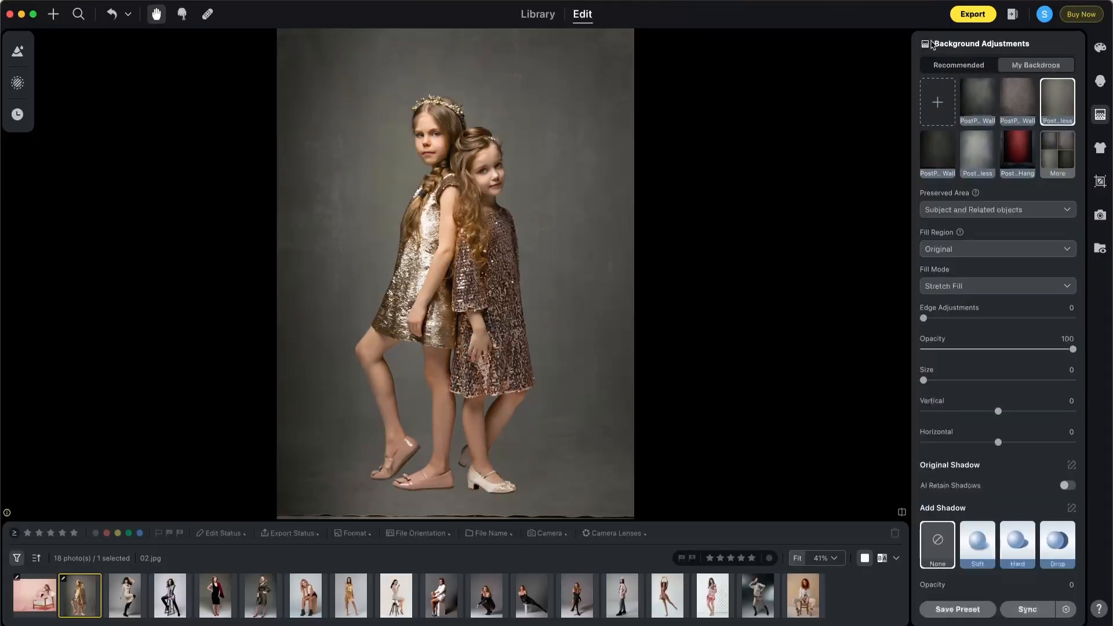
pyautogui.click(1067, 485)
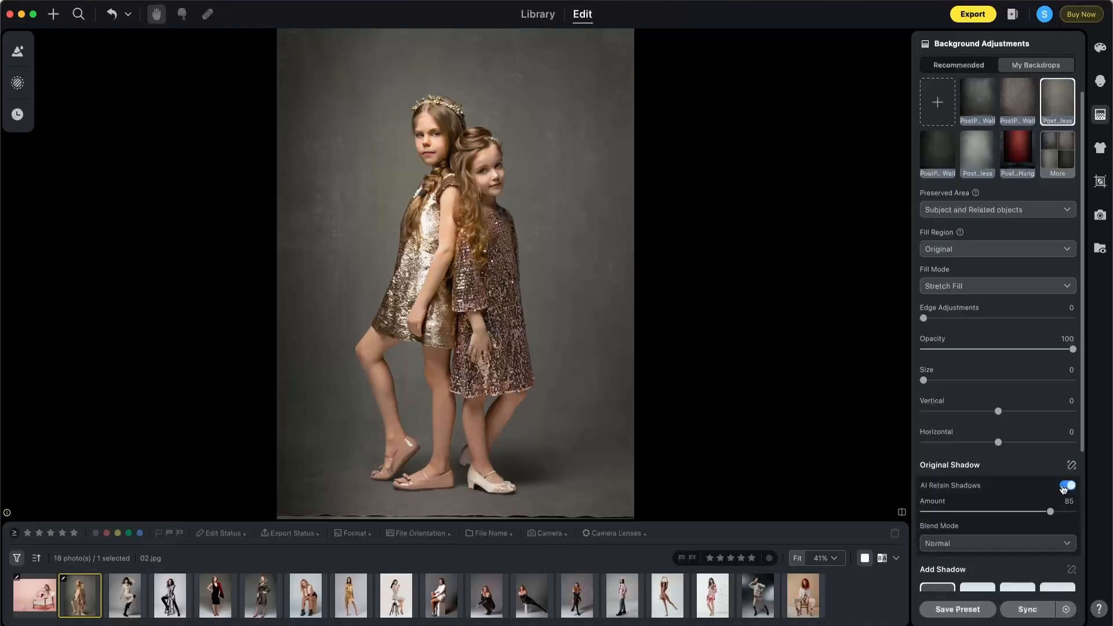
pyautogui.moveTo(1059, 513); pyautogui.dragTo(1046, 514)
# Step: Try the dark canvas roll and PostPro_Cloud Gray Canvas Seamless on 02.jpg, and apply the light beige canvas seamless backdrop
pyautogui.click(1052, 158)
pyautogui.click(985, 205)
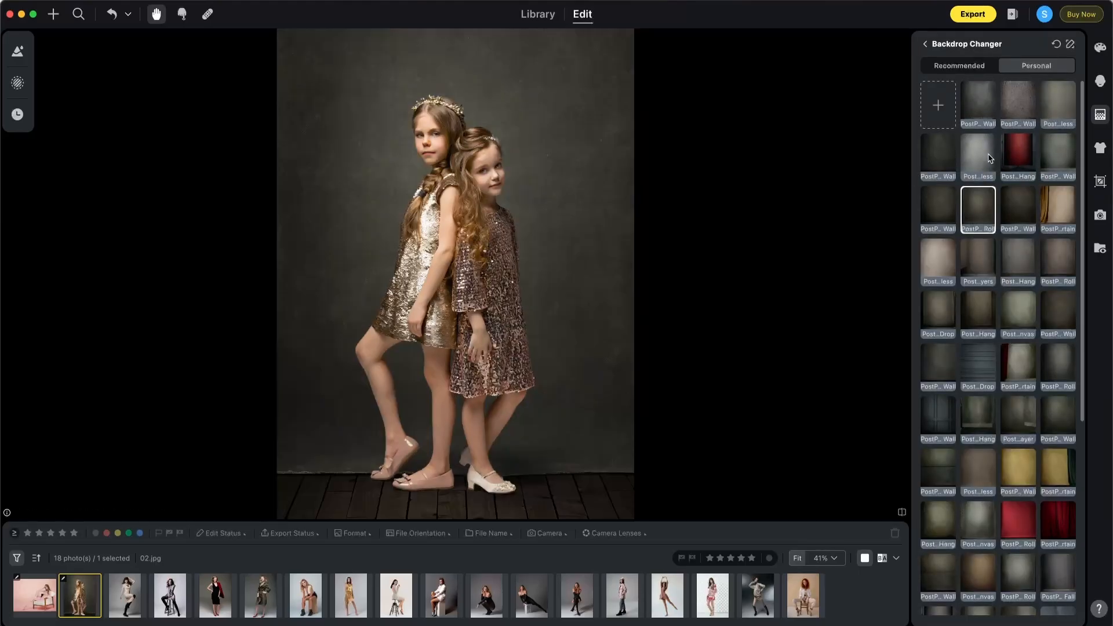
pyautogui.click(980, 160)
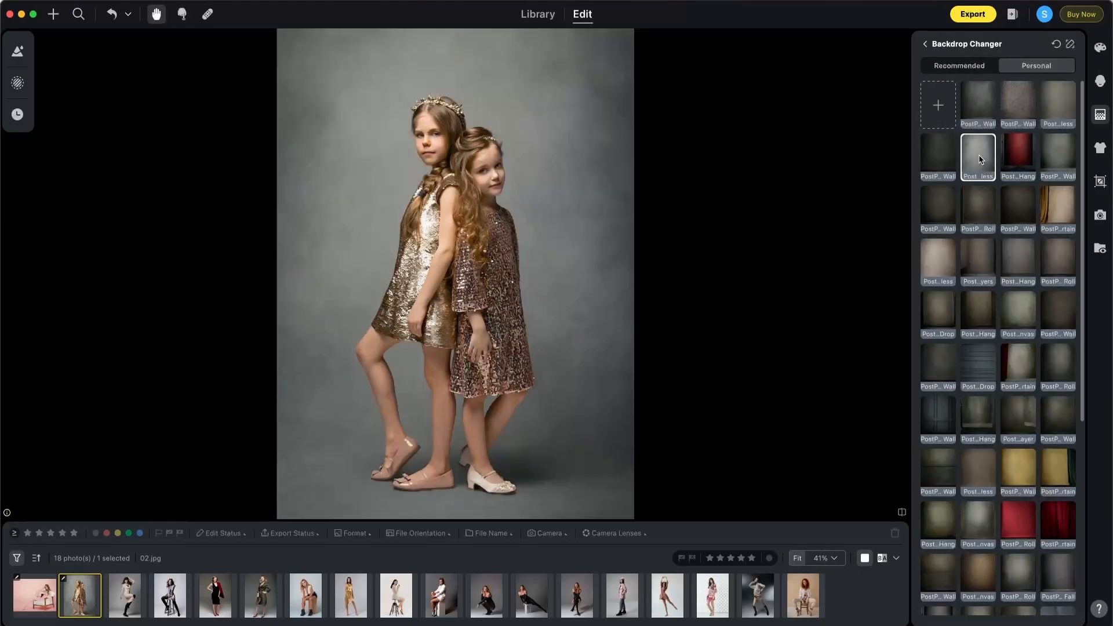
pyautogui.click(942, 262)
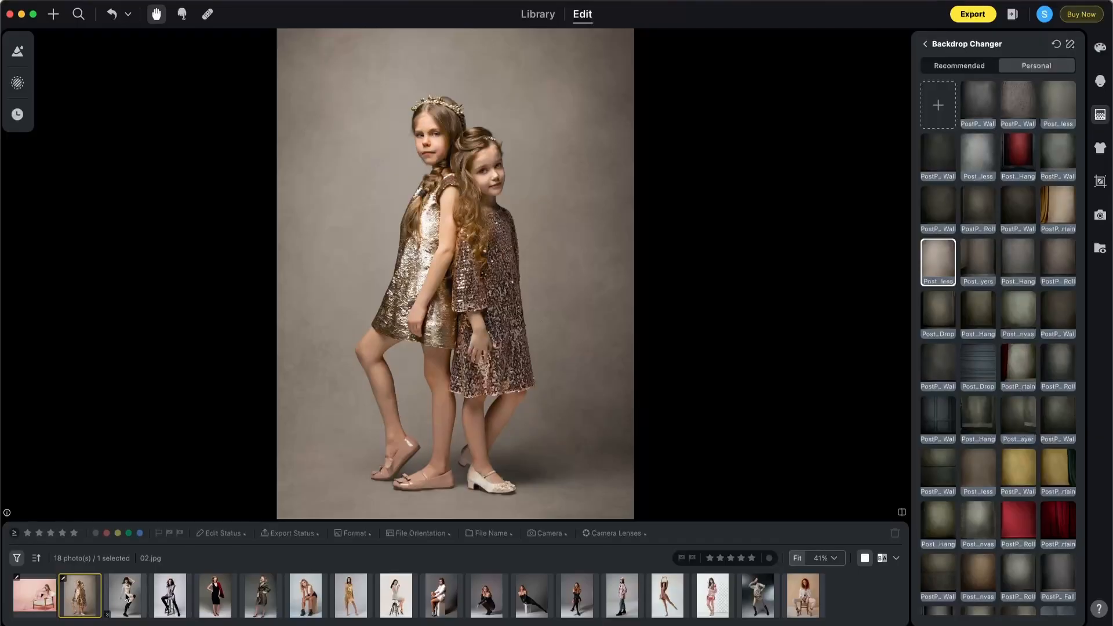
# Step: Open 03.jpg, replace its background with PostPro_Cloud Gray Canvas Seamless, and turn on AI Retain Shadows
pyautogui.click(127, 597)
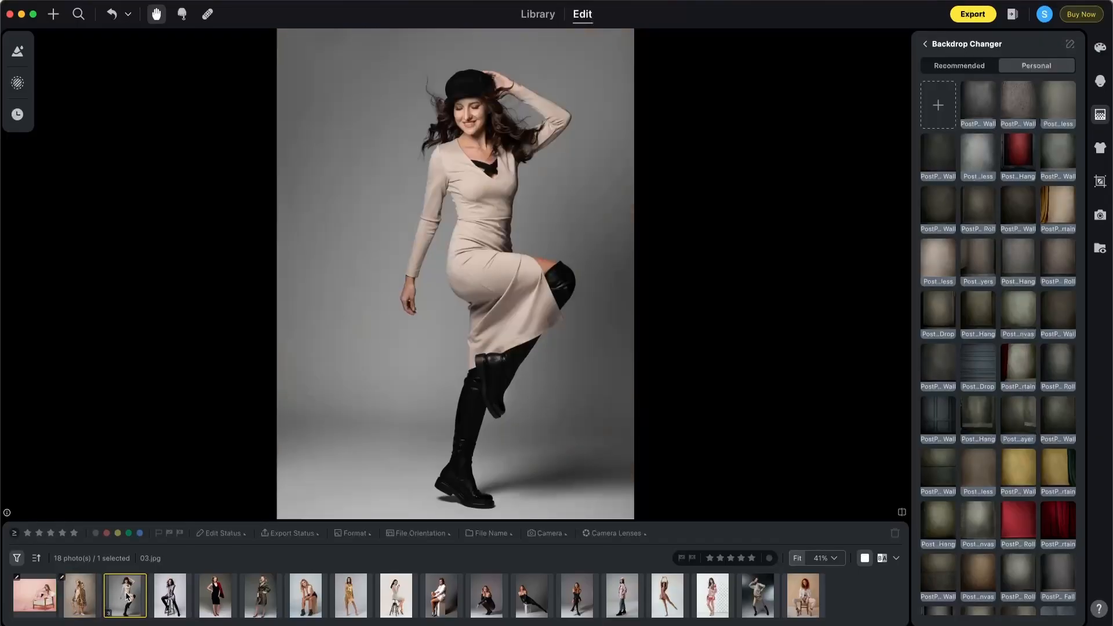
pyautogui.click(984, 160)
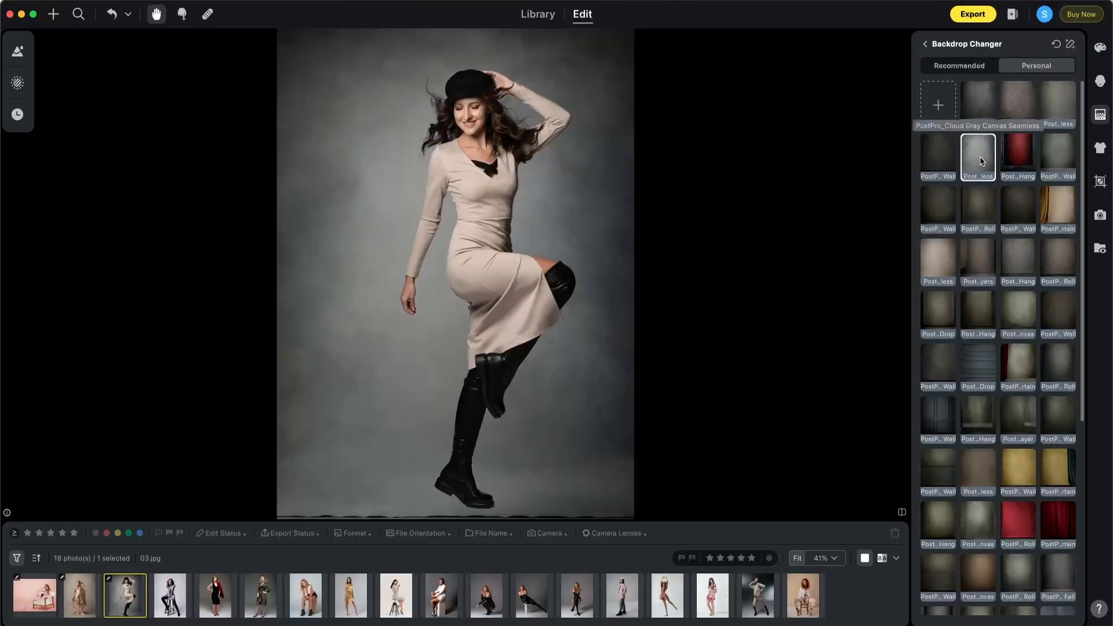
pyautogui.click(927, 44)
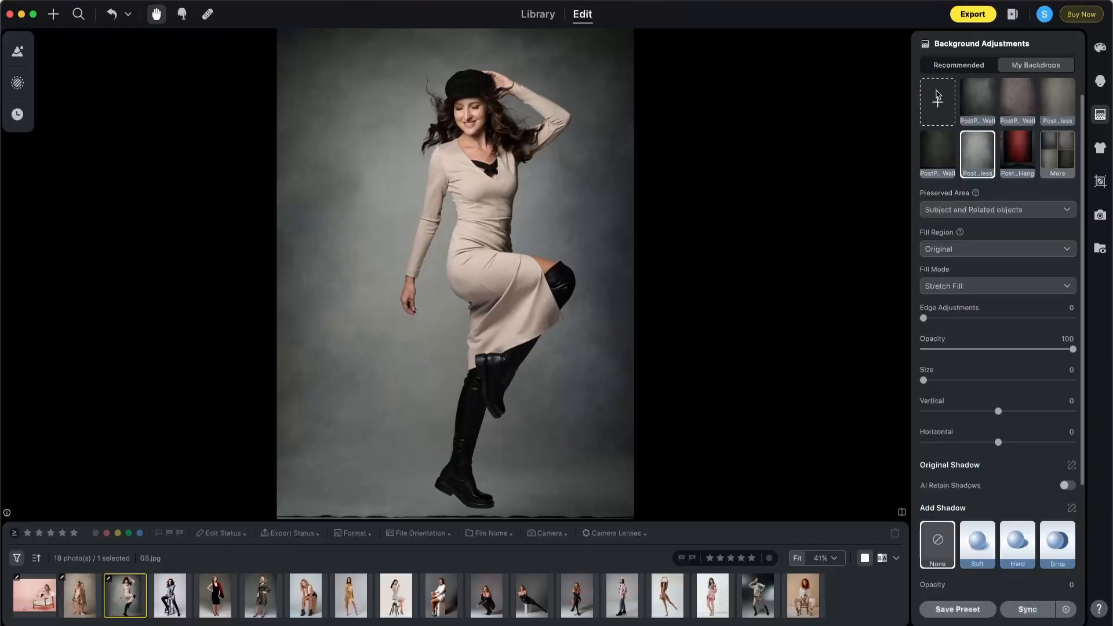
pyautogui.click(1068, 486)
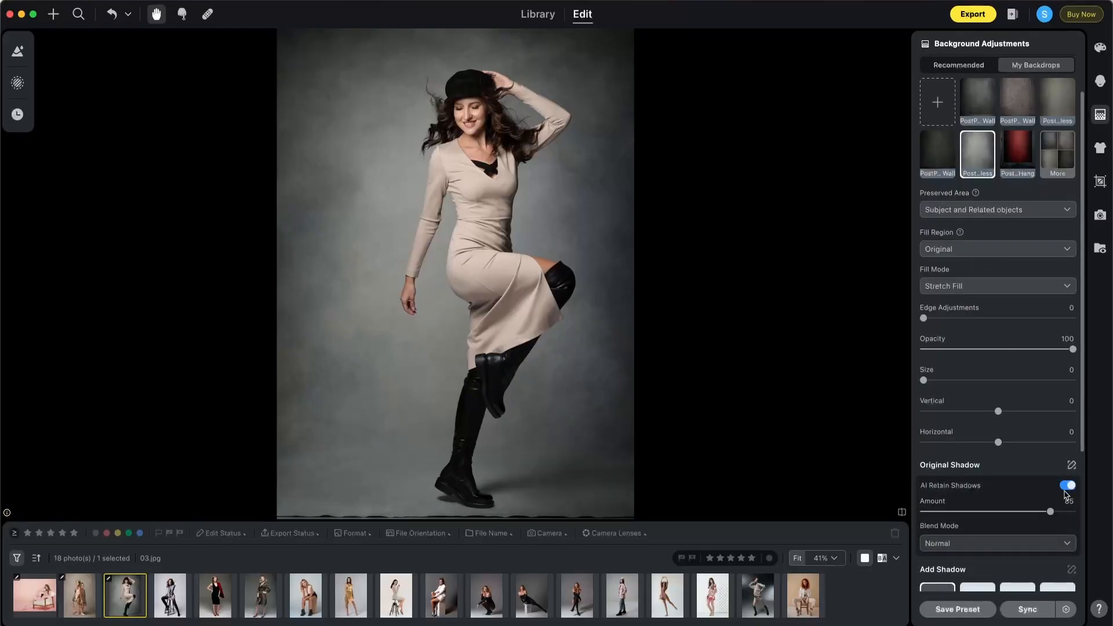
# Step: Try several backdrops on 03.jpg, including PostPro_Crimson Red Canvas Hang, Moss Green Canvas Layer and Pewter Grey Canvas, and apply PostPro_Mud Brown Canvas Seamless
pyautogui.click(1058, 152)
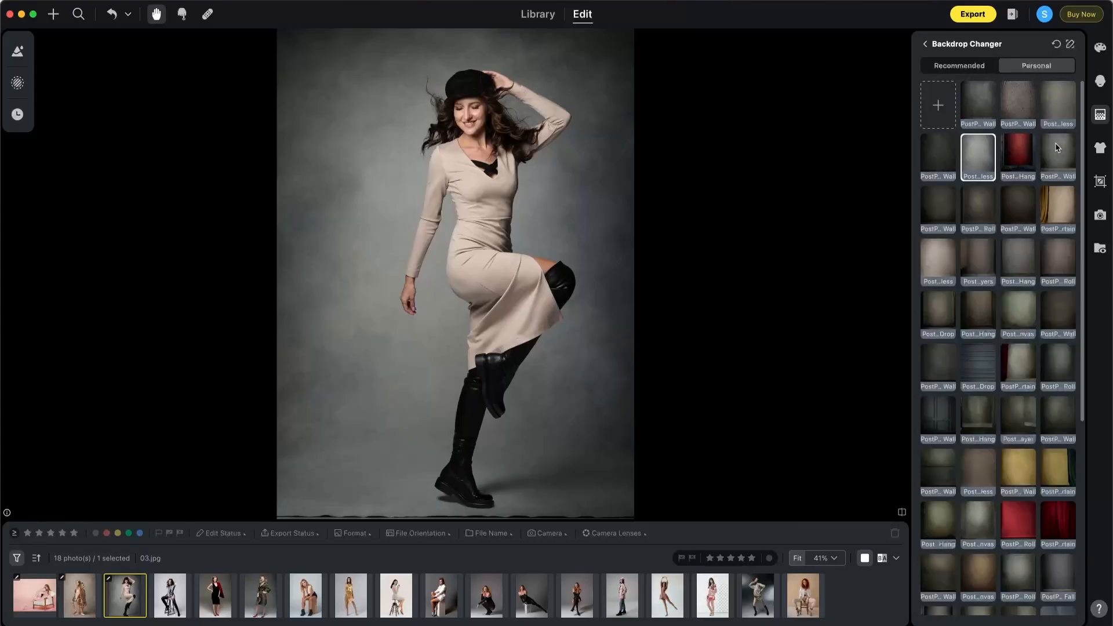
pyautogui.click(1018, 158)
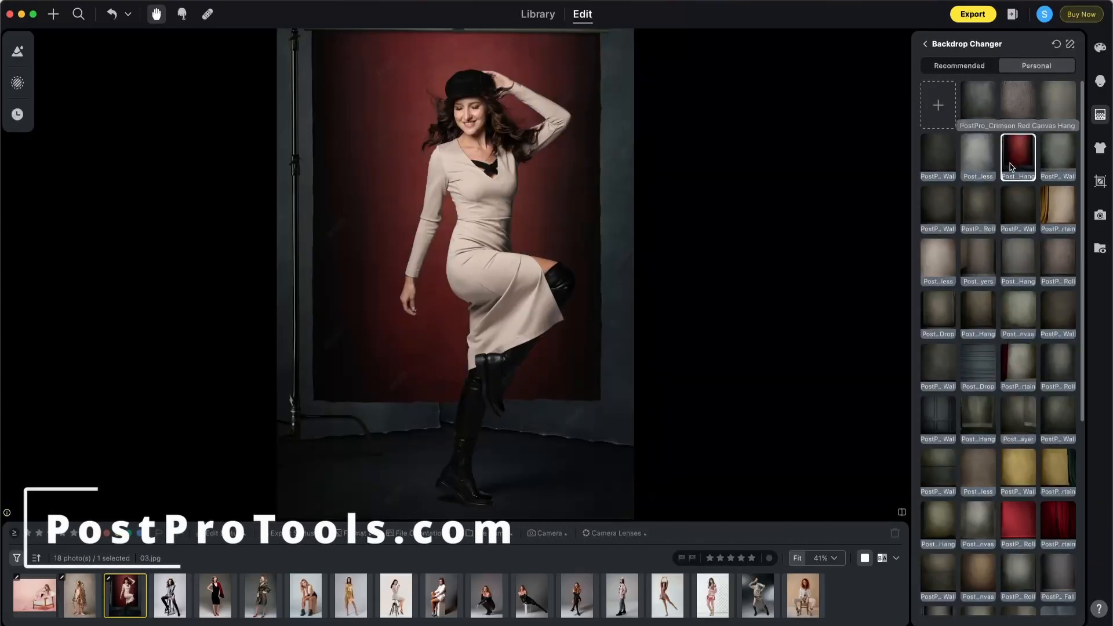
pyautogui.click(984, 260)
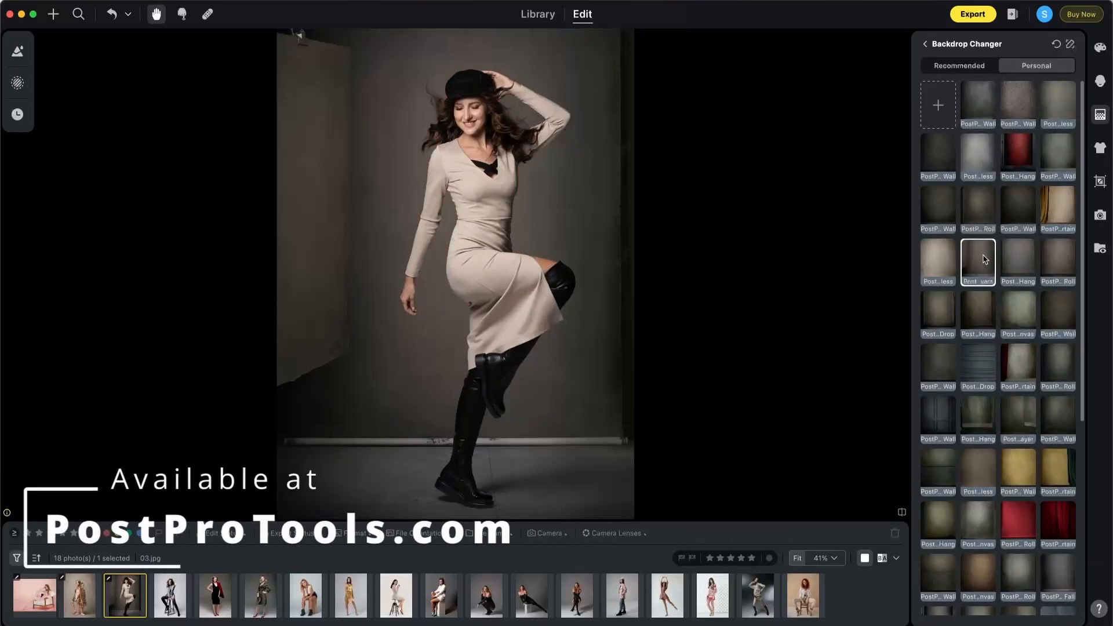
pyautogui.click(1016, 259)
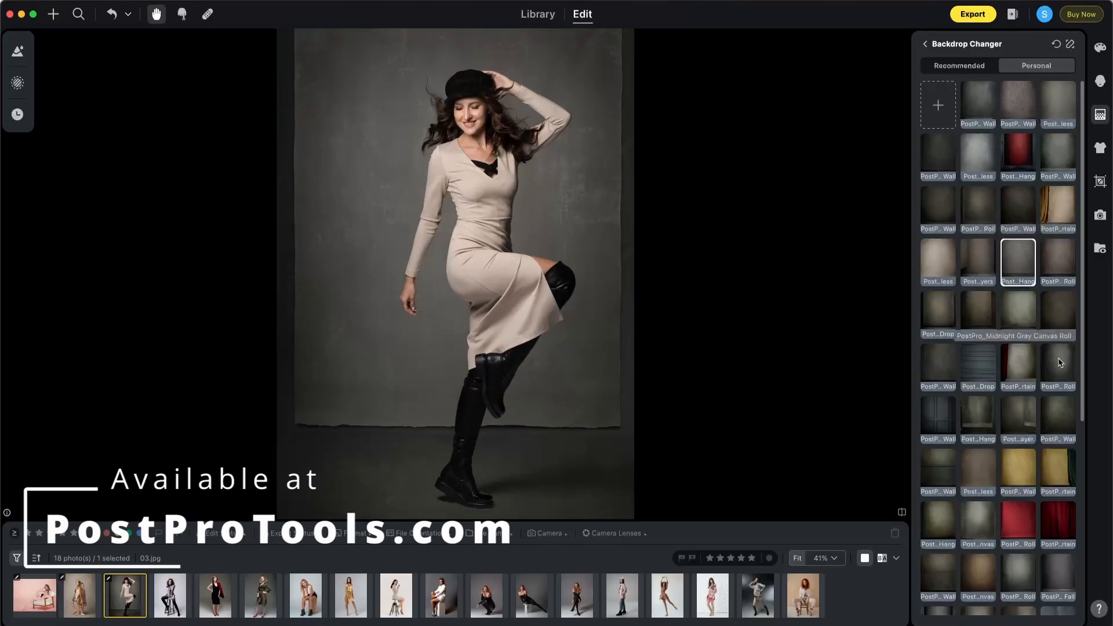
pyautogui.click(1062, 364)
pyautogui.click(1024, 414)
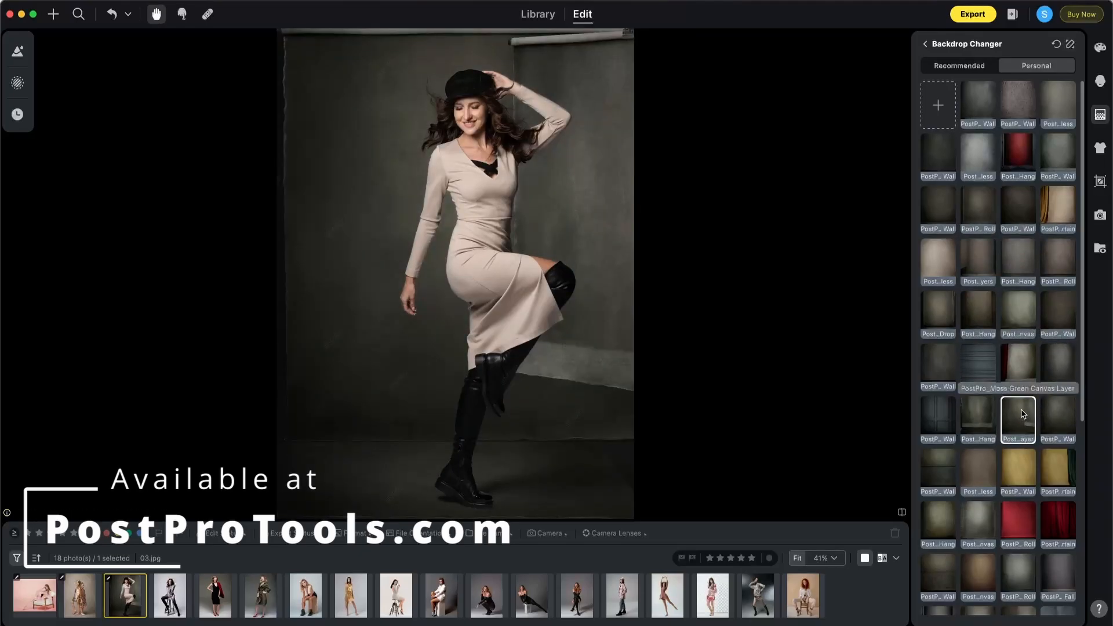
pyautogui.click(981, 519)
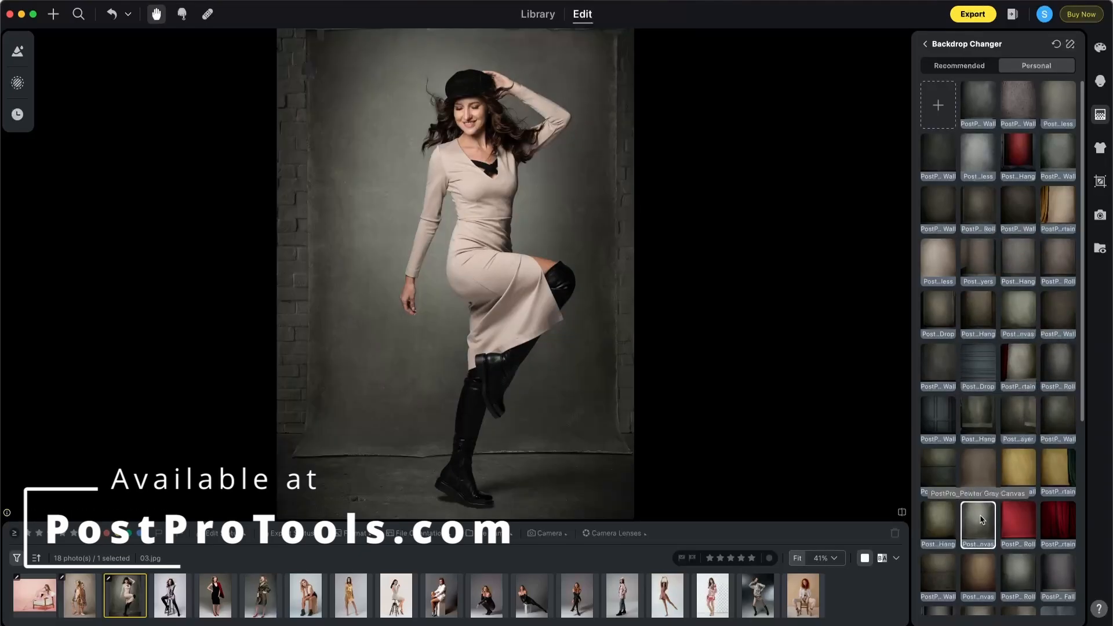
pyautogui.click(976, 471)
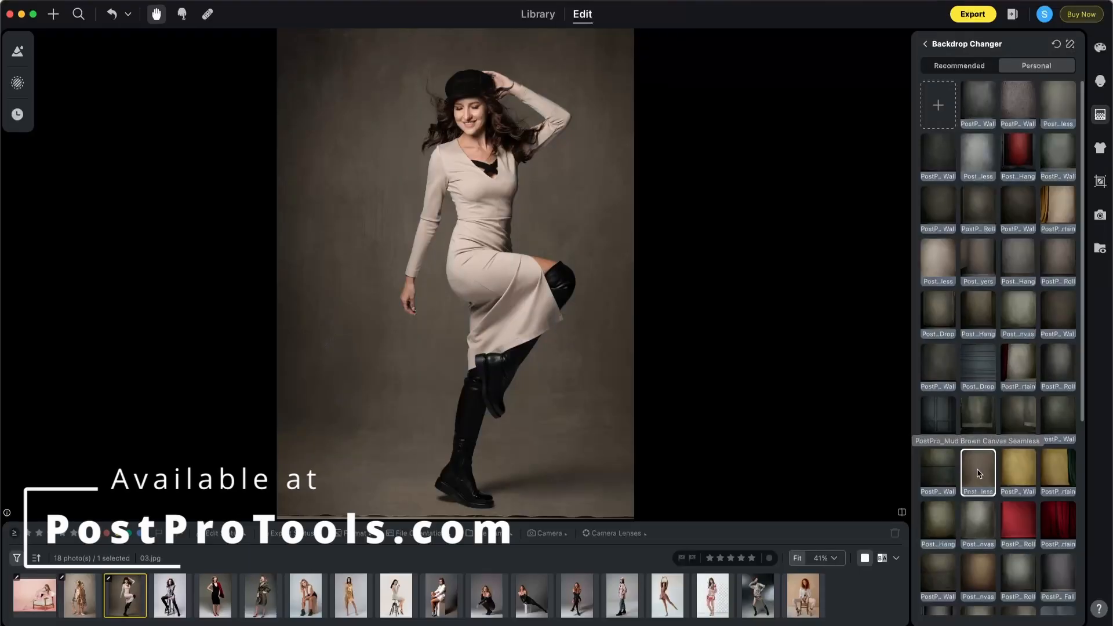
# Step: Open 04.jpg, apply PostPro_Cloud Gray Canvas Seamless, and turn on AI Retain Shadows with an amount of 100
pyautogui.click(170, 595)
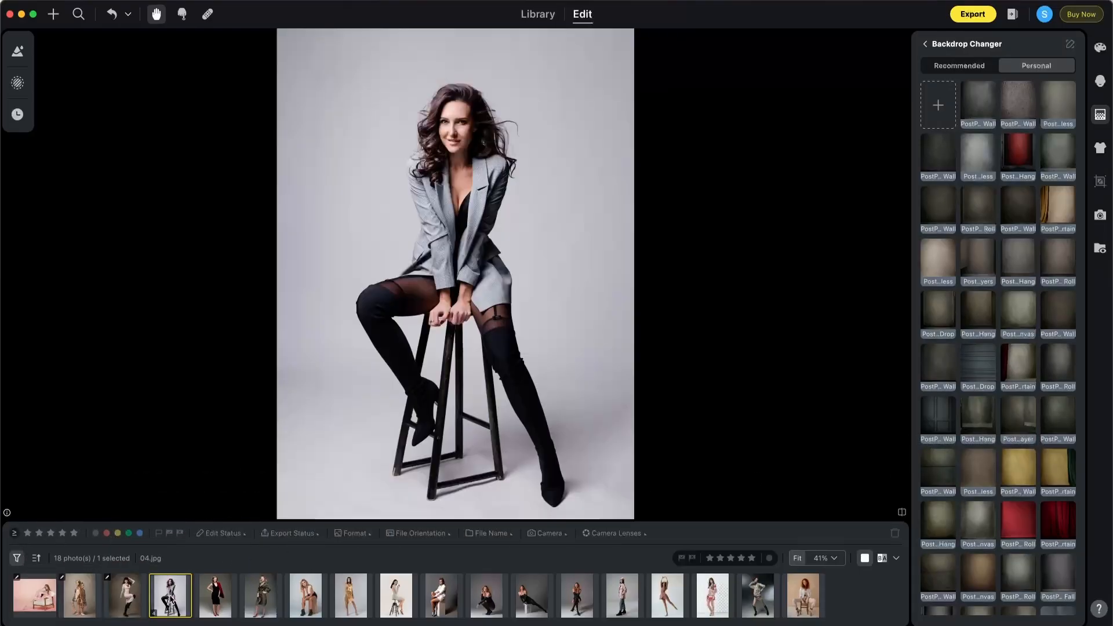
pyautogui.click(978, 153)
pyautogui.click(924, 44)
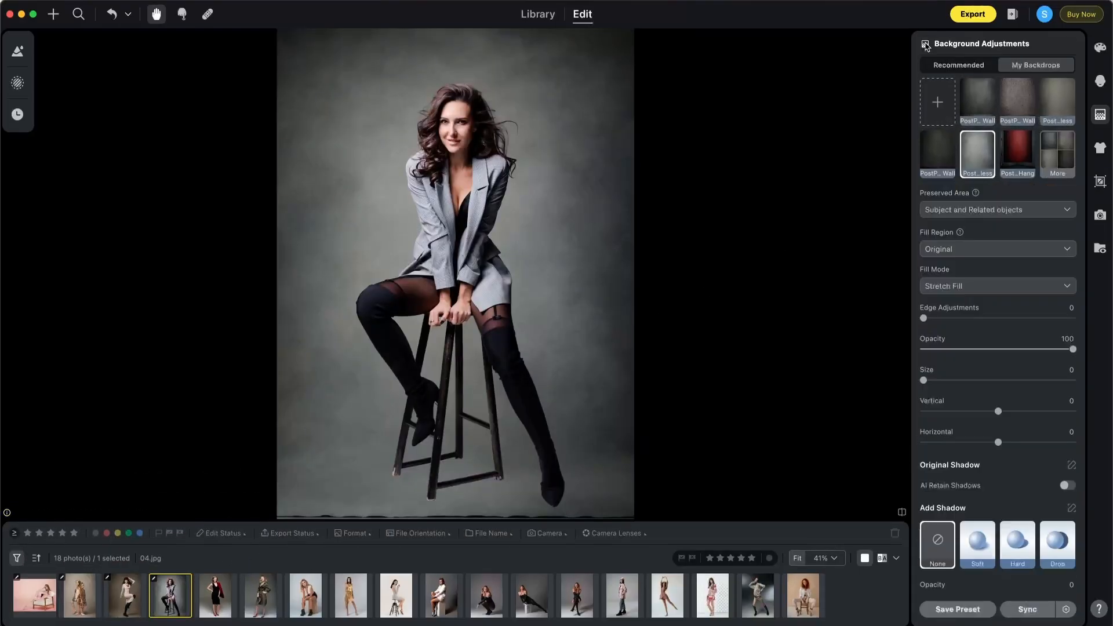
pyautogui.click(1066, 486)
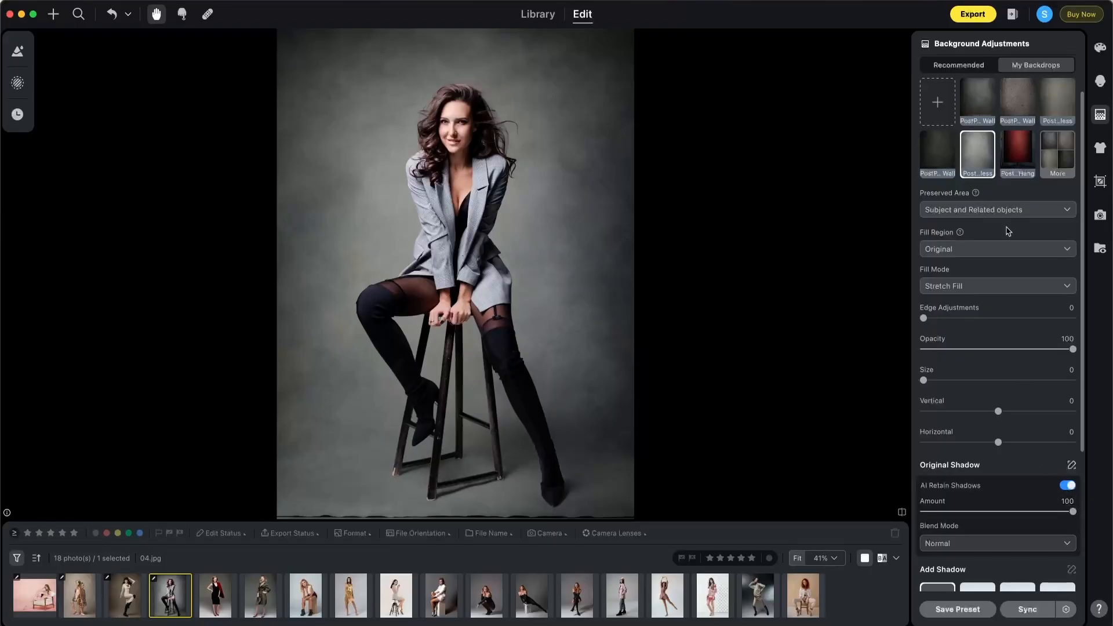
# Step: Switch the backdrop of 04.jpg to PostPro_Dark Jade Canvas Wall and set the photo's white balance tint to -10
pyautogui.click(1055, 155)
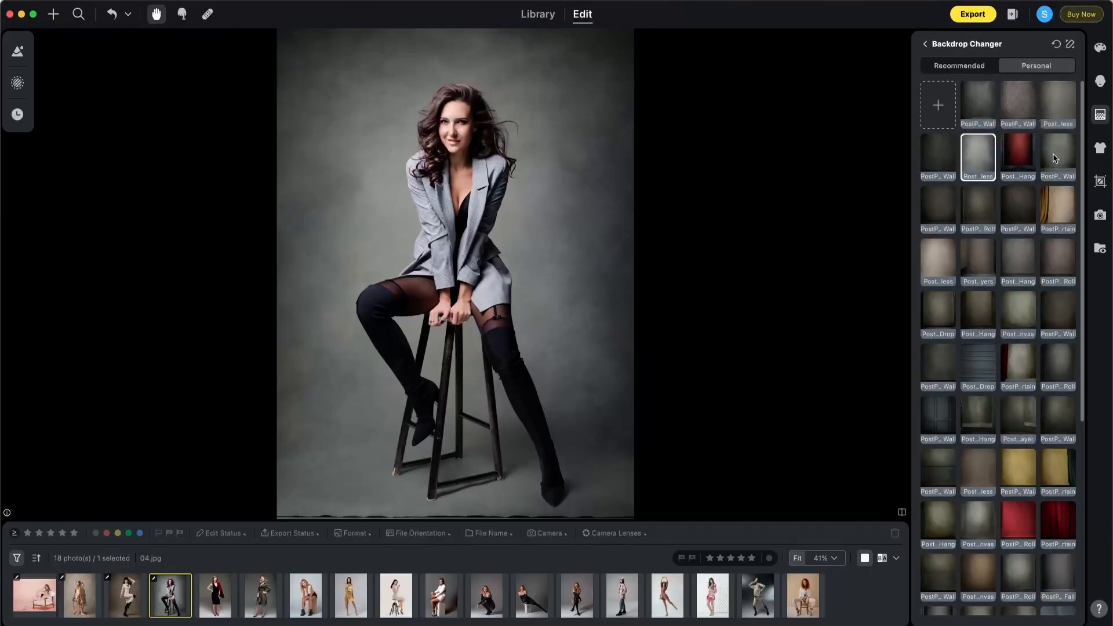
pyautogui.click(1057, 155)
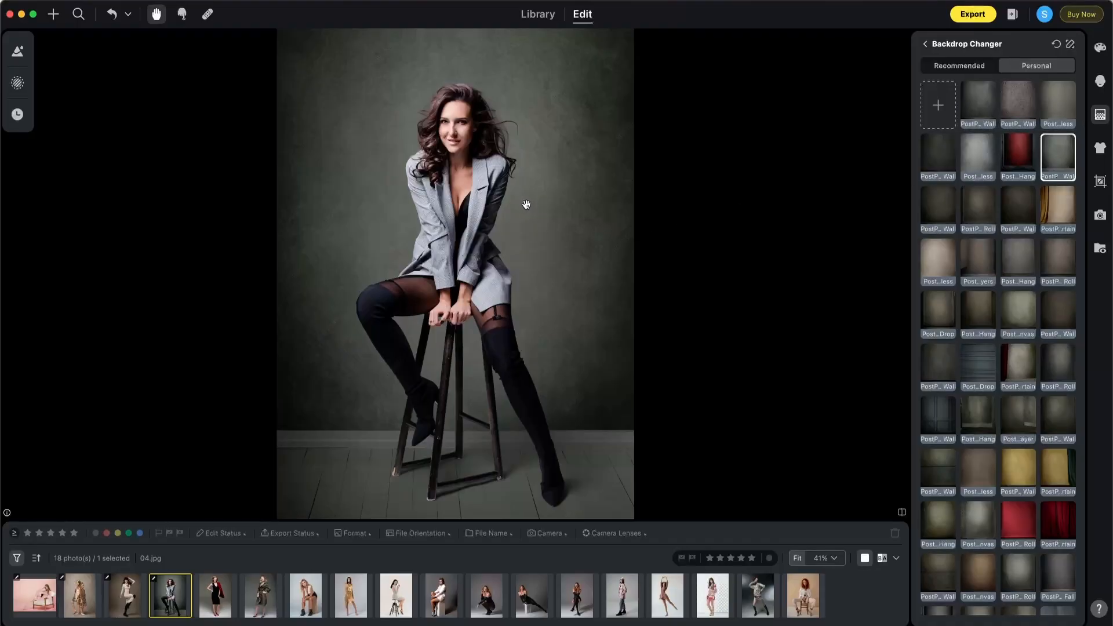
pyautogui.click(1100, 48)
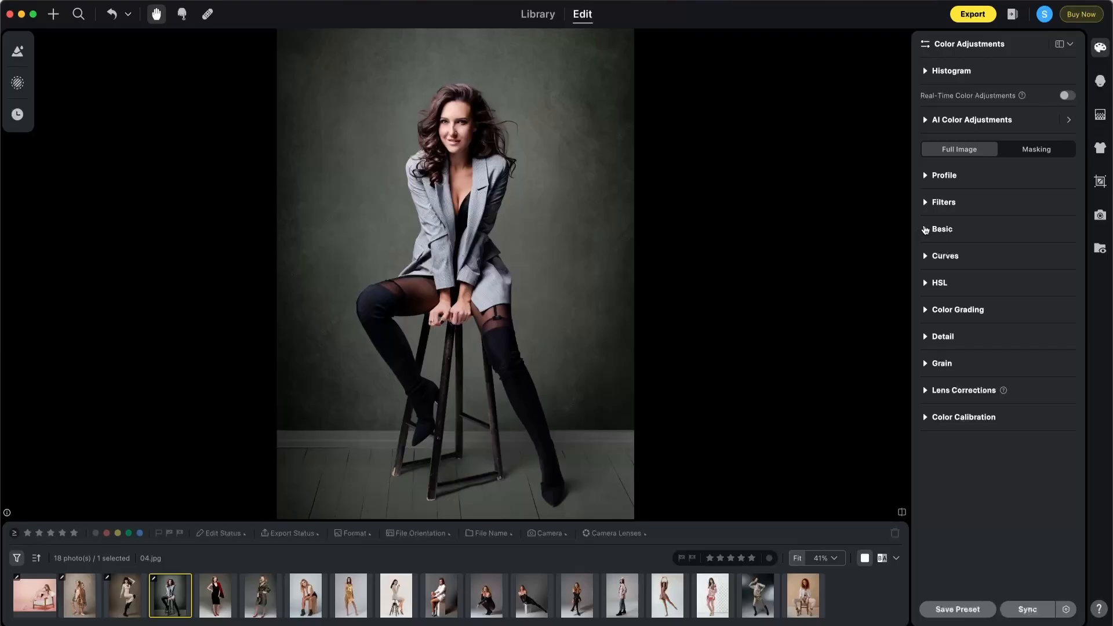
pyautogui.click(925, 230)
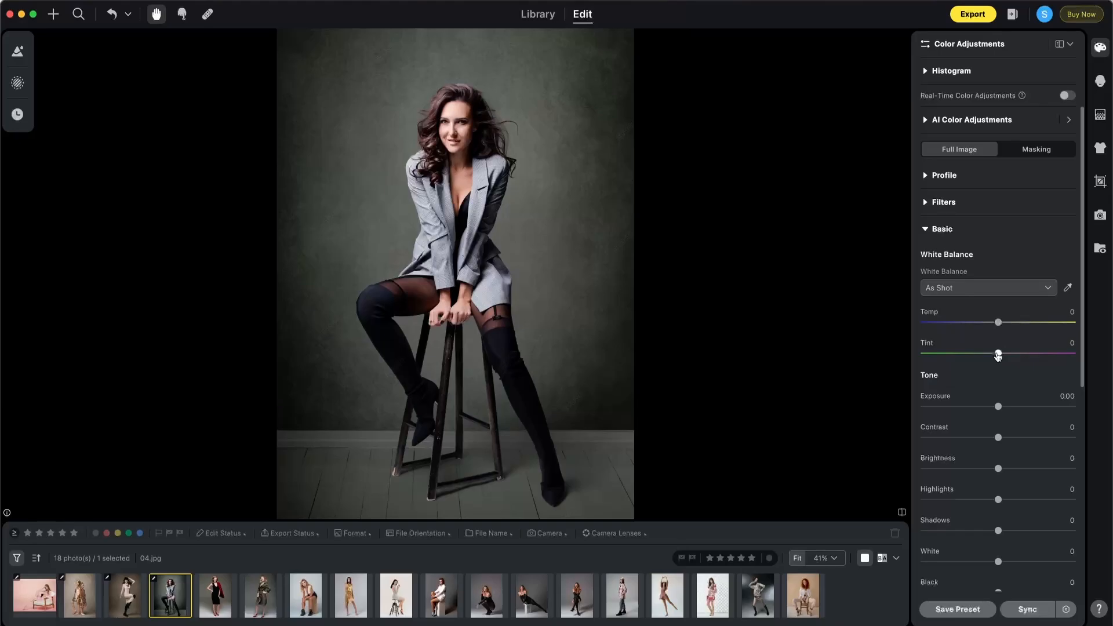
pyautogui.moveTo(999, 356); pyautogui.dragTo(993, 359)
# Step: Try other canvas backdrops on 04.jpg, including PostPro_Dry Sage Canvas Drop, and apply PostPro_Midnight Gray Wood Frame Wall
pyautogui.click(1100, 114)
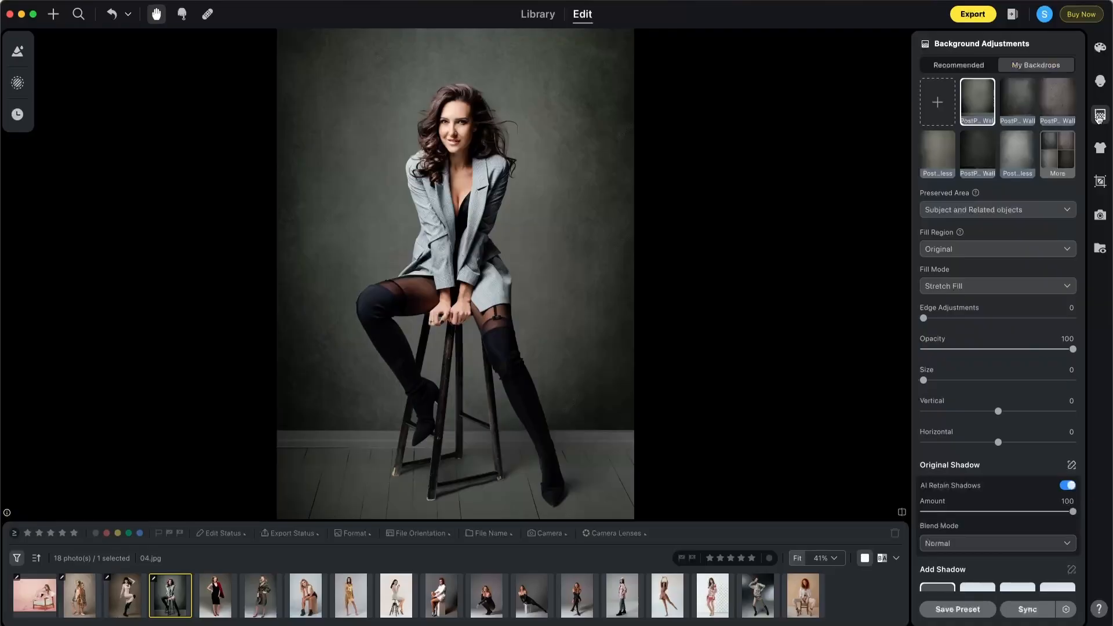
pyautogui.click(1055, 161)
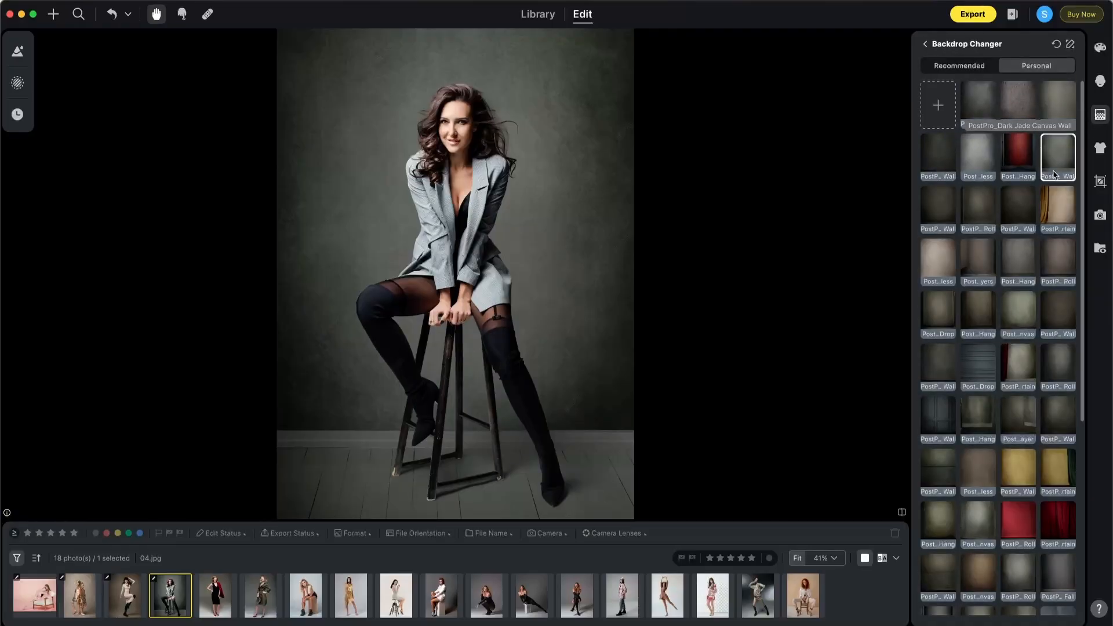
pyautogui.click(1024, 307)
pyautogui.click(934, 322)
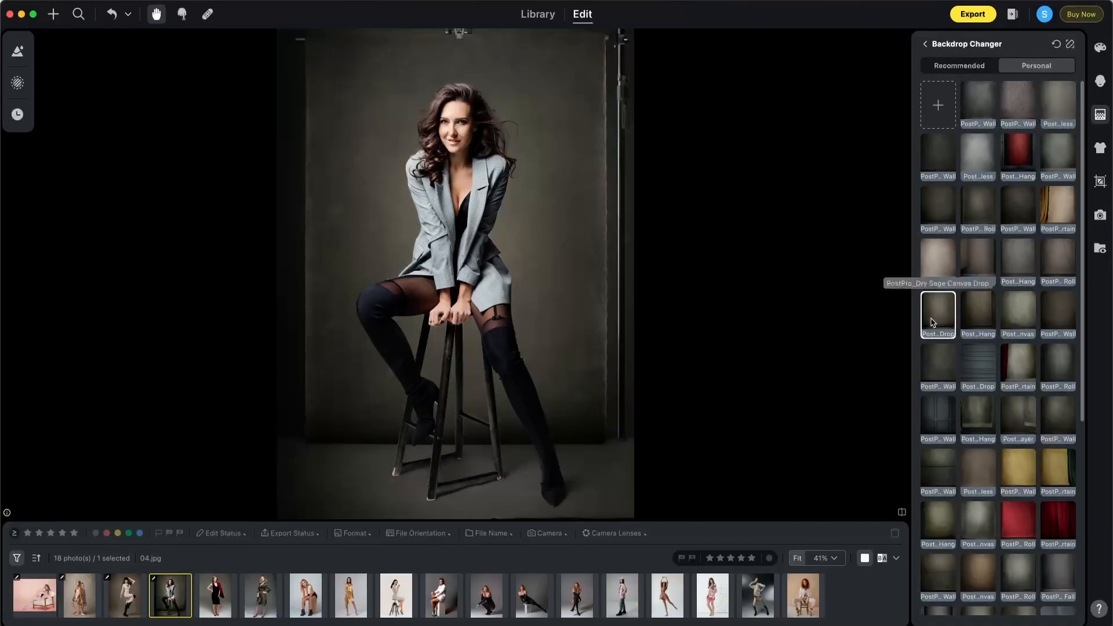
pyautogui.click(935, 411)
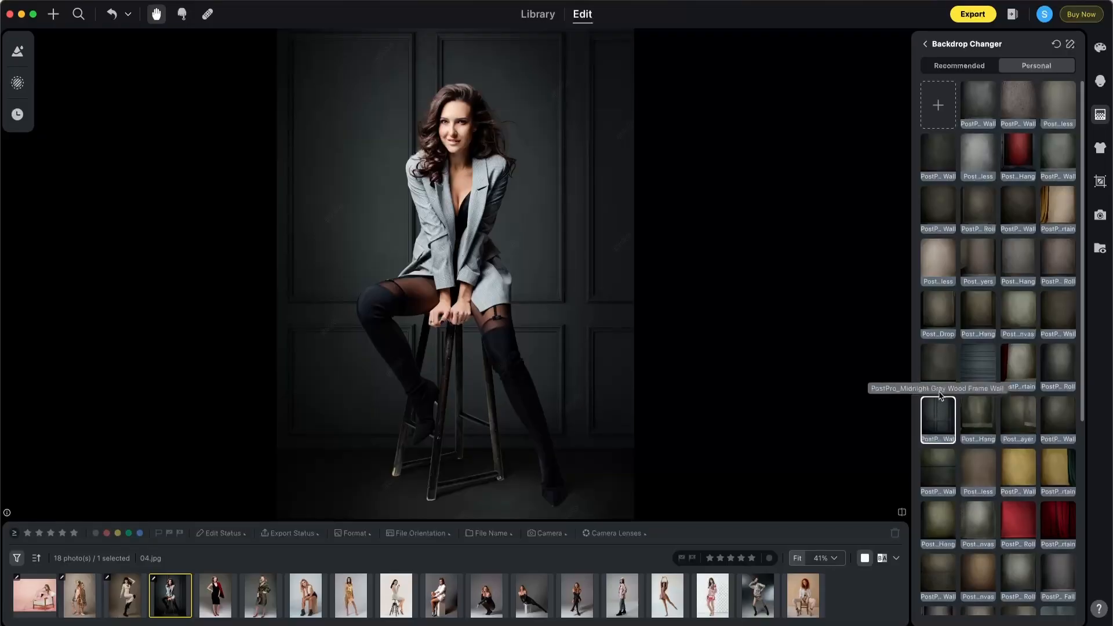
# Step: Set the contrast of 04.jpg to -20 and its brightness to -15 for the full image
pyautogui.click(1100, 48)
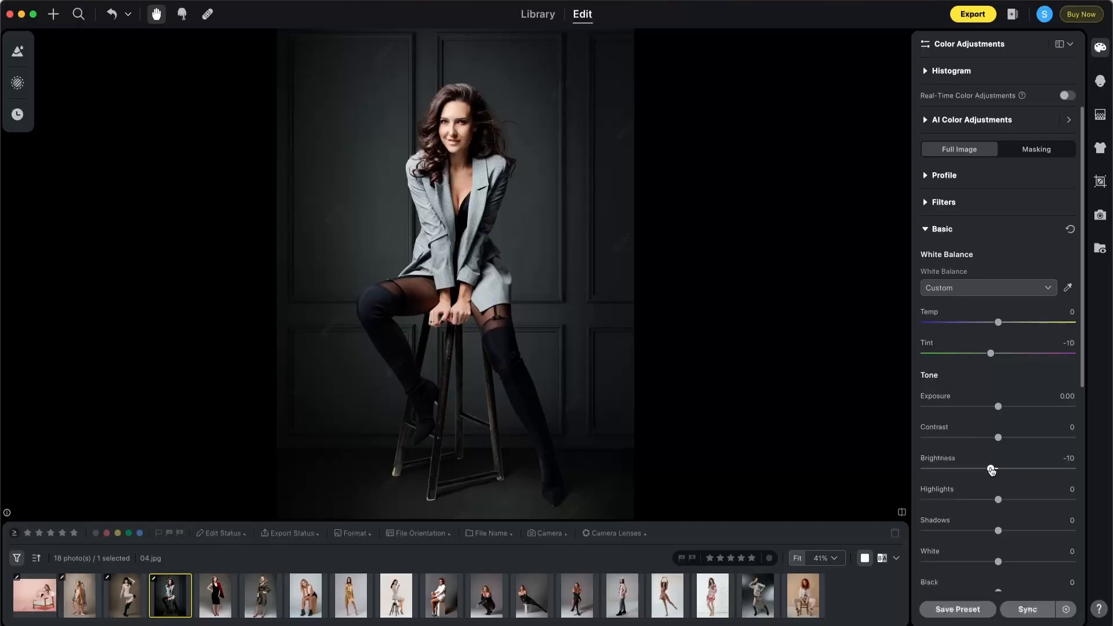
pyautogui.moveTo(999, 437); pyautogui.dragTo(987, 469)
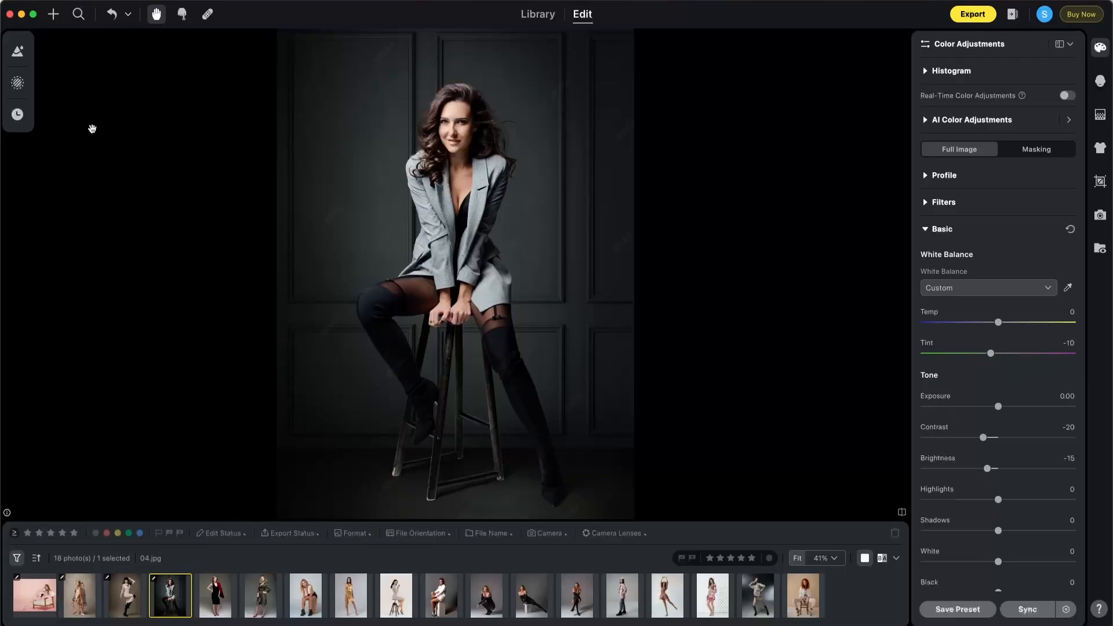
# Step: Add a brush mask over the floor, stool legs and boots in 04.jpg and set its exposure to -0.50
pyautogui.click(18, 84)
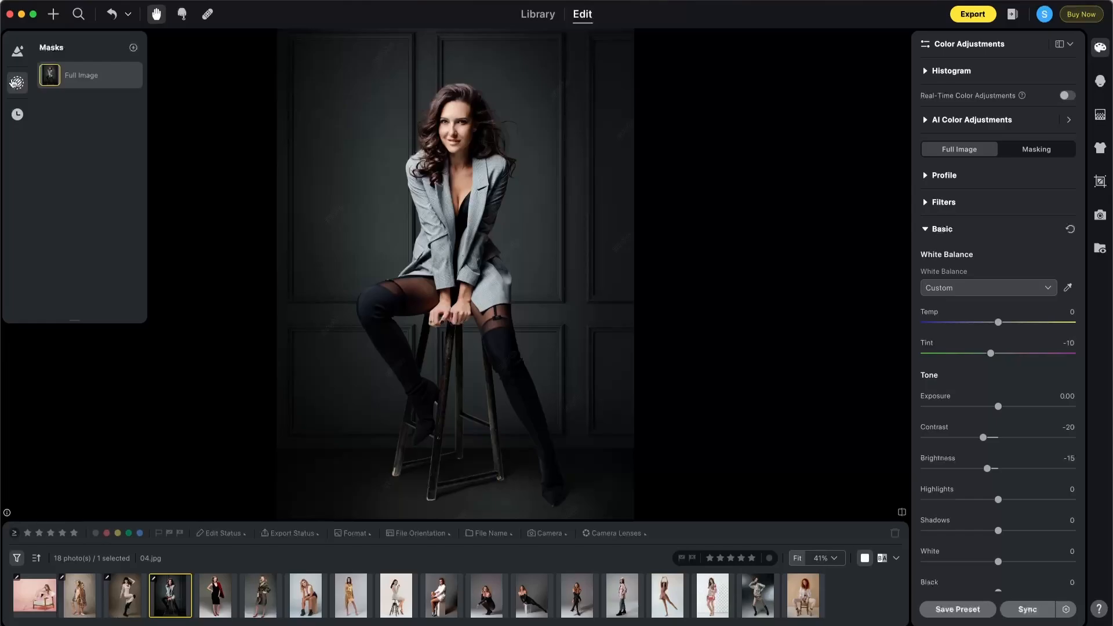
pyautogui.click(133, 48)
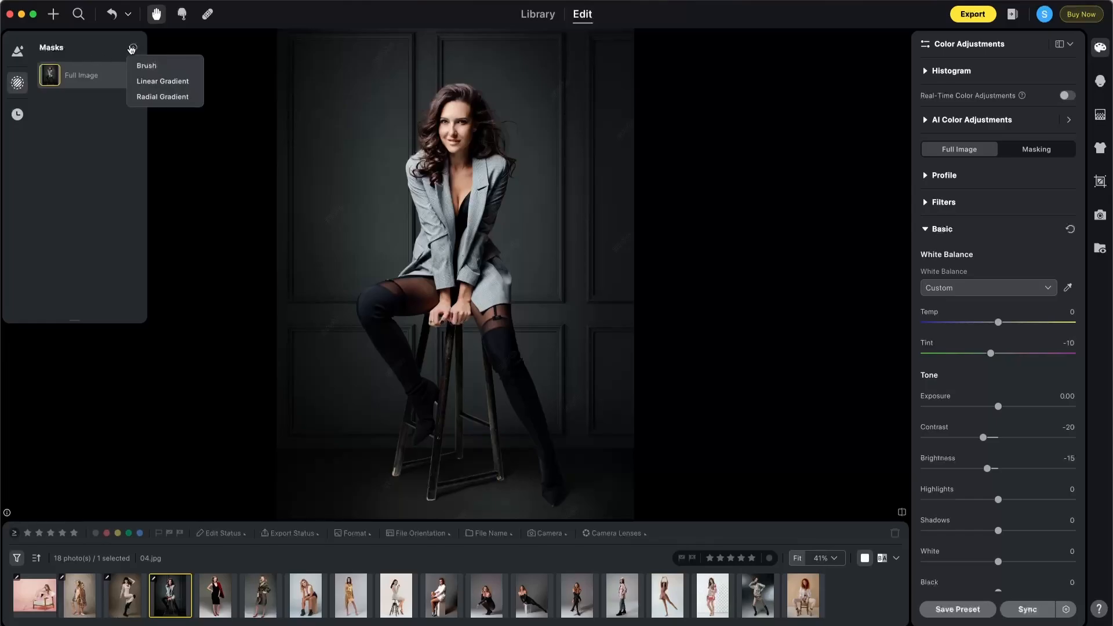
pyautogui.click(146, 66)
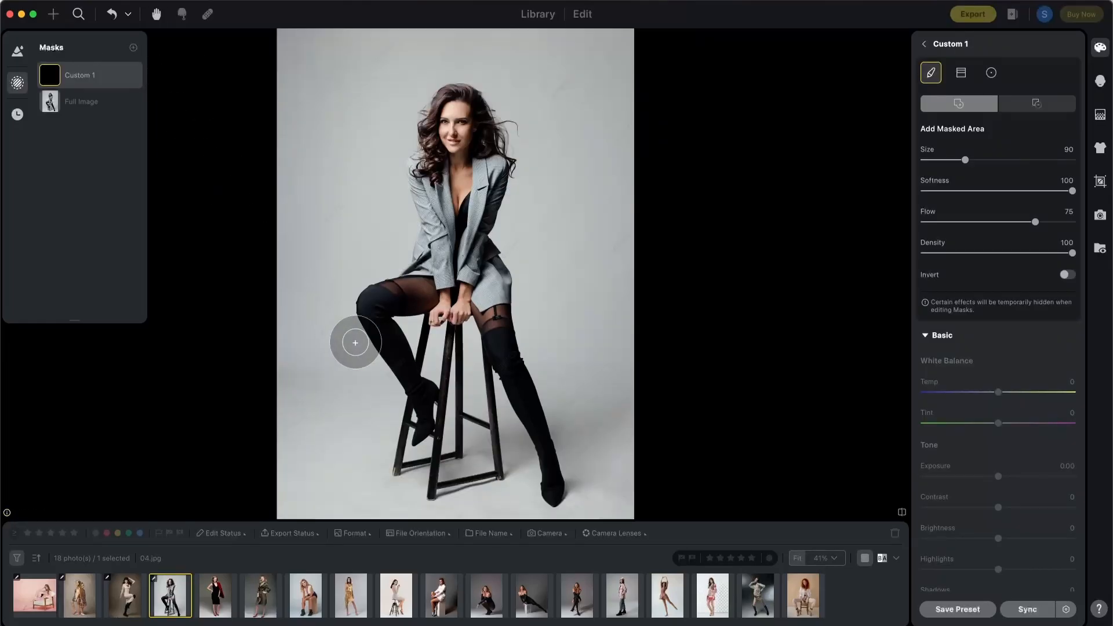
pyautogui.moveTo(399, 479)
pyautogui.mouseDown()
pyautogui.moveTo(416, 406)
pyautogui.moveTo(416, 485)
pyautogui.moveTo(429, 412)
pyautogui.moveTo(436, 495)
pyautogui.moveTo(444, 425)
pyautogui.moveTo(461, 492)
pyautogui.moveTo(471, 434)
pyautogui.moveTo(499, 482)
pyautogui.moveTo(565, 481)
pyautogui.mouseUp()
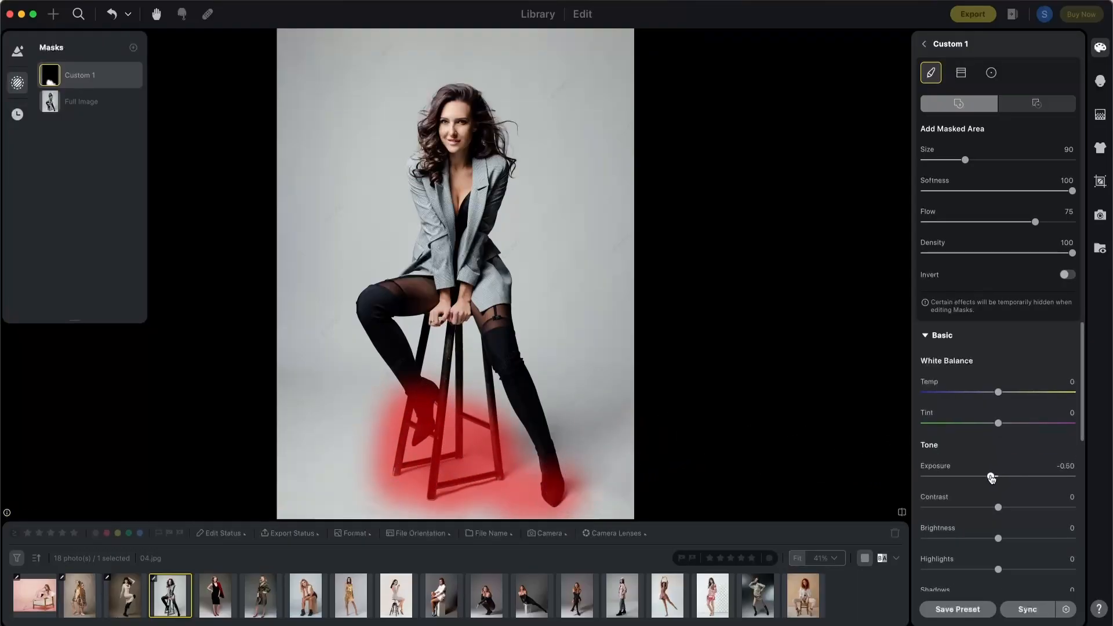
pyautogui.click(926, 45)
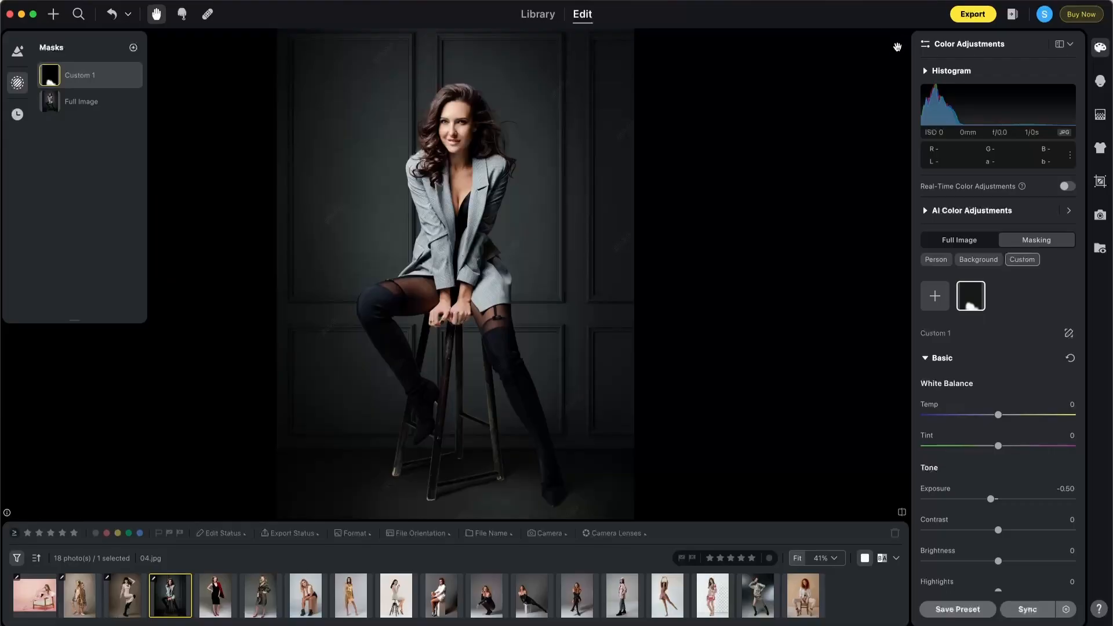
# Step: Add a second brush mask around the base of the stool and set its exposure to -1.45
pyautogui.click(133, 48)
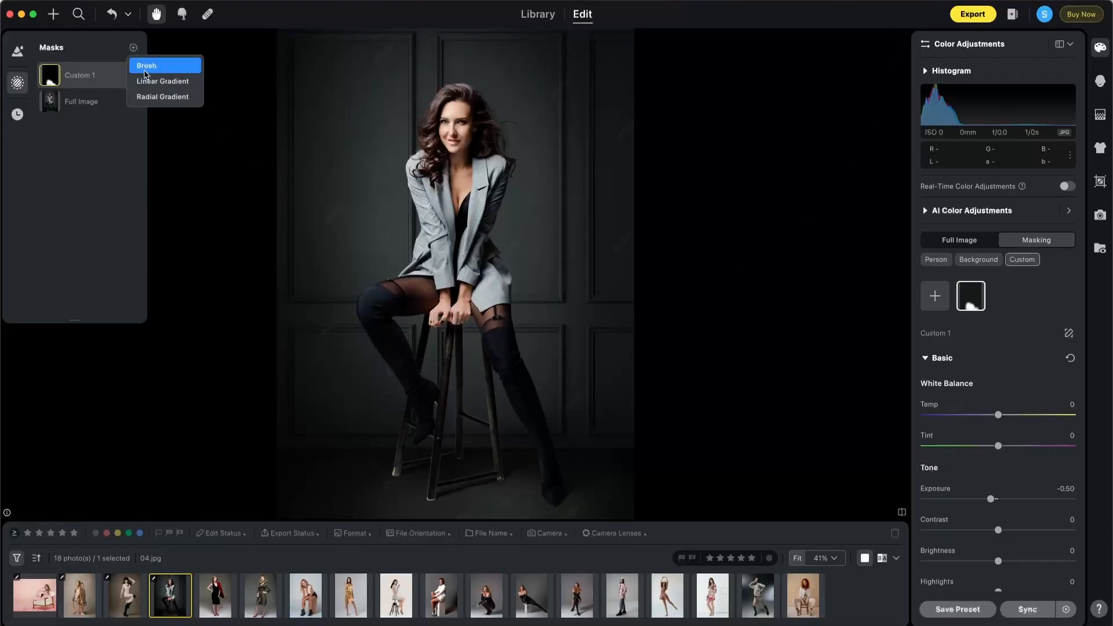
pyautogui.click(145, 75)
pyautogui.moveTo(386, 464)
pyautogui.mouseDown()
pyautogui.moveTo(396, 437)
pyautogui.moveTo(414, 490)
pyautogui.moveTo(490, 484)
pyautogui.mouseUp()
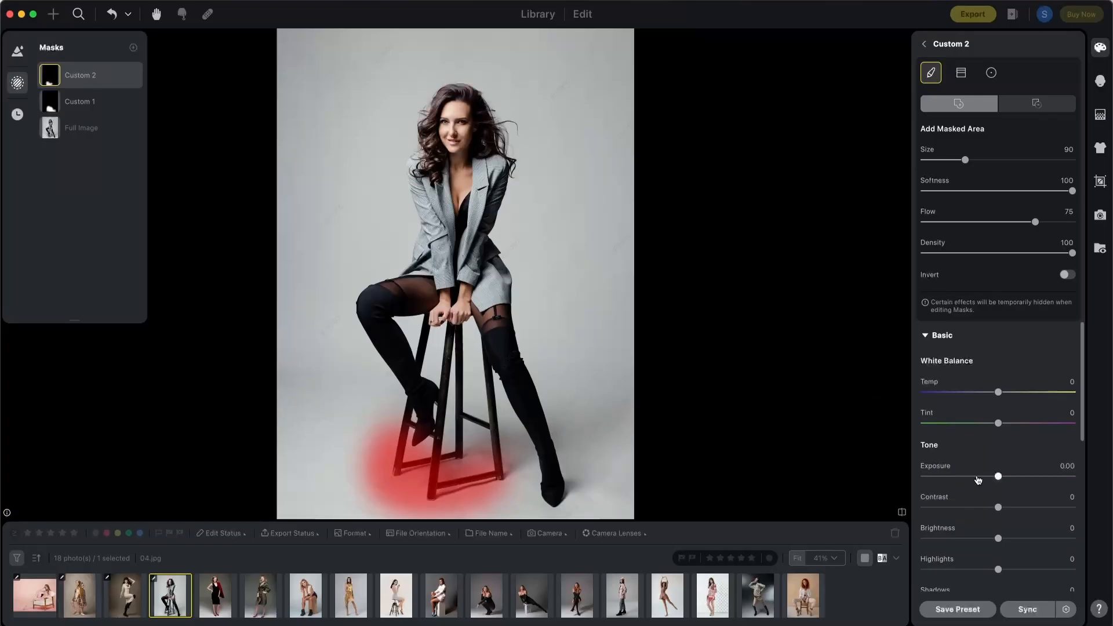
pyautogui.moveTo(976, 477); pyautogui.dragTo(978, 471)
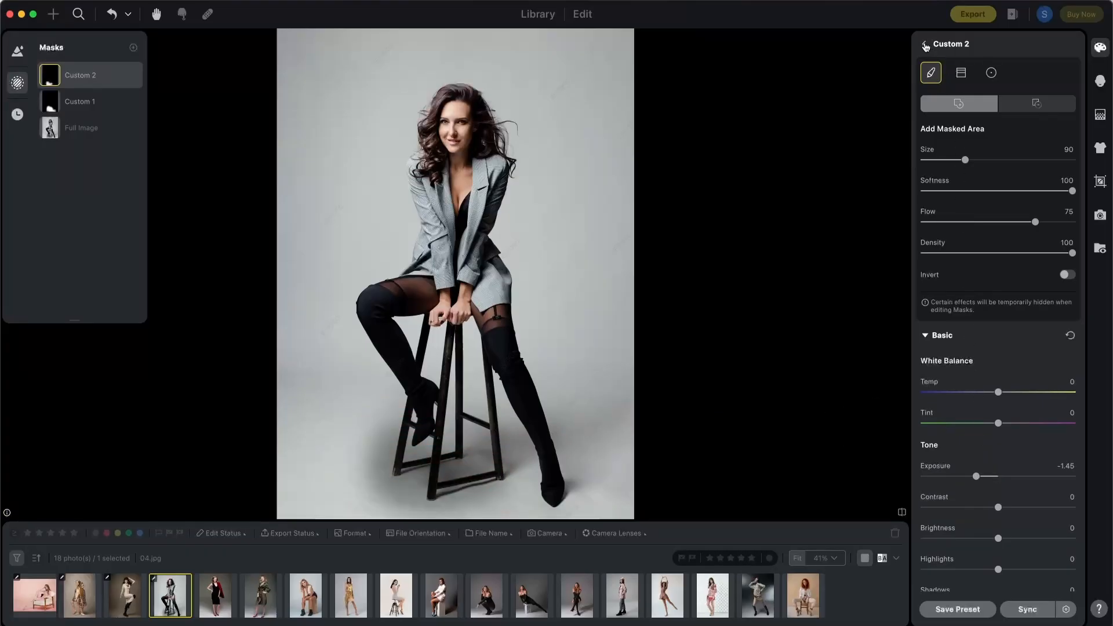
pyautogui.click(926, 45)
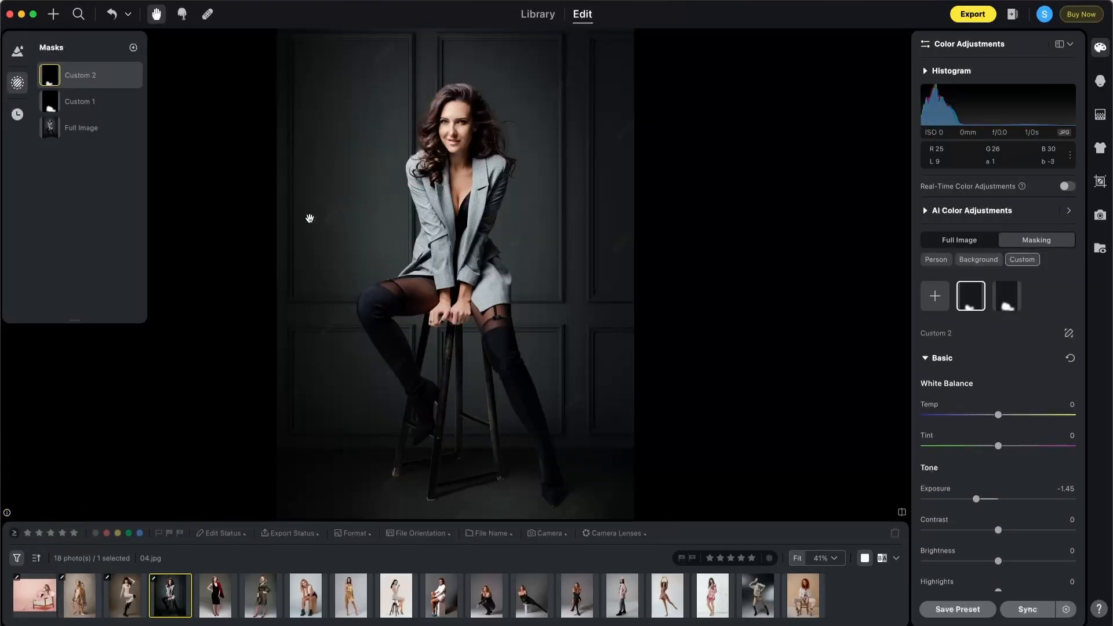
# Step: Hide and show the two custom brush masks to compare the floor shadow, and close the masks list
pyautogui.click(133, 78)
pyautogui.click(134, 102)
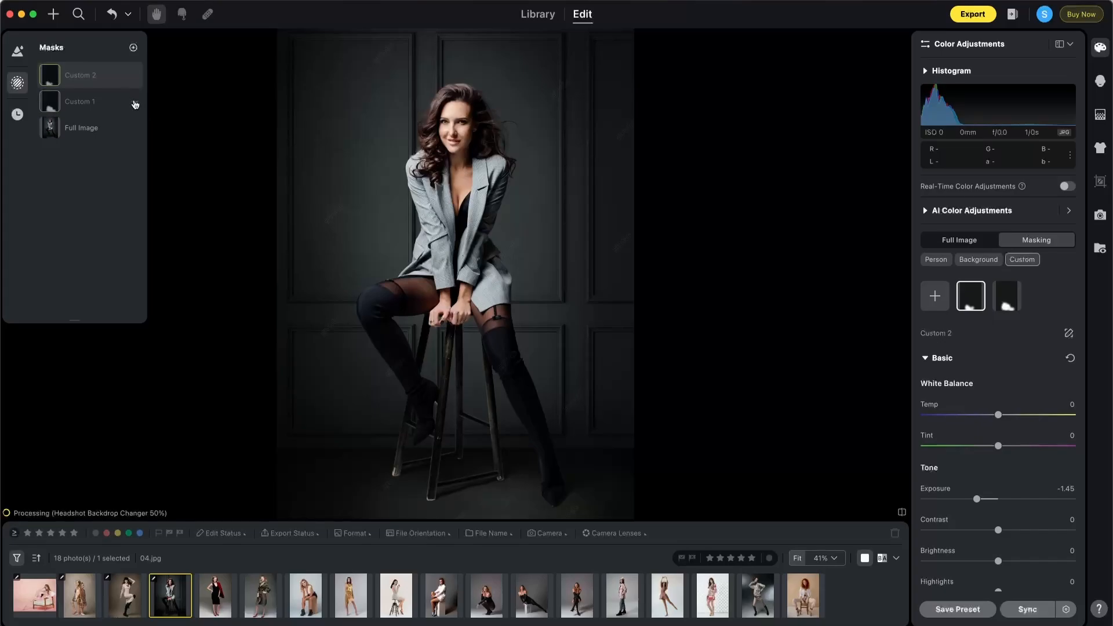
pyautogui.click(134, 104)
pyautogui.click(133, 76)
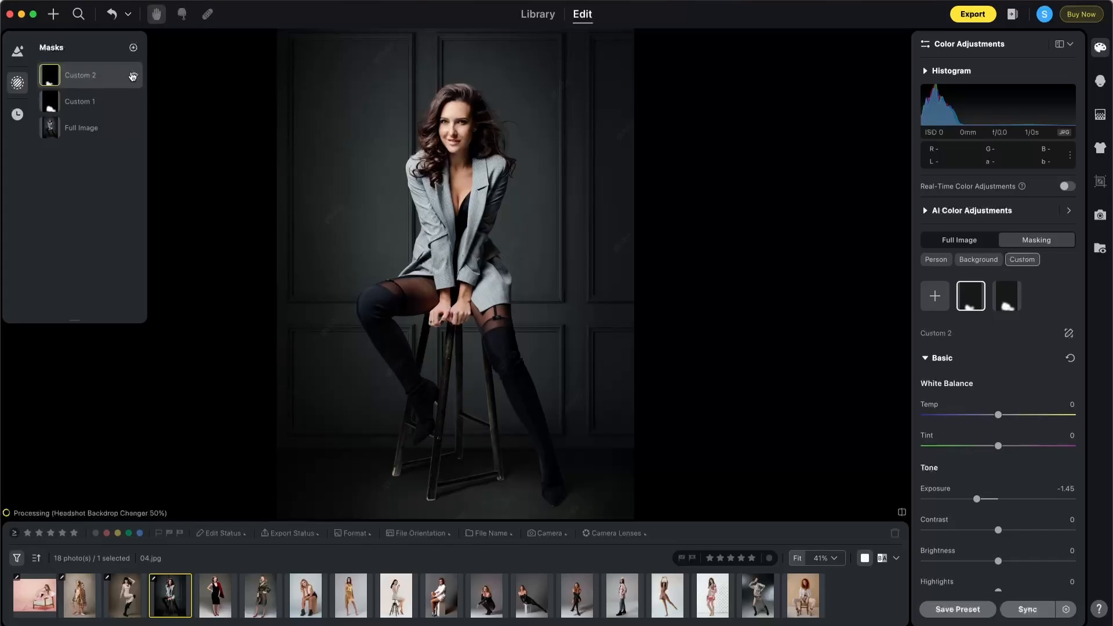
pyautogui.click(18, 84)
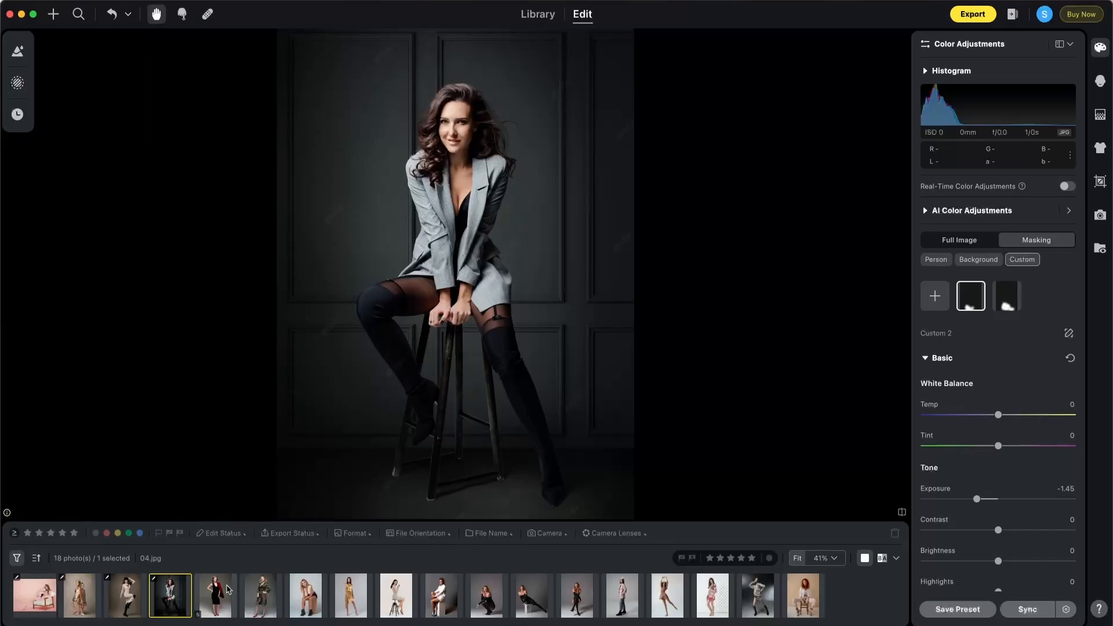
# Step: Open 05.jpg, turn on AI Retain Shadows, and apply the PostPro_Crimson Red Canvas Hang backdrop
pyautogui.click(214, 603)
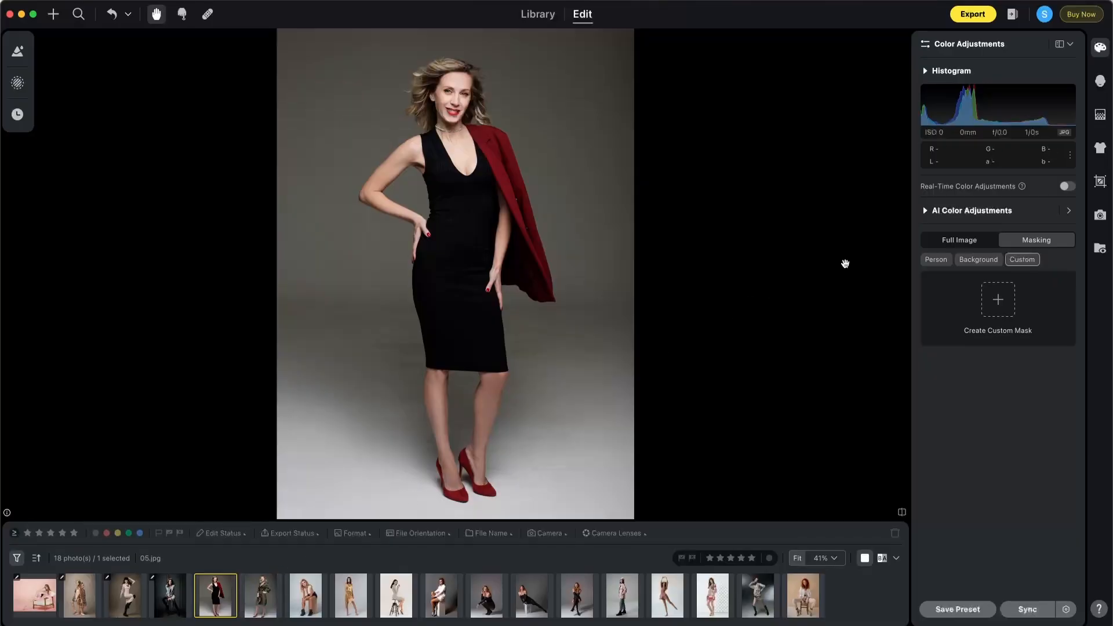
pyautogui.click(1100, 115)
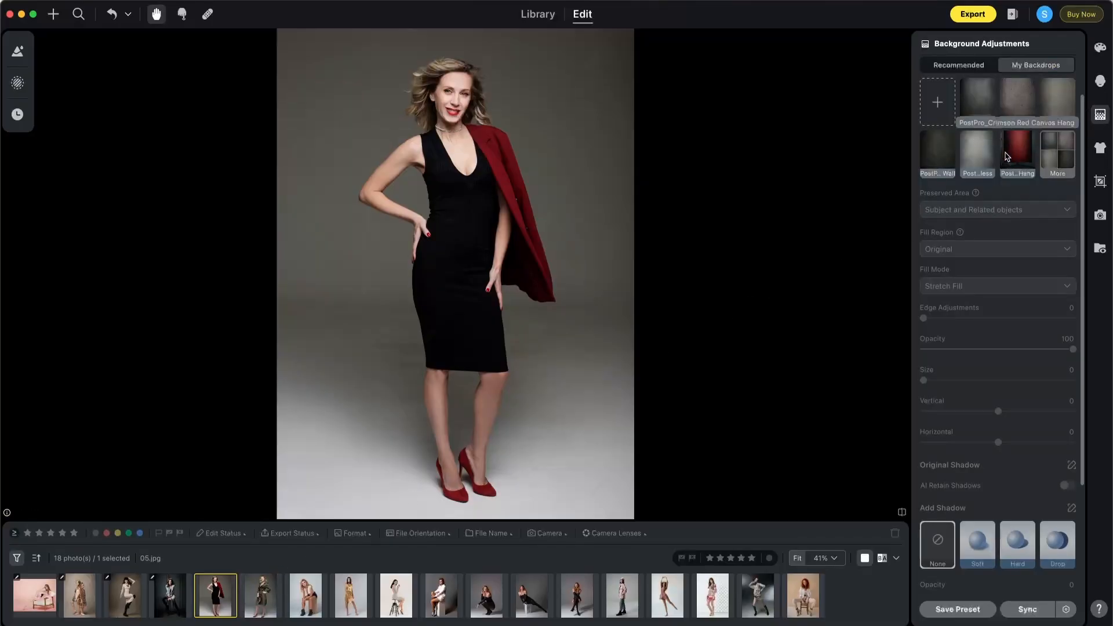
pyautogui.click(979, 161)
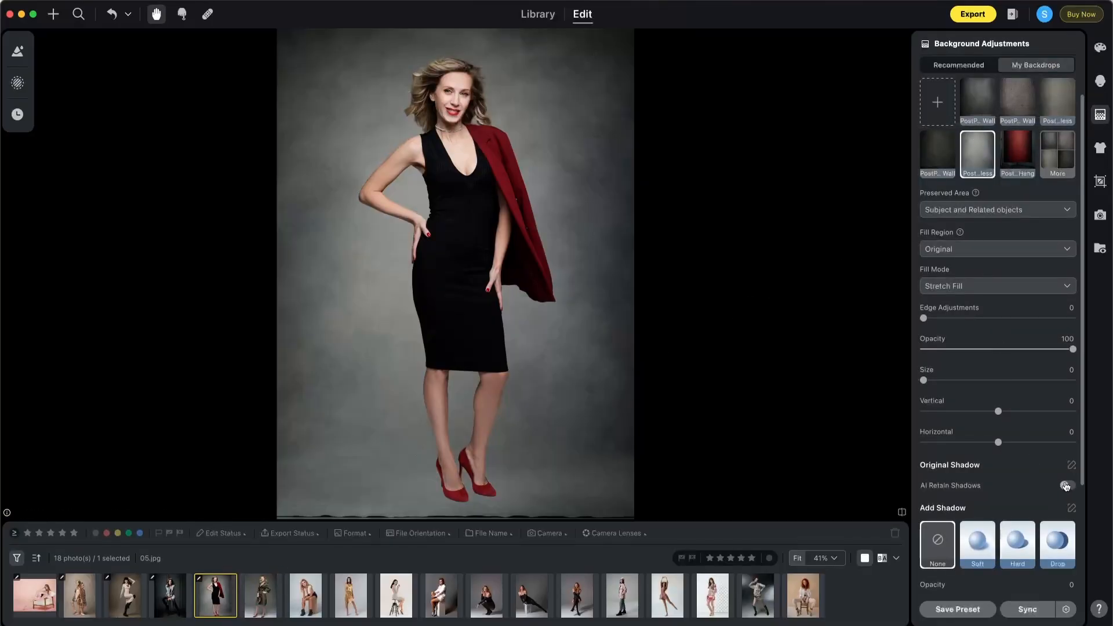
pyautogui.click(1065, 486)
pyautogui.click(1022, 155)
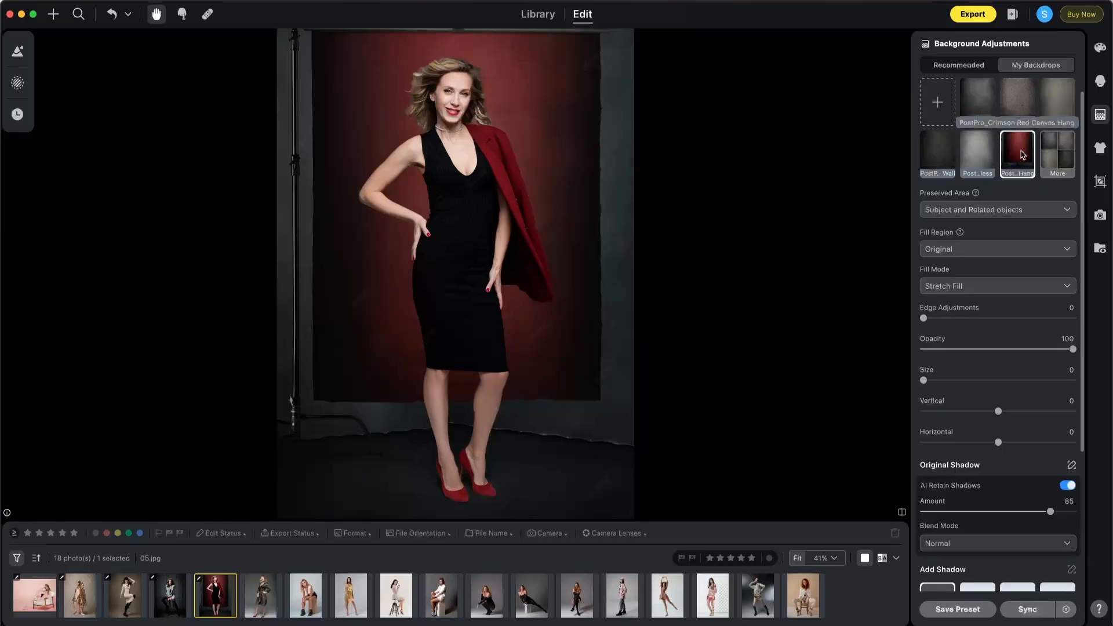
# Step: Try other backdrops on 05.jpg, including PostPro_Red Paper Roll and PostPro_Tan Canvas Corner, and apply the olive canvas with the red side curtain
pyautogui.click(1057, 154)
pyautogui.scroll(-8, 1059, 325)
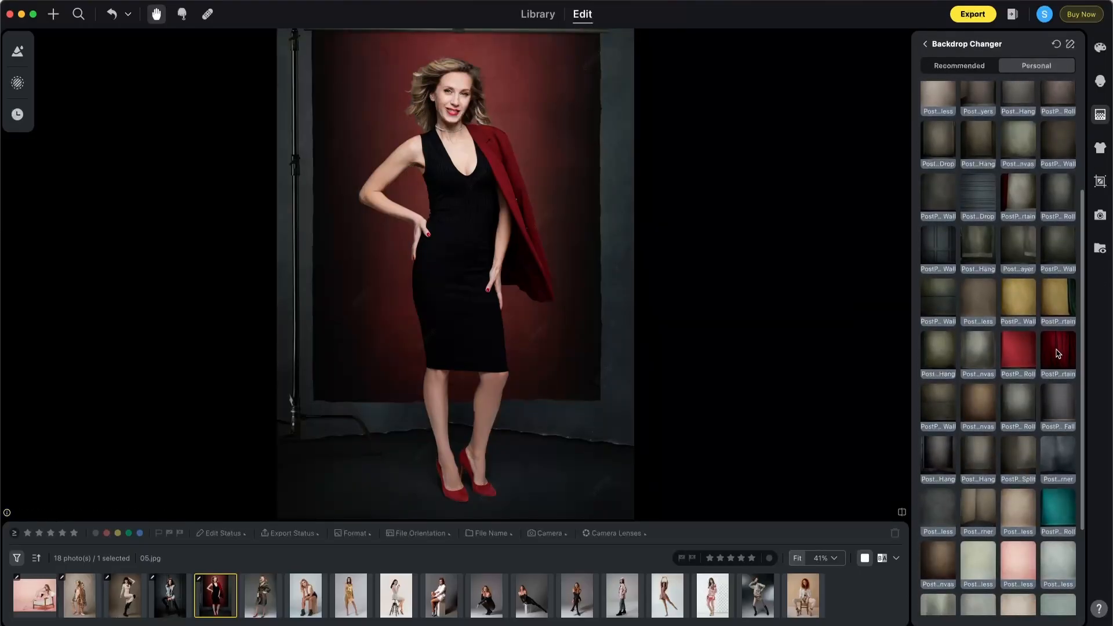
pyautogui.click(1058, 354)
pyautogui.click(1001, 370)
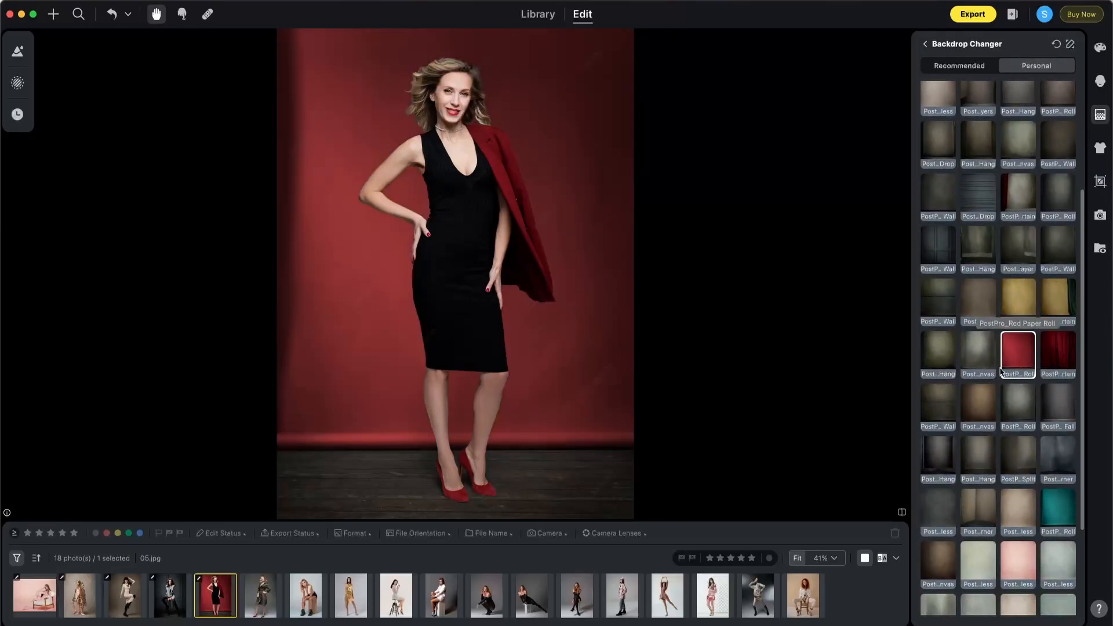
pyautogui.click(938, 406)
pyautogui.click(979, 511)
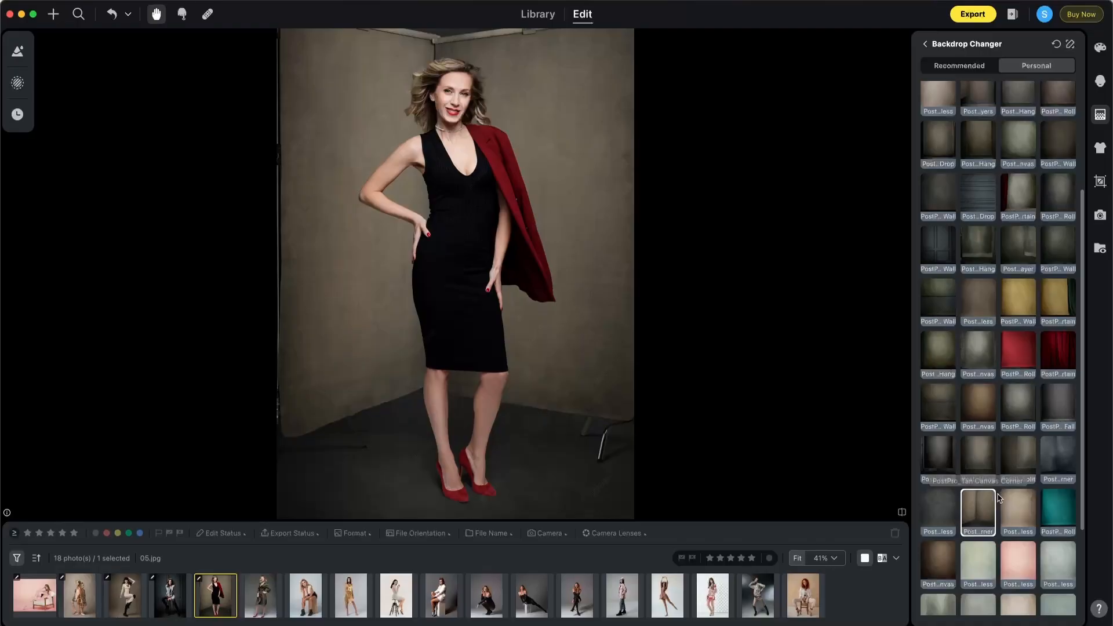
pyautogui.click(1018, 190)
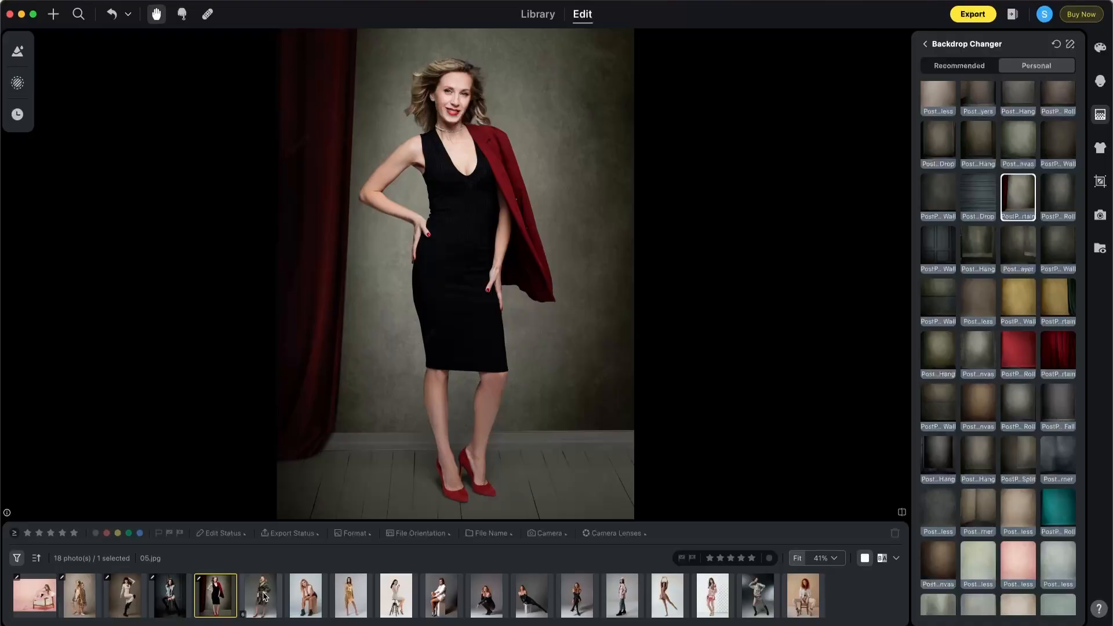
# Step: Sync the adjustments of 05.jpg, including its curtain backdrop, to 06.jpg and view the synced photo
pyautogui.keyDown('super'); pyautogui.click(255, 597); pyautogui.keyUp('super')
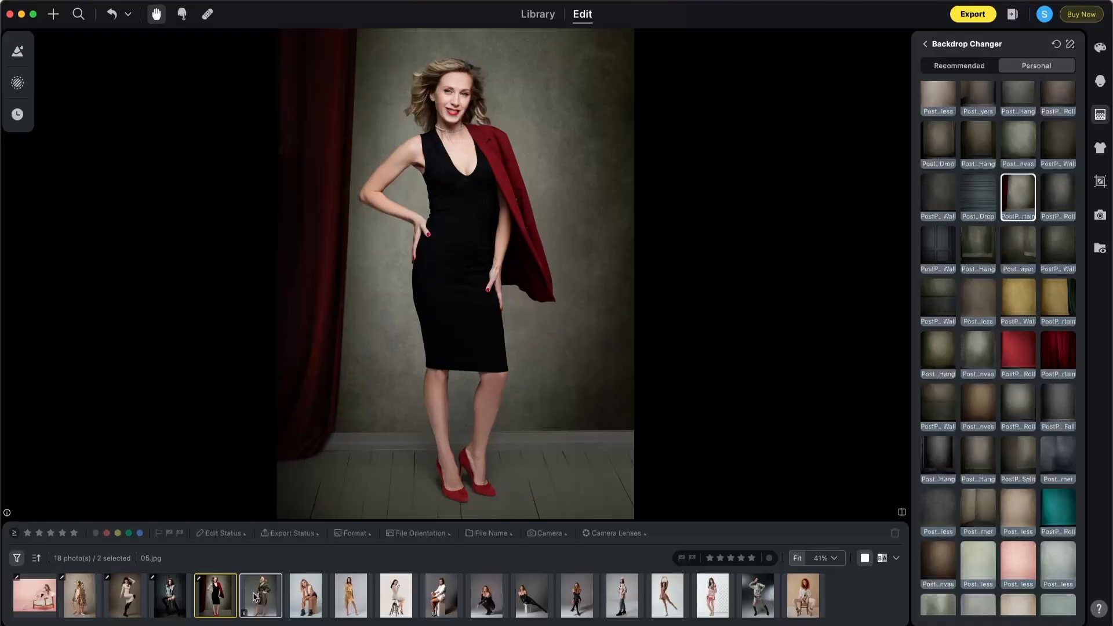
pyautogui.click(926, 44)
pyautogui.click(1016, 610)
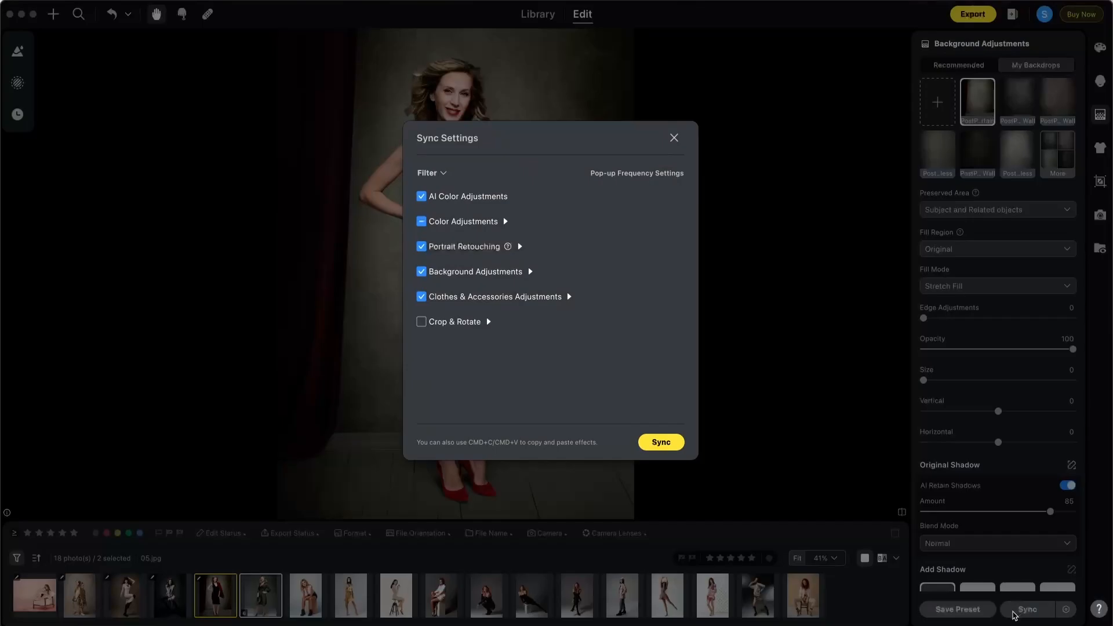
pyautogui.click(664, 442)
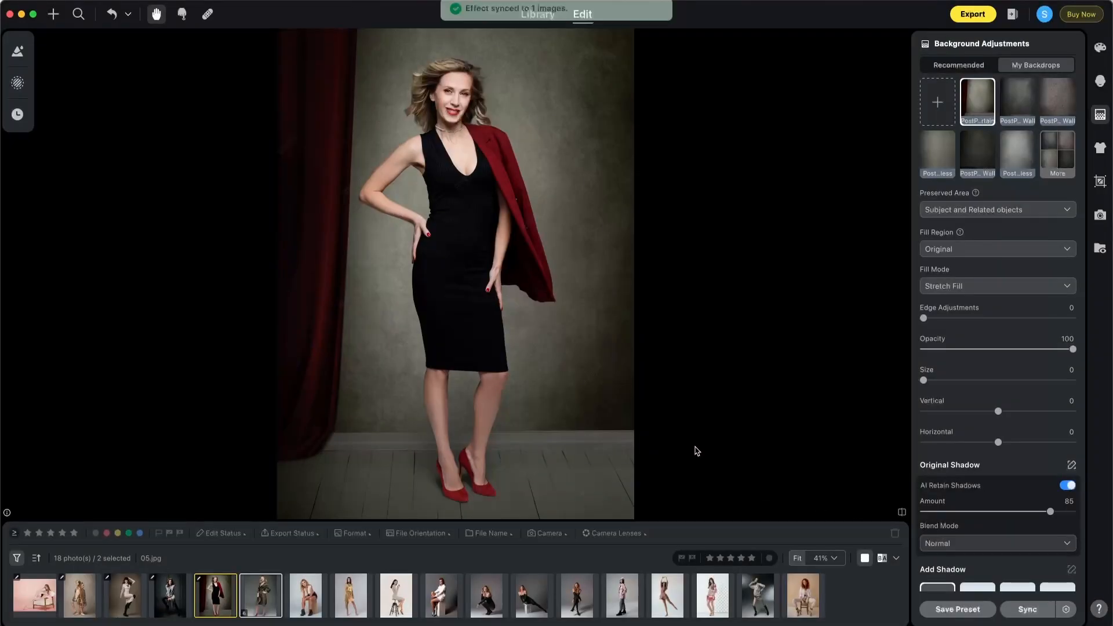
pyautogui.click(262, 596)
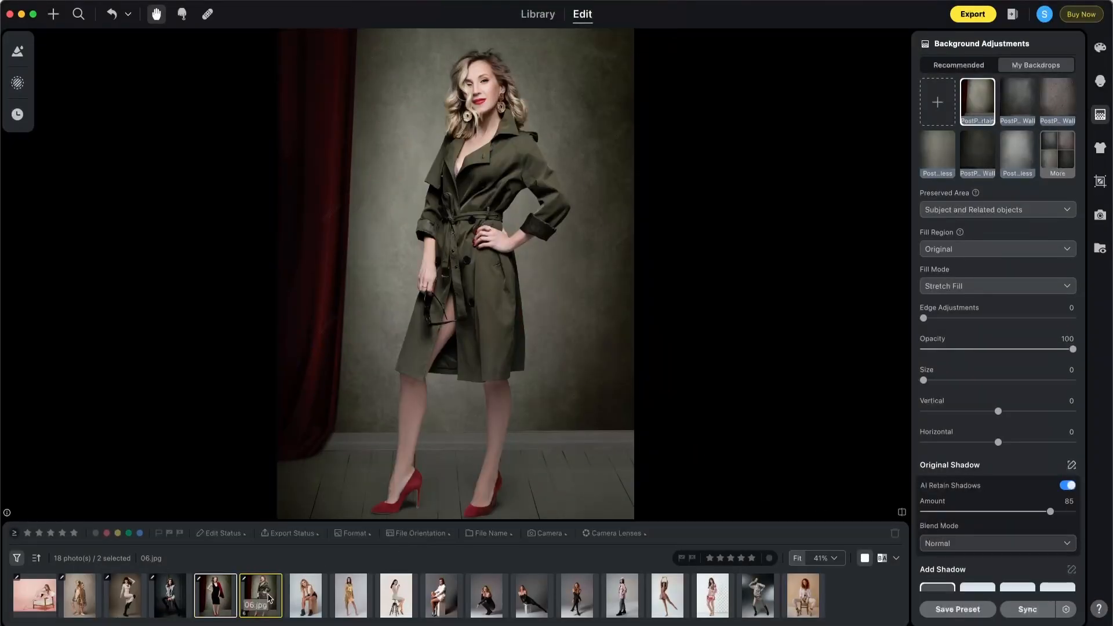
# Step: Open 07.jpg, apply the warm brown canvas backdrop from the personal collection, and turn on AI Retain Shadows
pyautogui.click(309, 602)
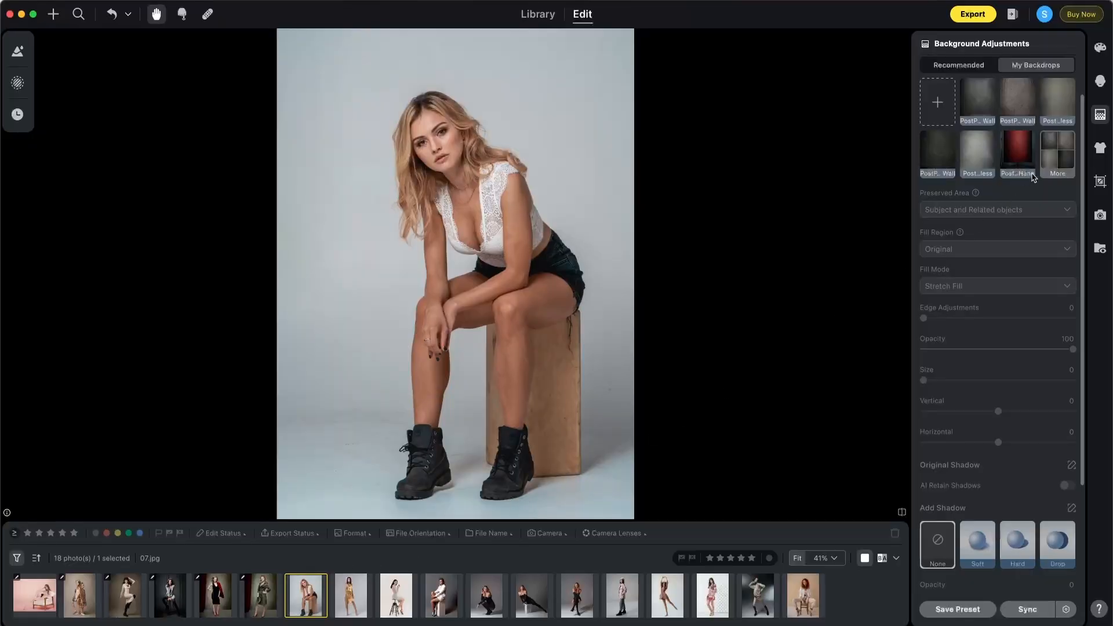
pyautogui.click(1056, 167)
pyautogui.scroll(-5, 1084, 206)
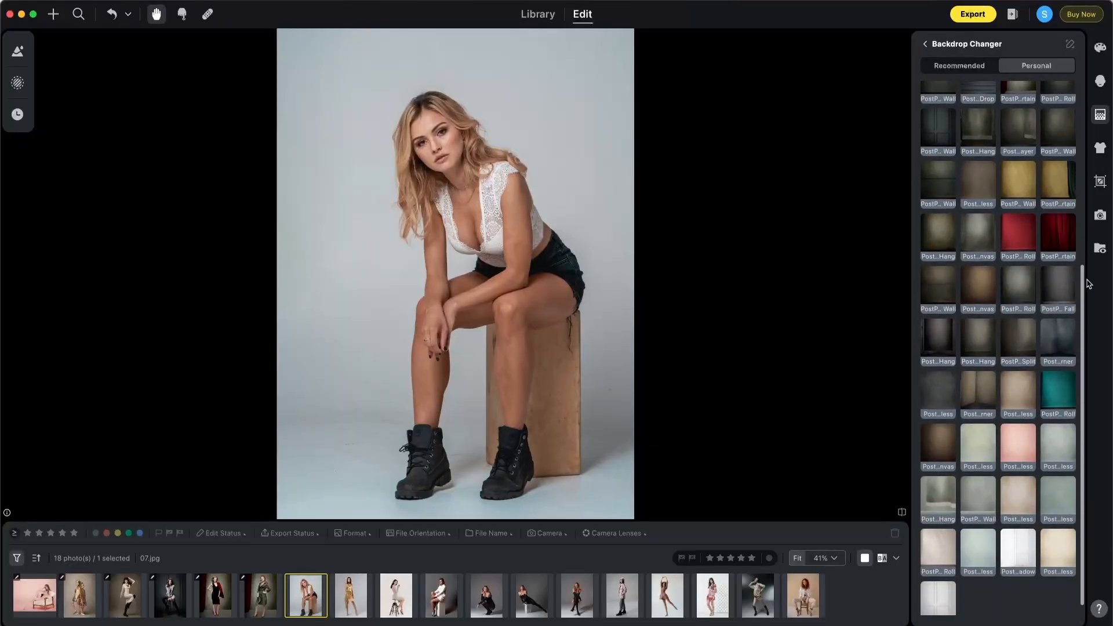
pyautogui.click(1009, 322)
pyautogui.click(979, 272)
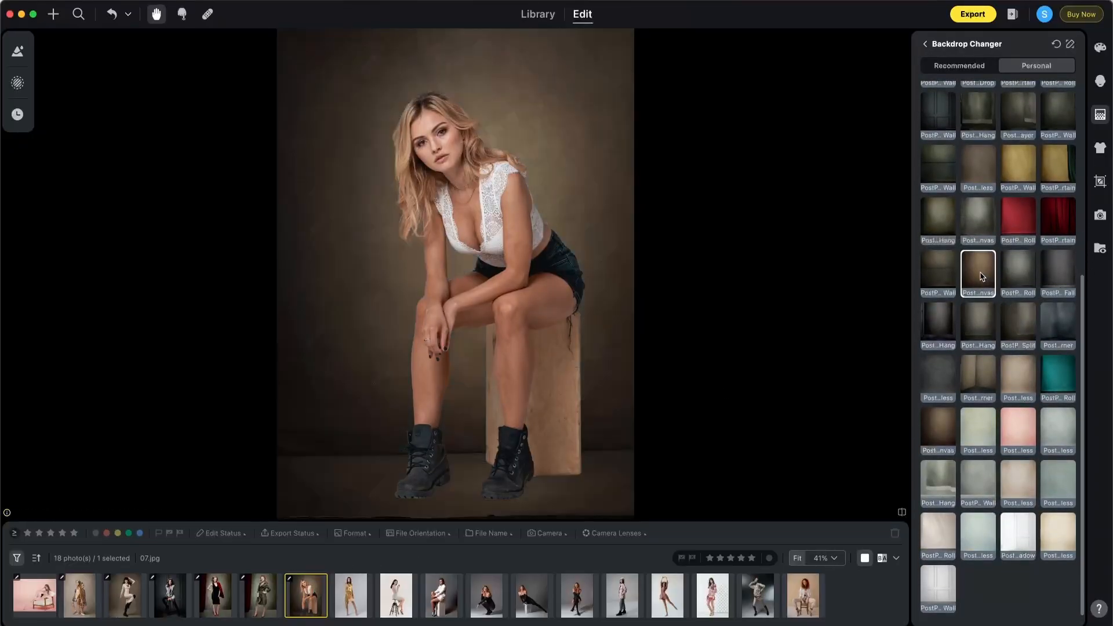
pyautogui.click(961, 46)
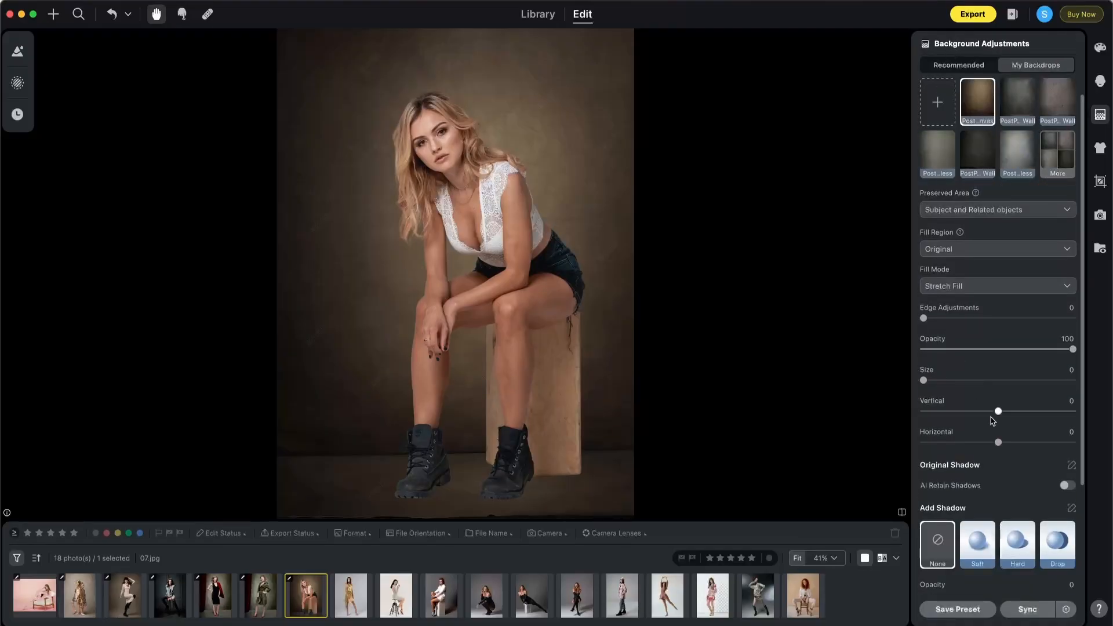
pyautogui.click(1066, 486)
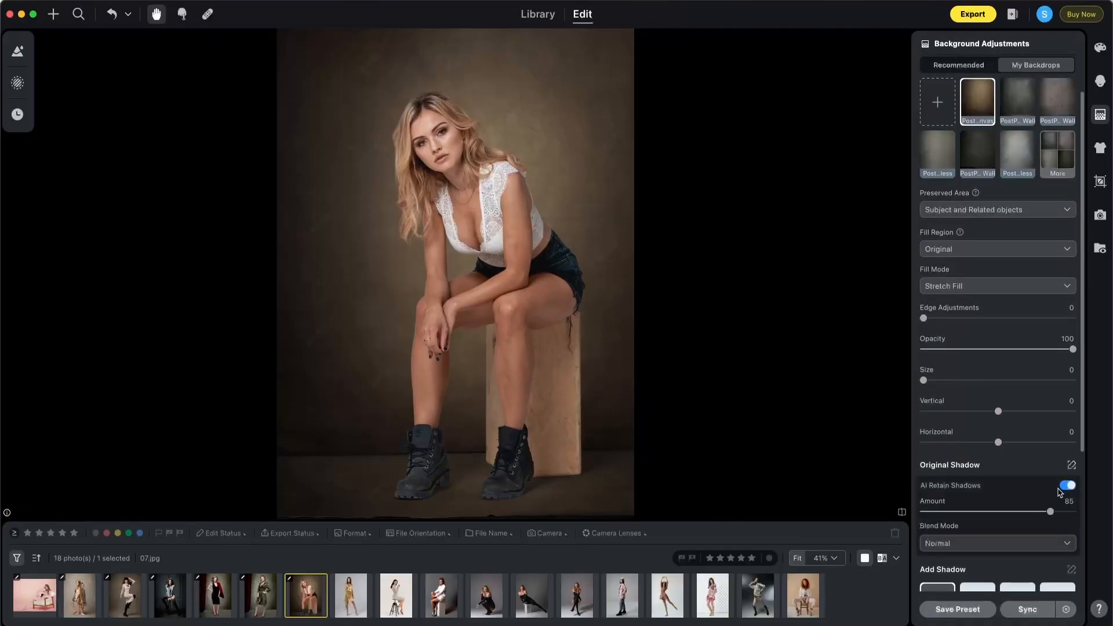
# Step: Set the full-image exposure of 07.jpg to -0.20, contrast to -5 and saturation to -16
pyautogui.click(1101, 47)
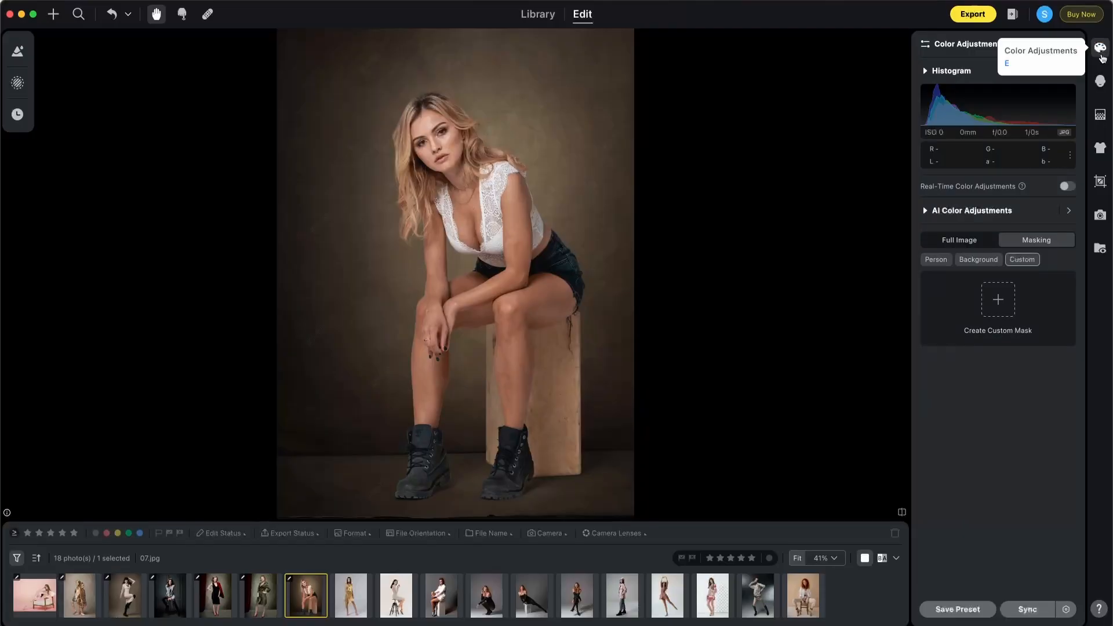
pyautogui.click(977, 244)
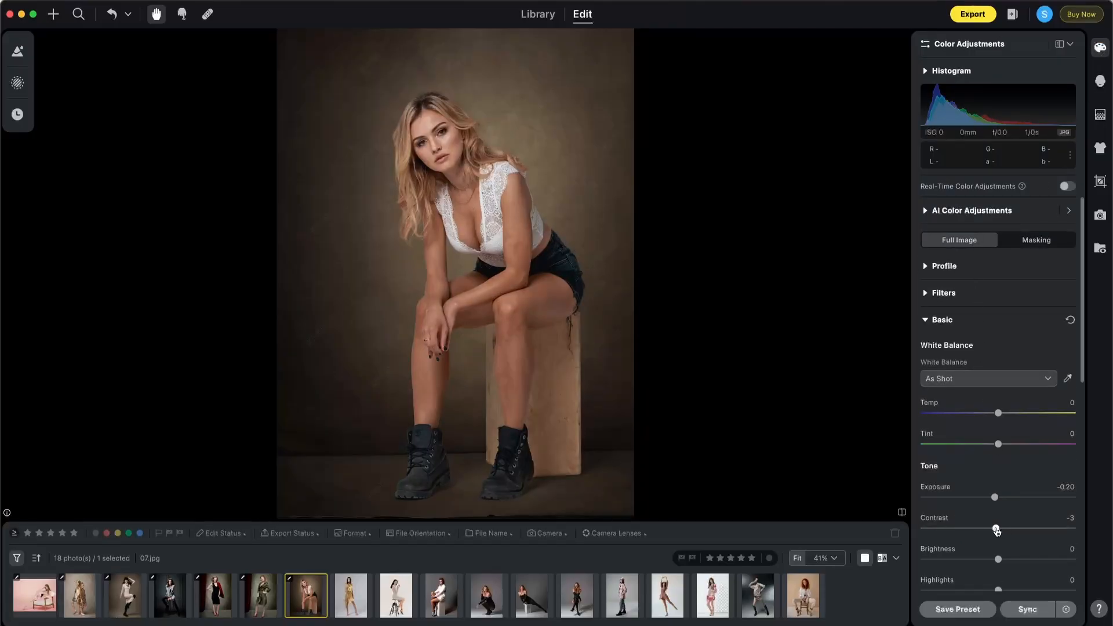
pyautogui.moveTo(996, 530); pyautogui.dragTo(994, 530)
pyautogui.scroll(-5, 1088, 429)
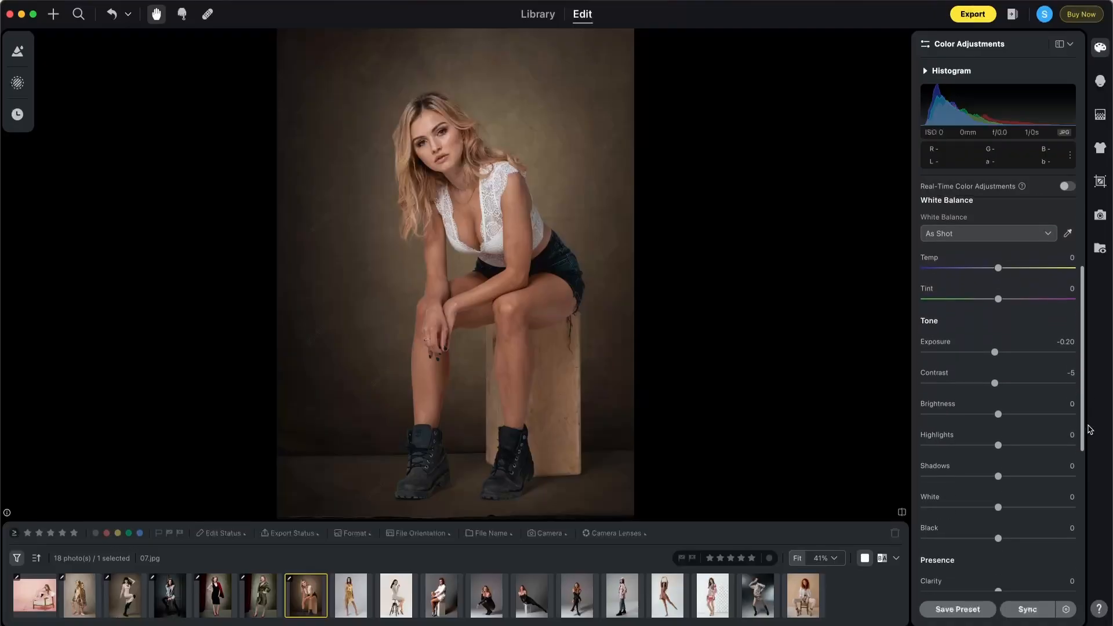
pyautogui.scroll(-6, 1087, 429)
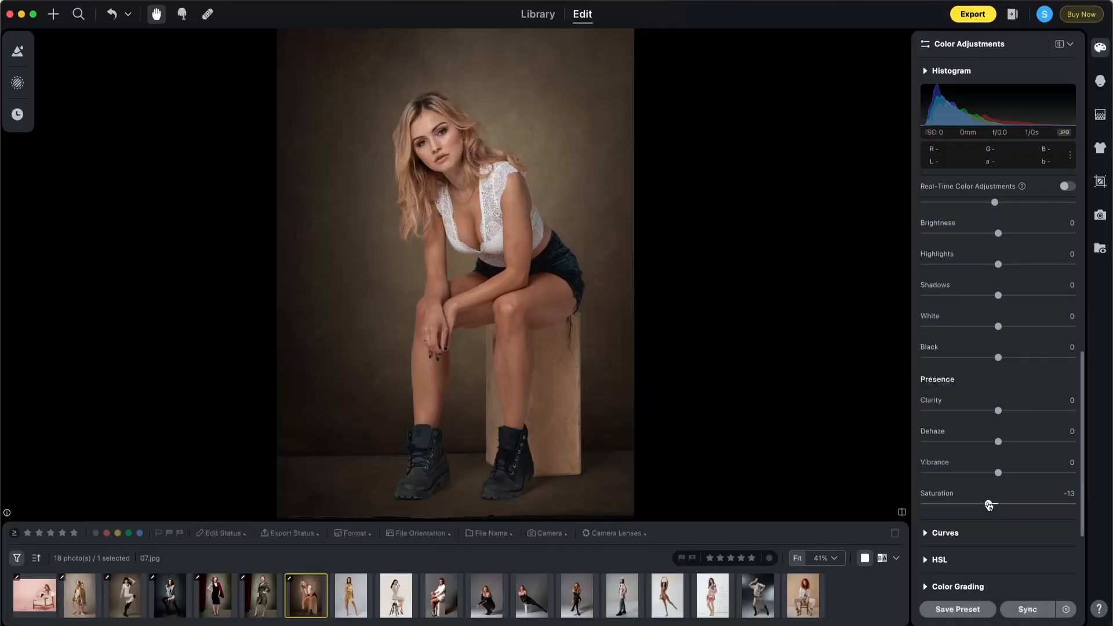
pyautogui.moveTo(988, 505); pyautogui.dragTo(986, 505)
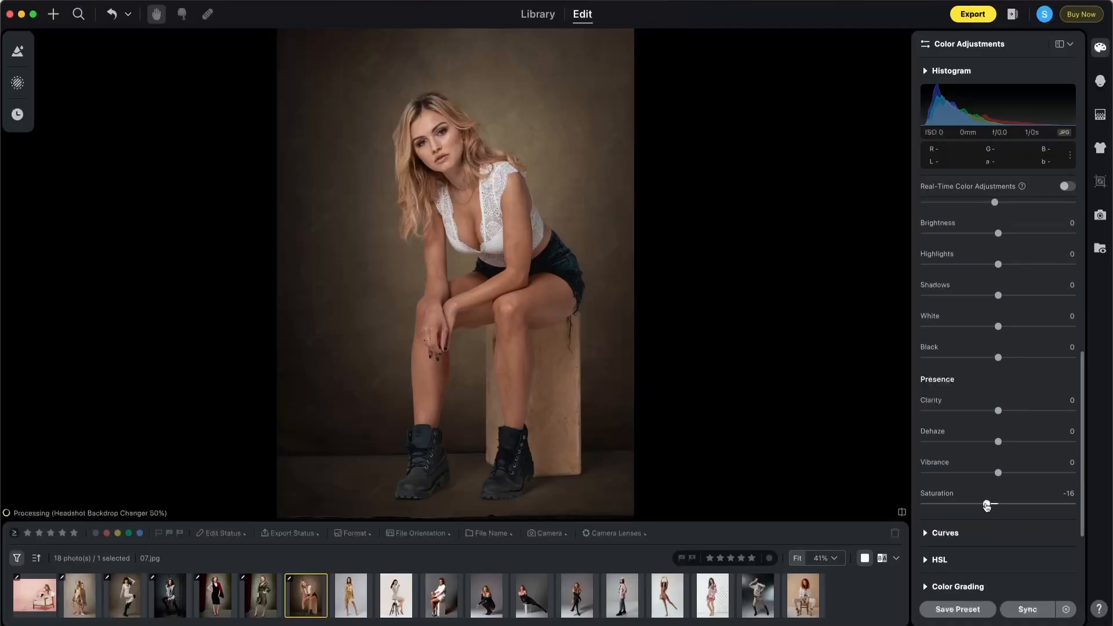
# Step: Open 08.jpg, apply the PostPro_Ochre Canvas Wall backdrop from the personal collection, and turn on AI Retain Shadows
pyautogui.click(352, 599)
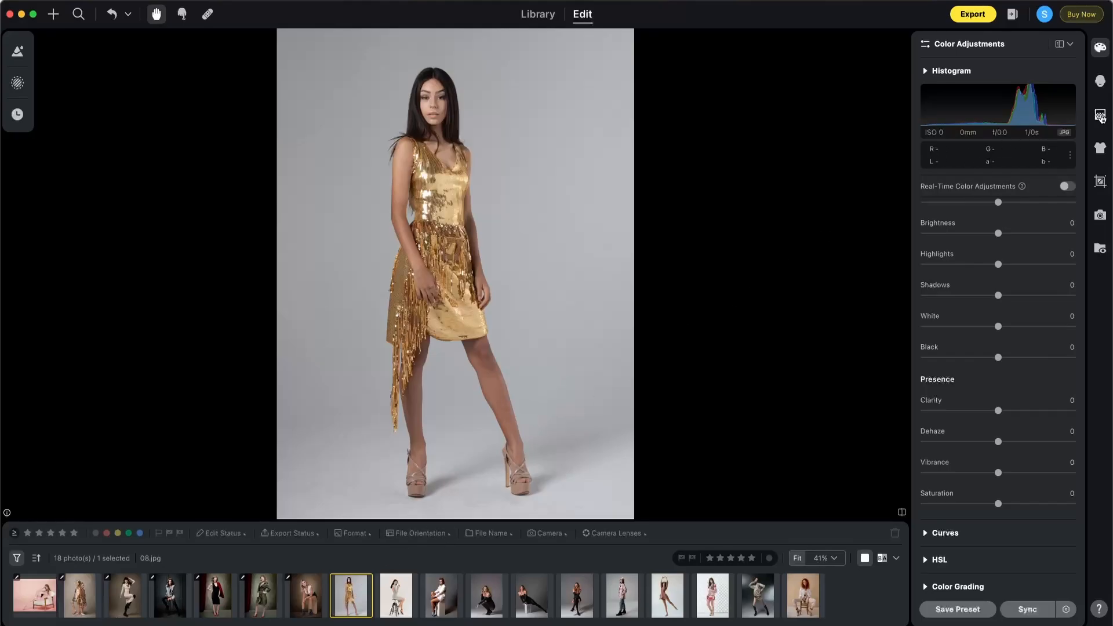
pyautogui.click(1101, 116)
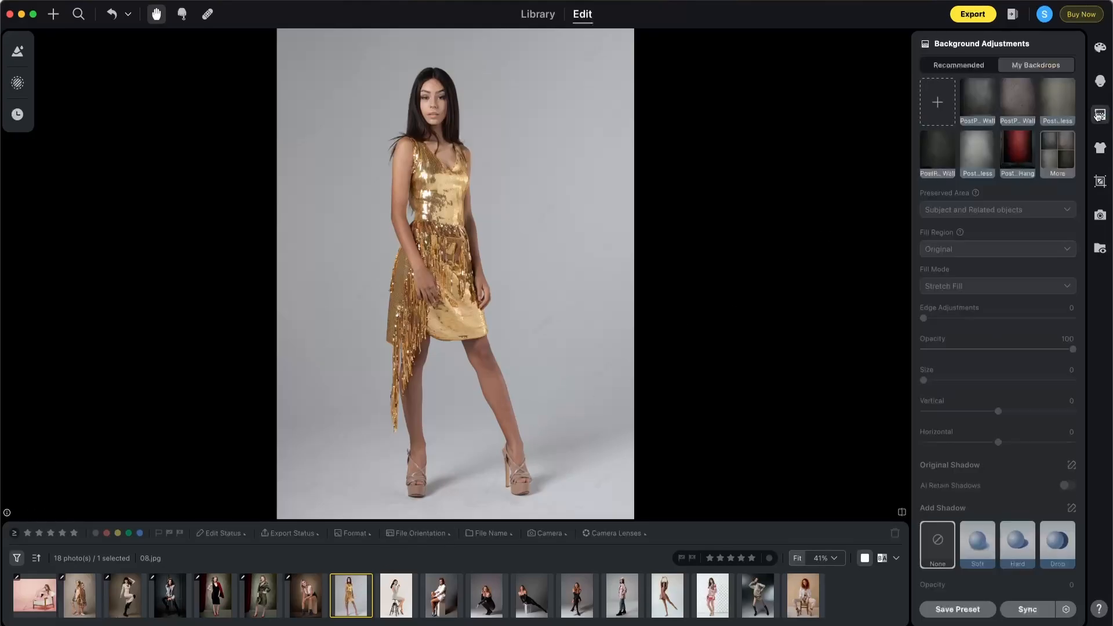
pyautogui.click(1053, 161)
pyautogui.click(1017, 164)
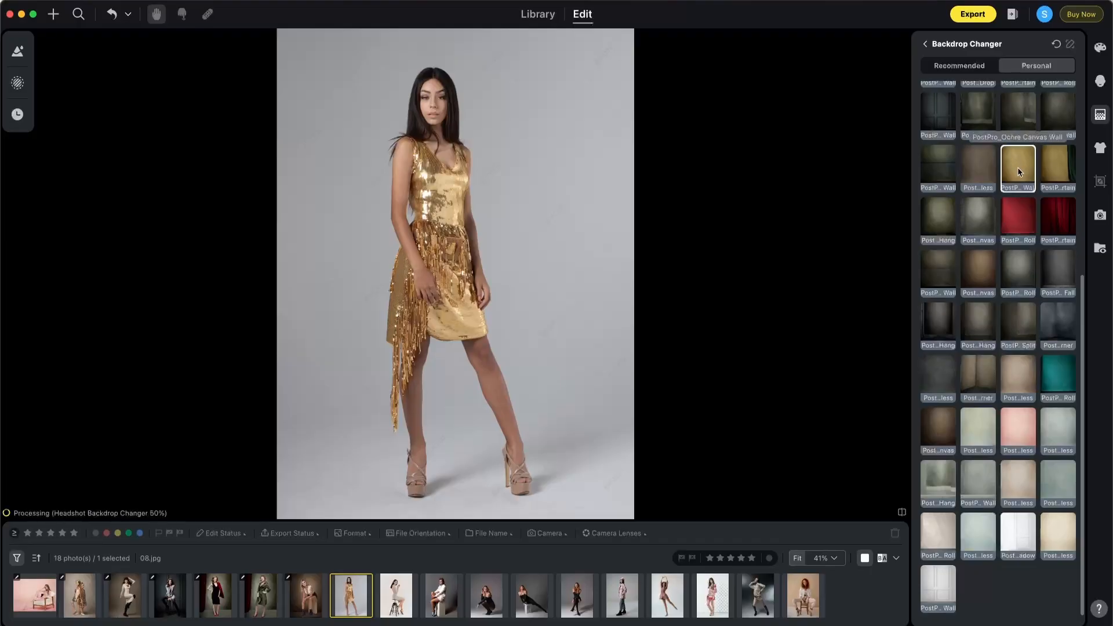
pyautogui.click(943, 48)
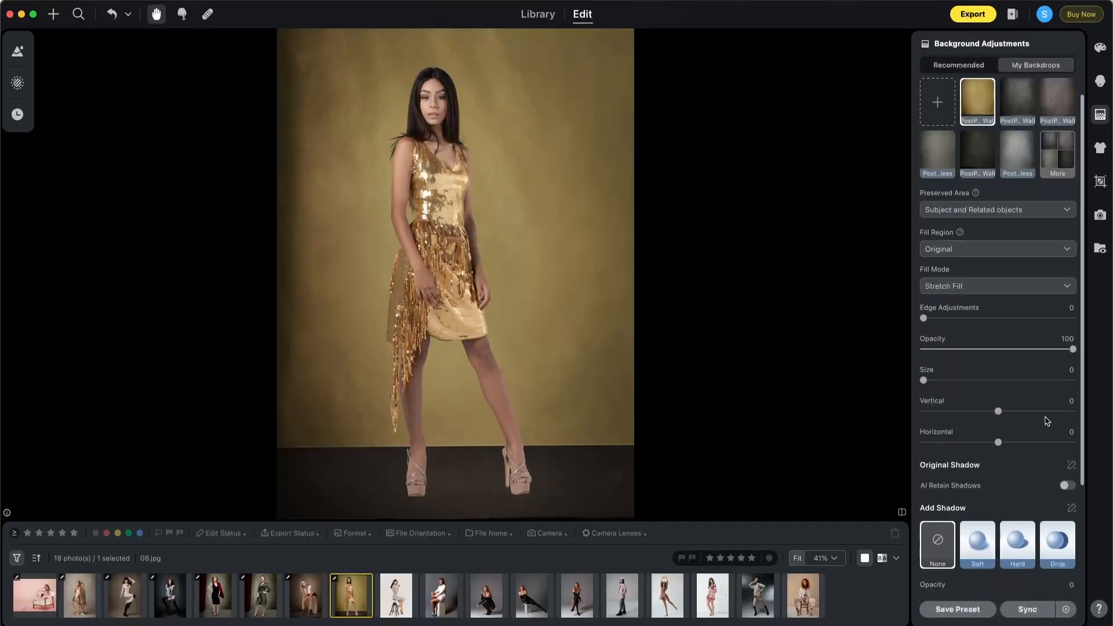
pyautogui.click(1065, 486)
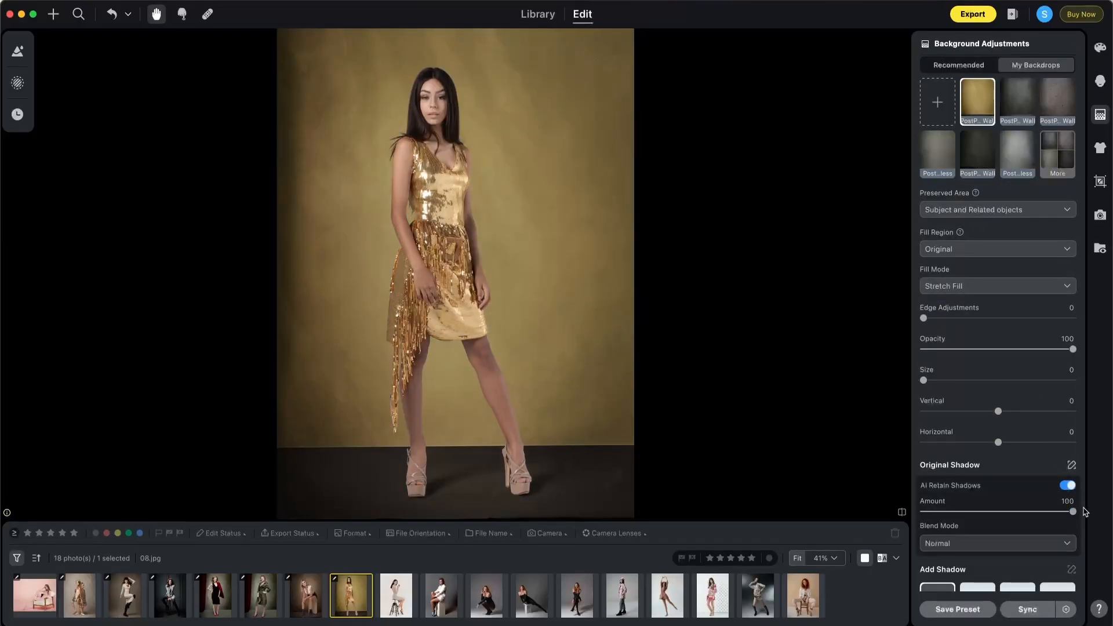
# Step: Replace the backdrop of 08.jpg with PostPro_Tan Canvas Seamless
pyautogui.click(1054, 155)
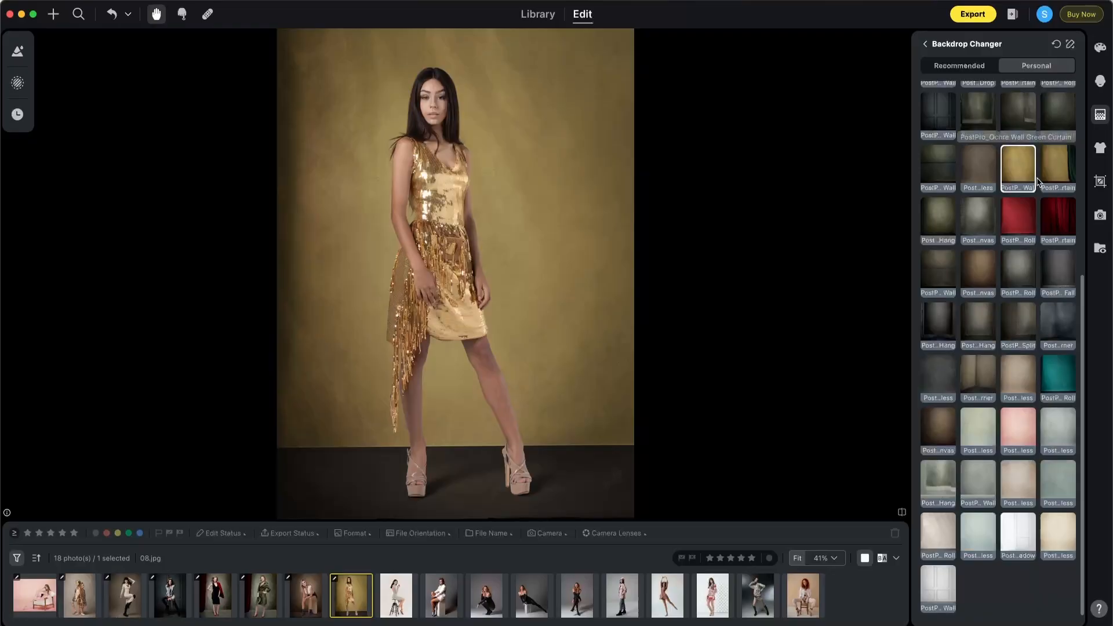
pyautogui.click(978, 221)
pyautogui.click(1017, 371)
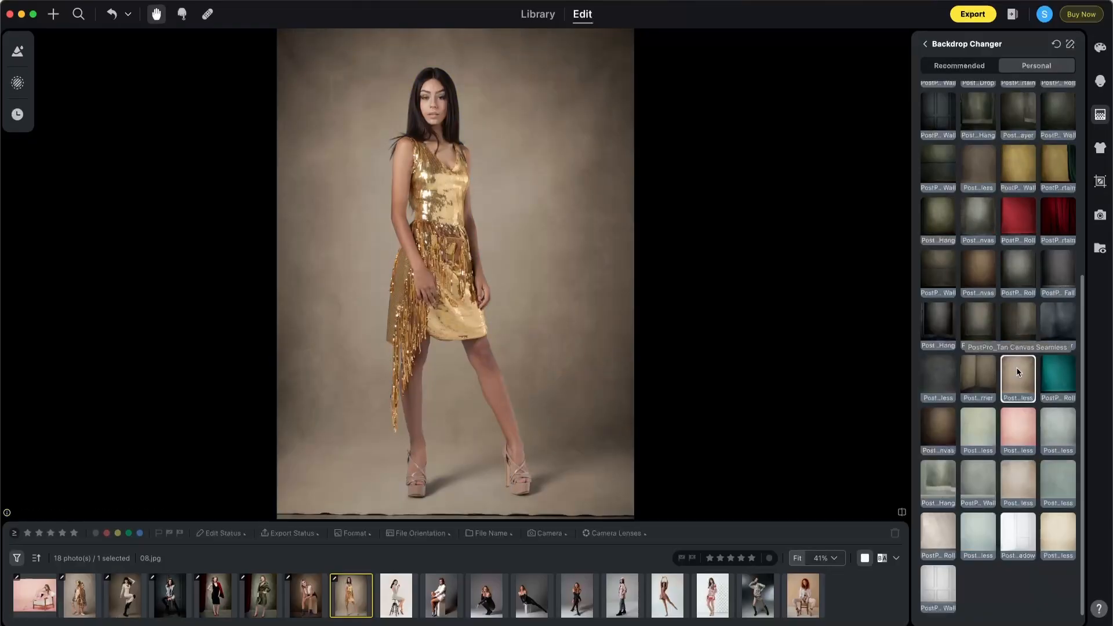
# Step: Open 09.jpg, apply the pale green seamless canvas backdrop, and turn on AI Retain Shadows
pyautogui.click(395, 597)
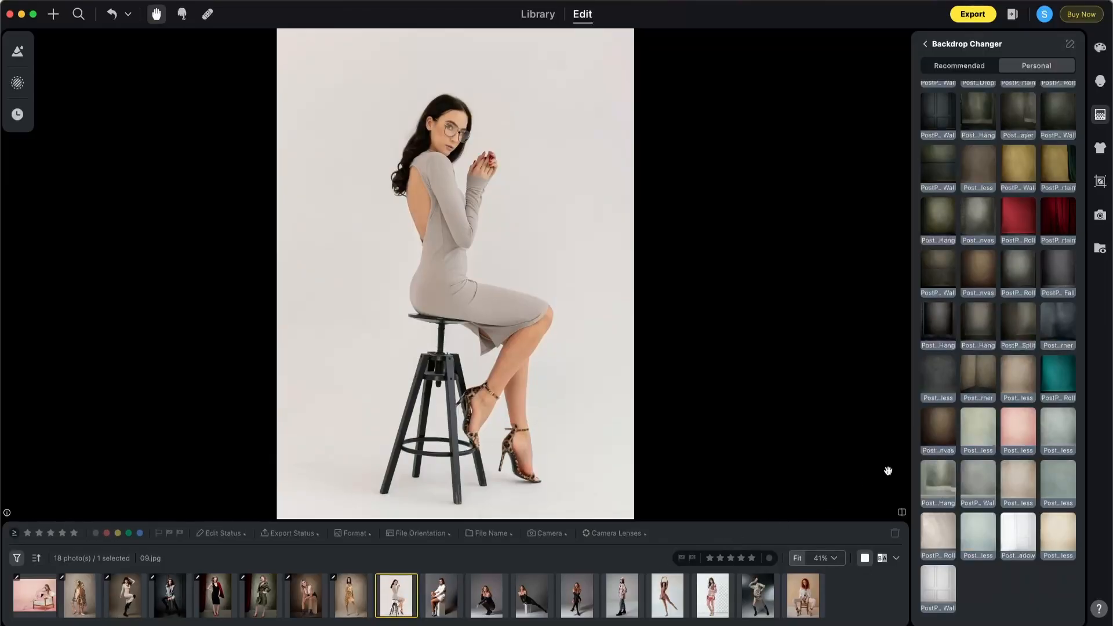
pyautogui.click(979, 429)
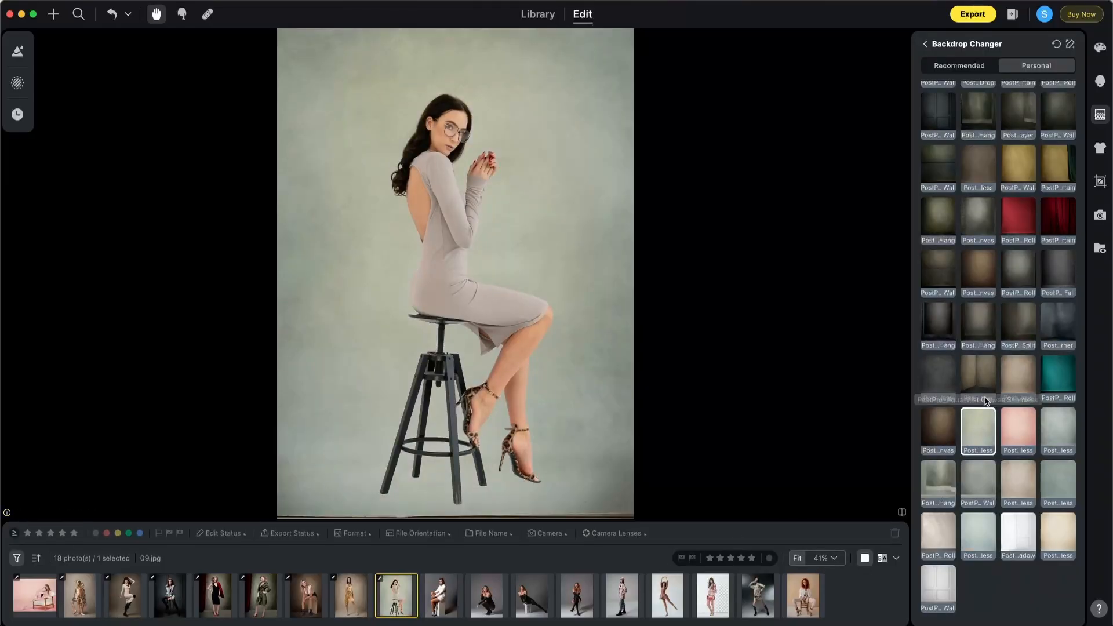
pyautogui.click(960, 47)
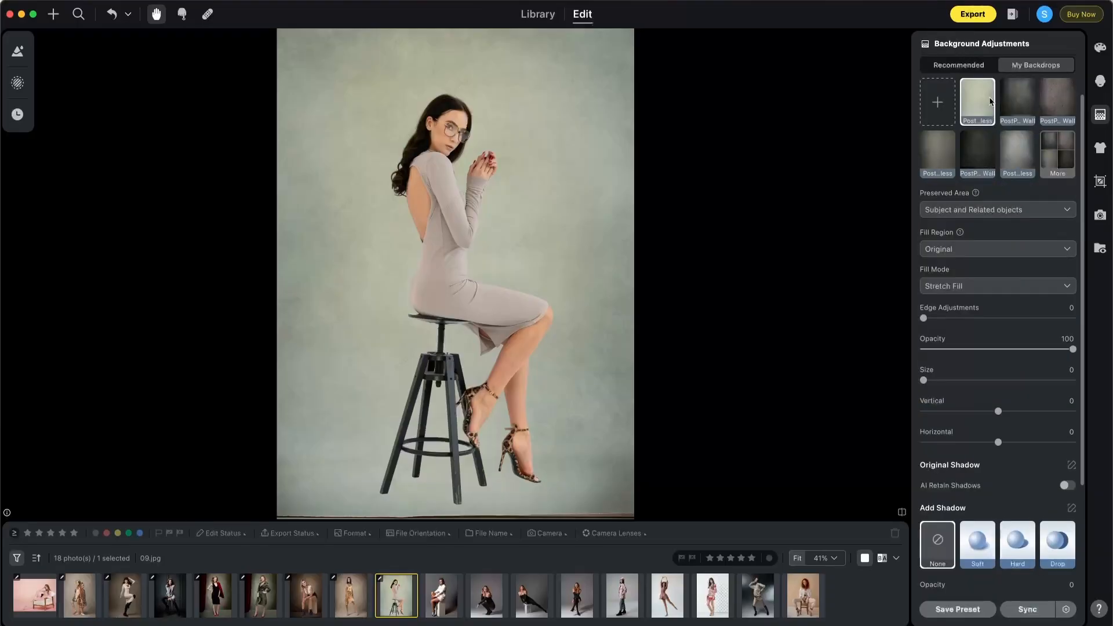
pyautogui.click(1067, 486)
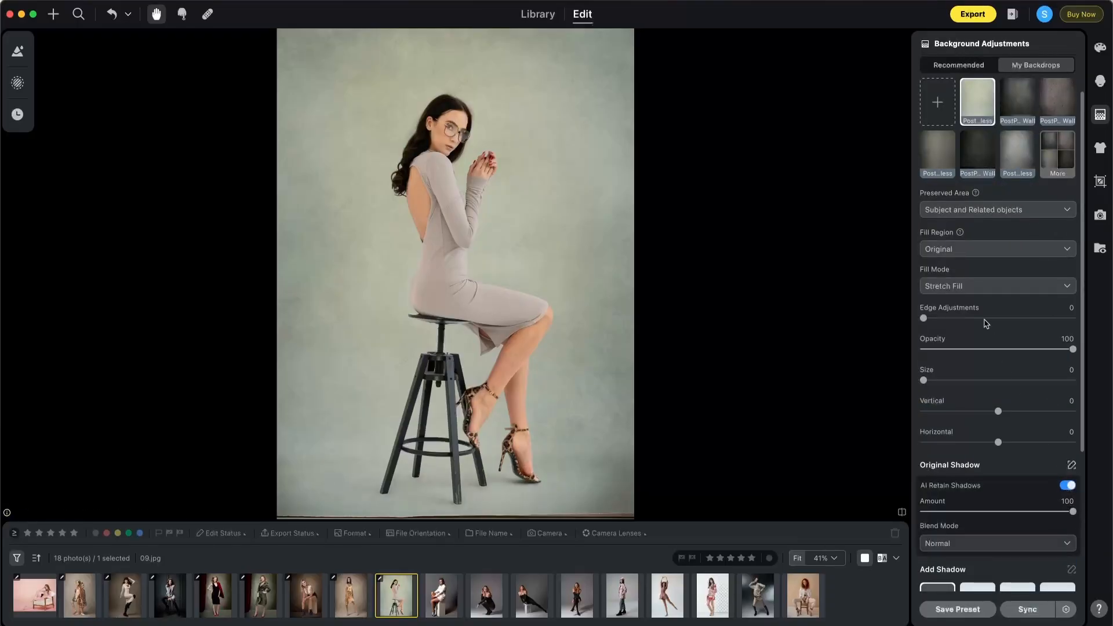
# Step: Set the backdrop of 09.jpg to Center Fill with size 3 and horizontal offset 4
pyautogui.click(967, 288)
pyautogui.click(955, 305)
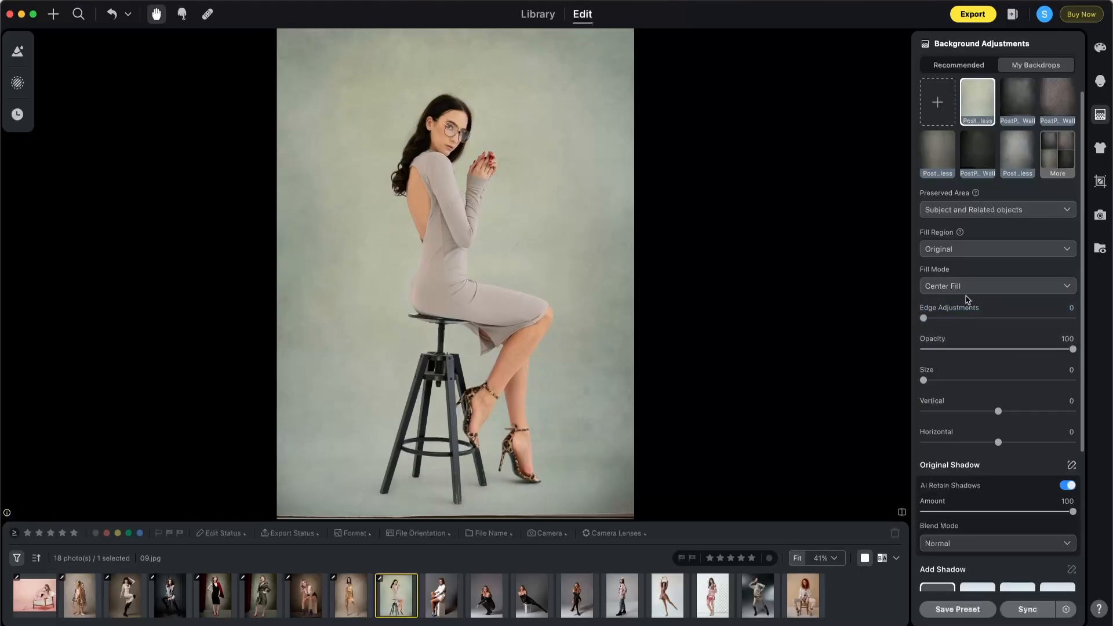
pyautogui.moveTo(998, 442); pyautogui.dragTo(1001, 442)
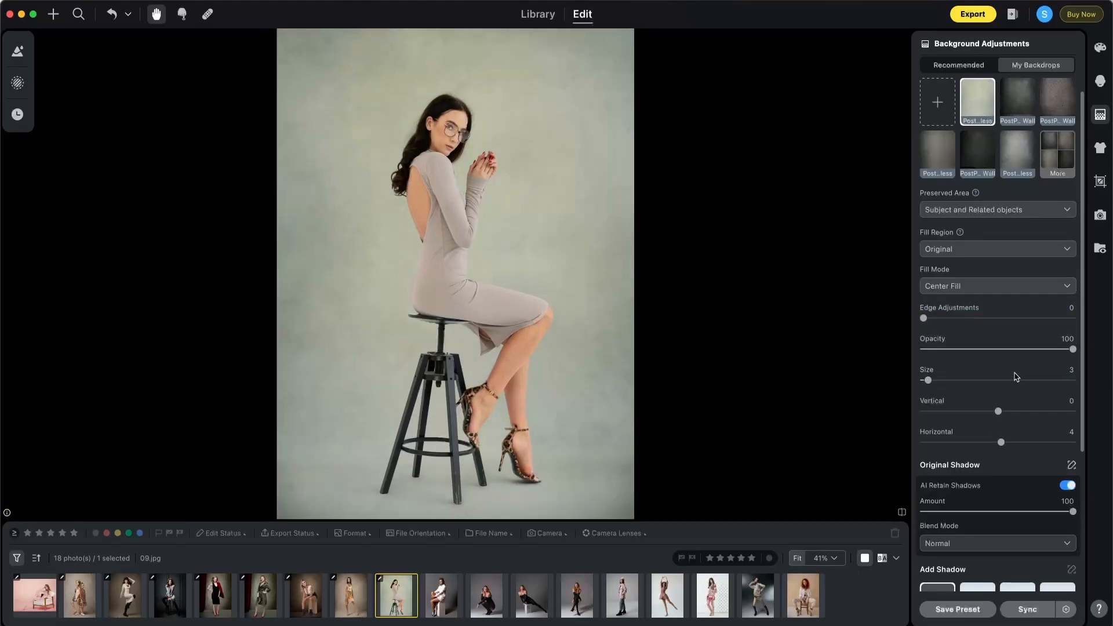
# Step: Try other backdrops on 09.jpg, including PostPro_Ice Gray Canvas Seamless and PostPro_Sea Green Canvas Seamless, and apply PostPro_White Gold Canvas Seamless
pyautogui.click(1059, 166)
pyautogui.click(1056, 430)
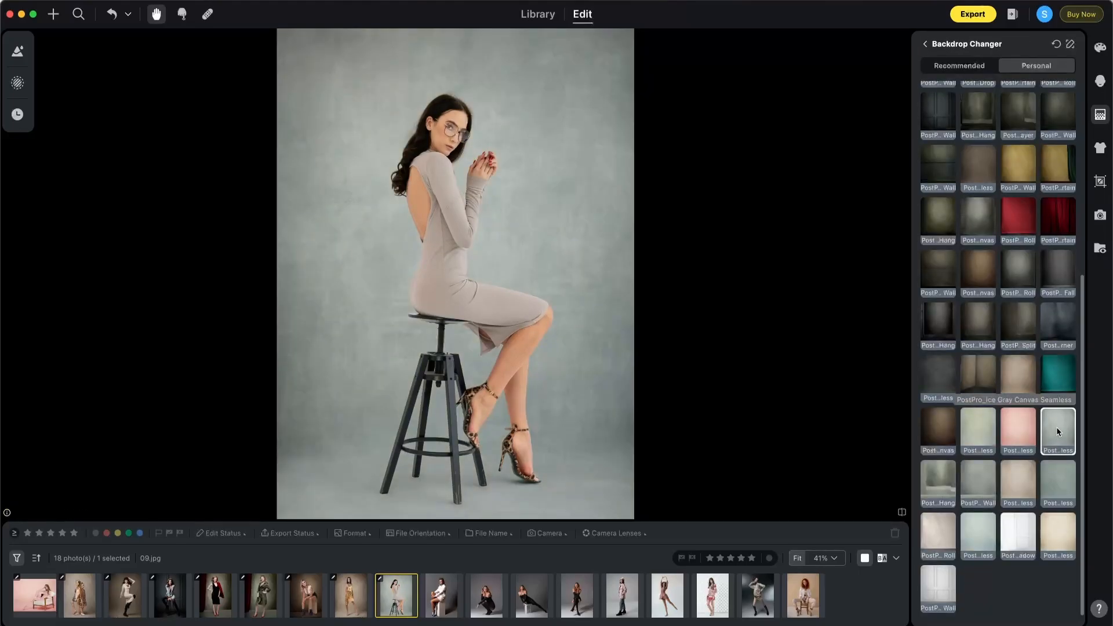
pyautogui.click(1057, 481)
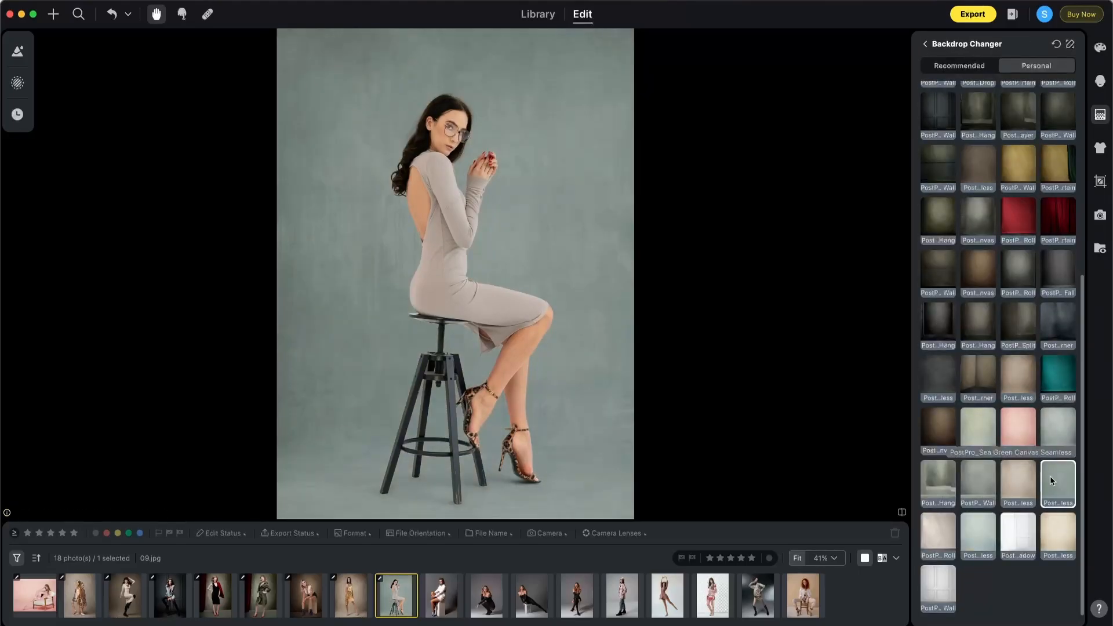
pyautogui.click(933, 530)
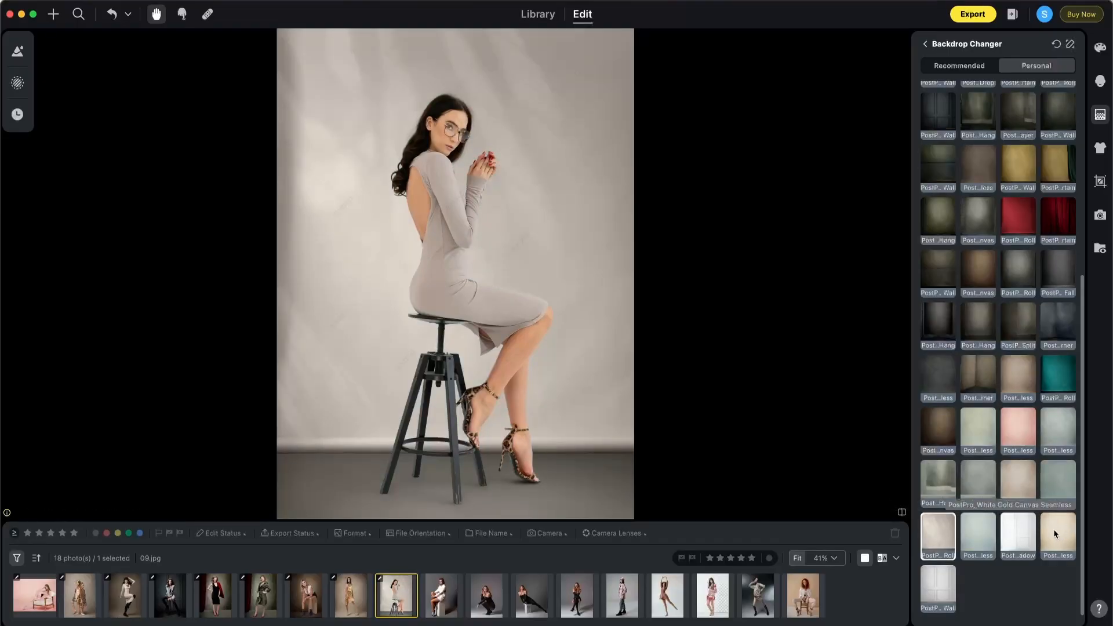
pyautogui.click(1053, 531)
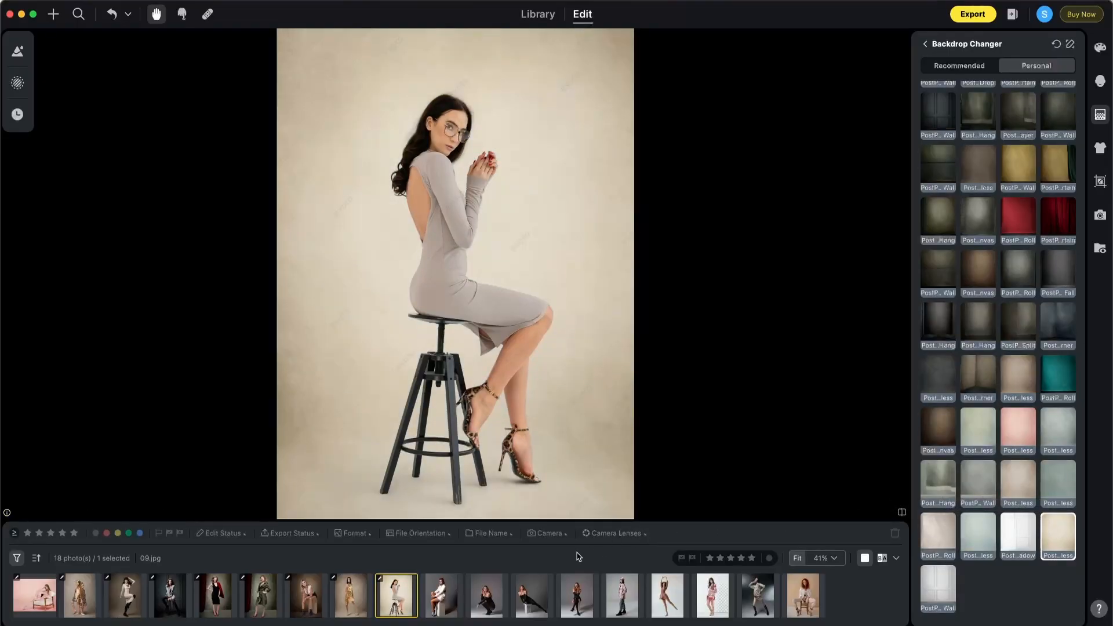
# Step: Open 10.jpg, apply the PostPro_Olive Canvas Hang backdrop, and turn on AI Retain Shadows
pyautogui.click(444, 599)
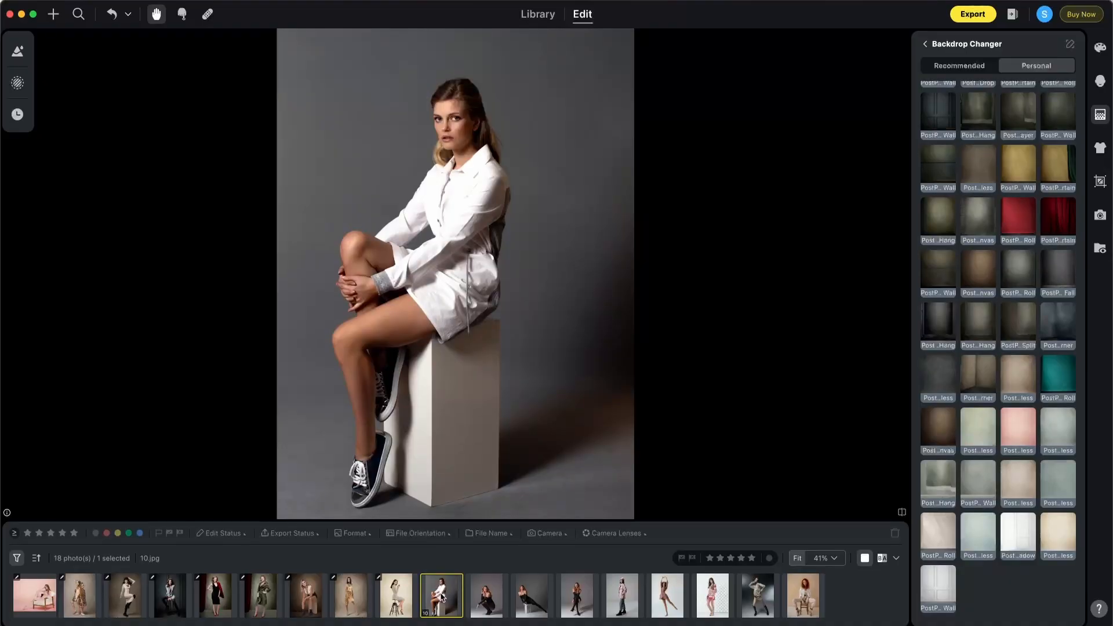
pyautogui.click(936, 220)
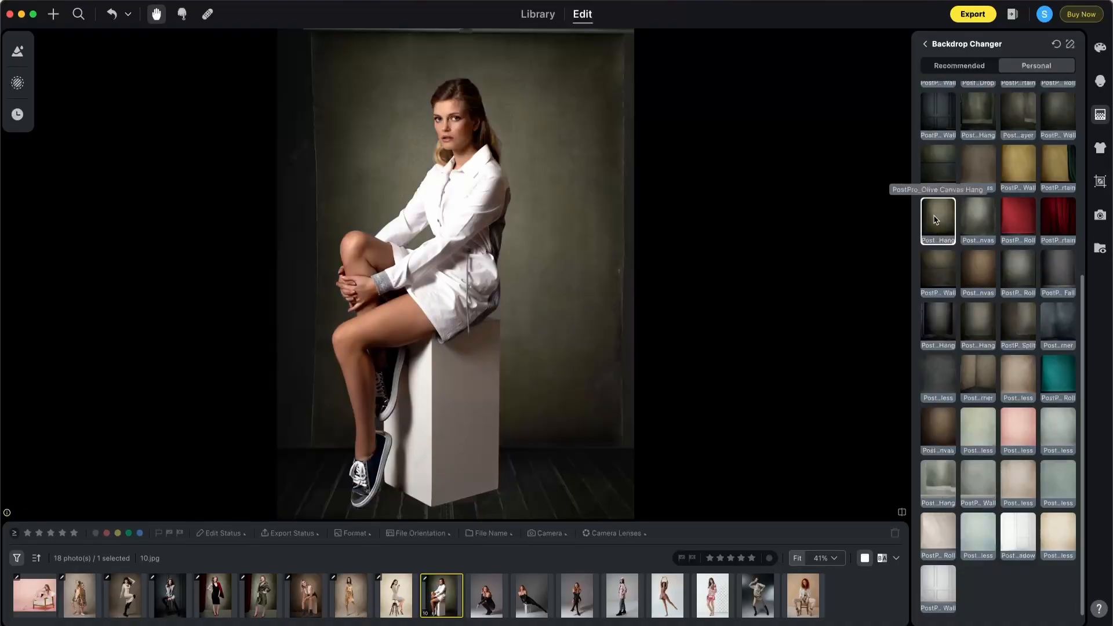
pyautogui.click(926, 45)
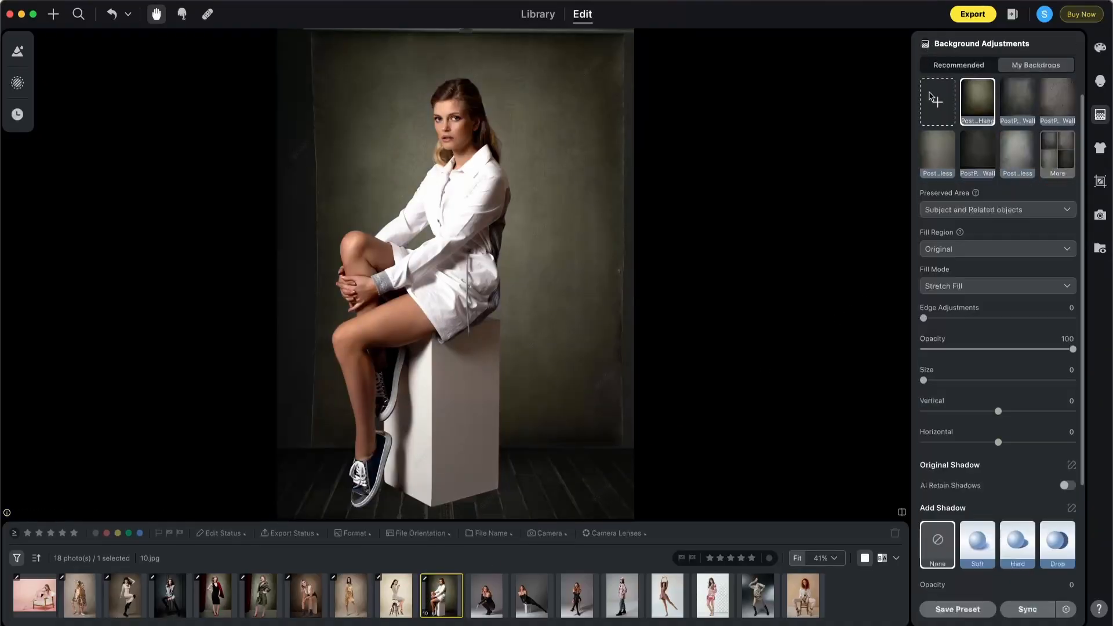
pyautogui.click(1067, 486)
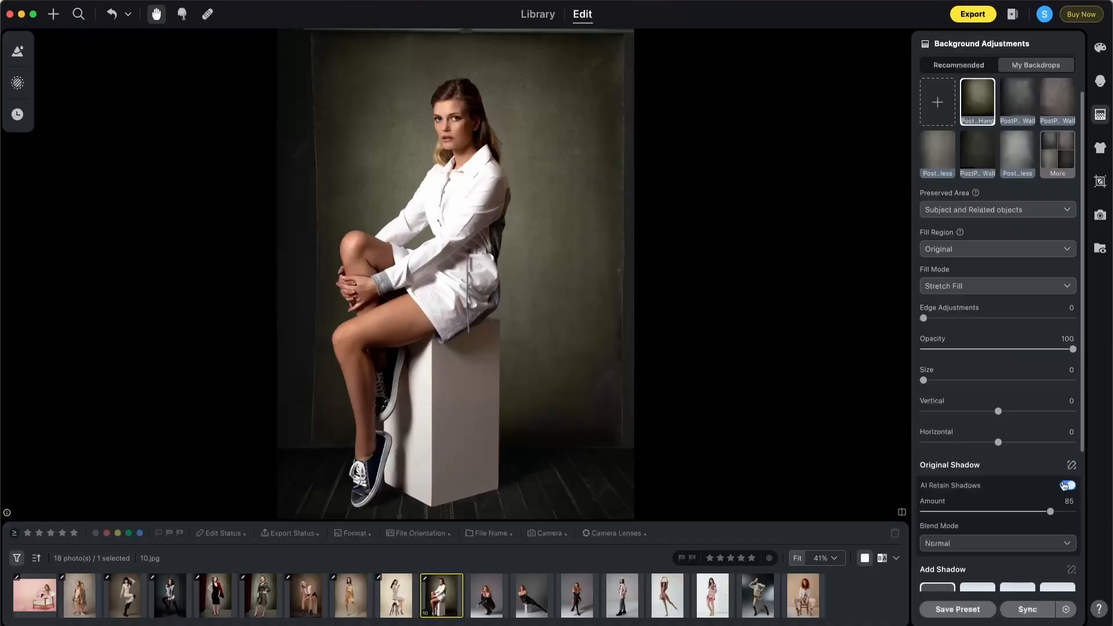
# Step: Set the backdrop of 10.jpg to Center Fill with size 23, vertical offset -9 and horizontal offset 4
pyautogui.moveTo(923, 380); pyautogui.dragTo(958, 380)
pyautogui.click(945, 286)
pyautogui.click(949, 312)
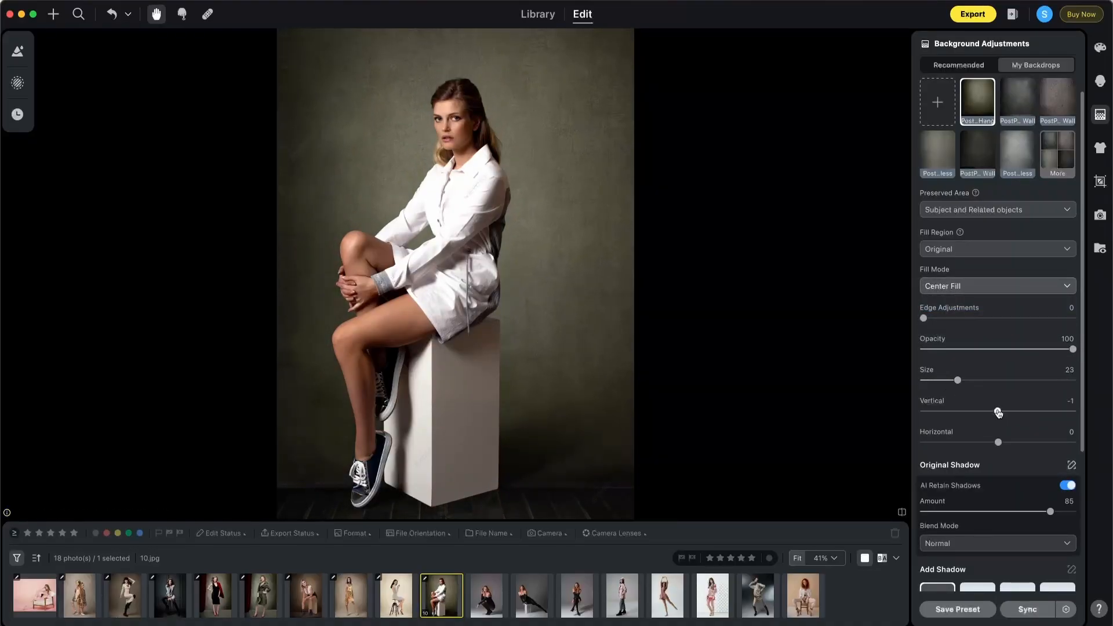
pyautogui.moveTo(998, 412); pyautogui.dragTo(1001, 443)
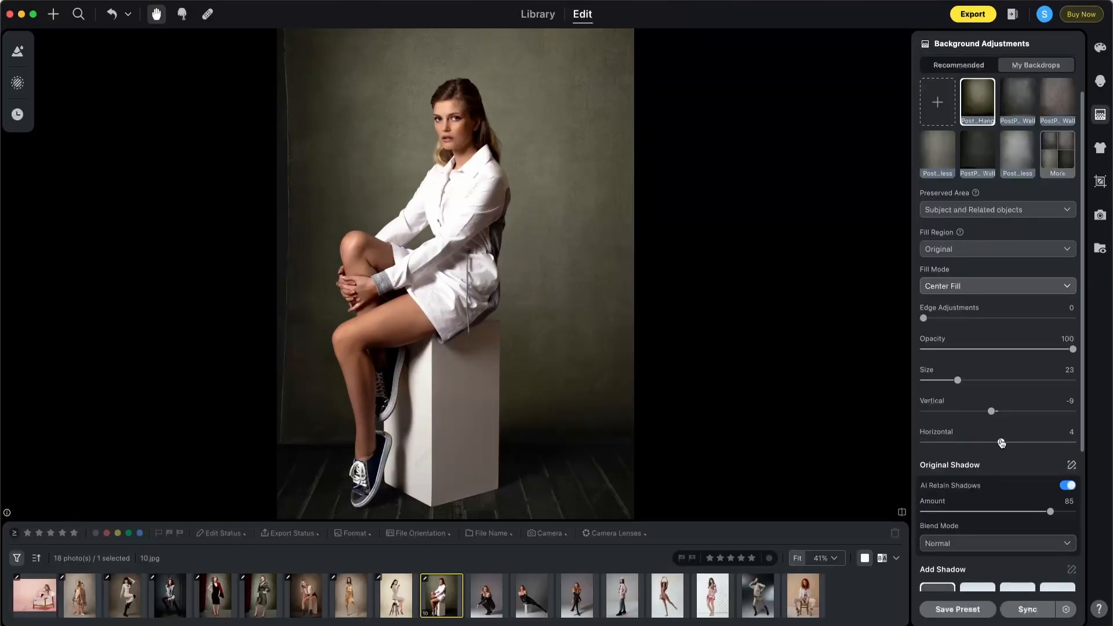
# Step: Try the brown seamless canvas and PostPro_Rustic Oakmoss Wood Wall on 10.jpg, and apply PostPro_Stone Gray Canvas Hang
pyautogui.click(1050, 155)
pyautogui.click(979, 170)
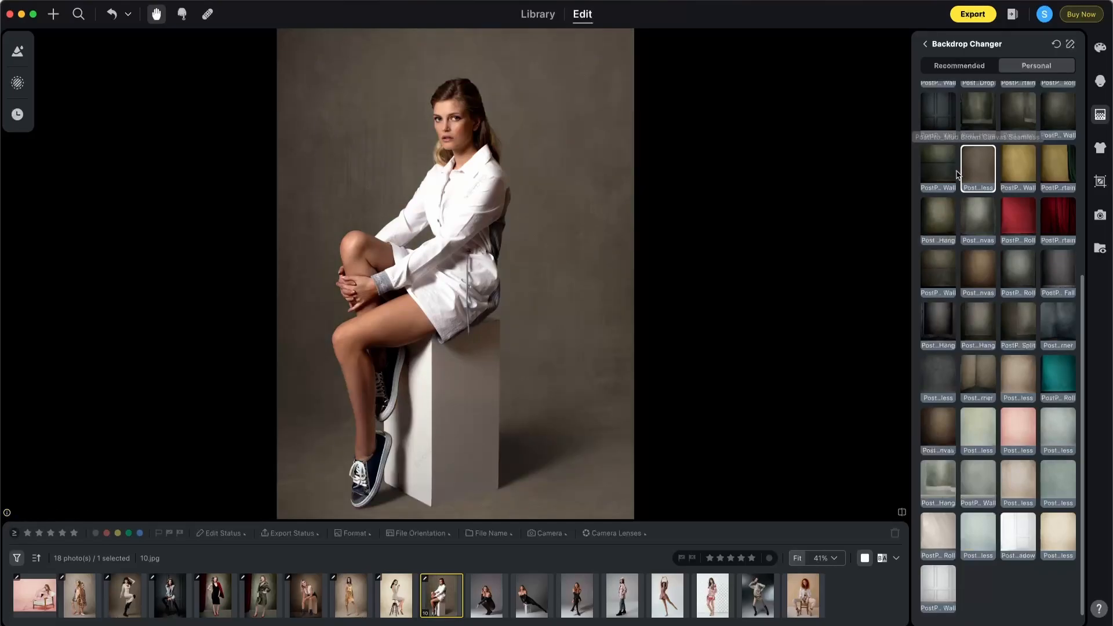
pyautogui.press('z')
pyautogui.moveTo(462, 134); pyautogui.dragTo(474, 249)
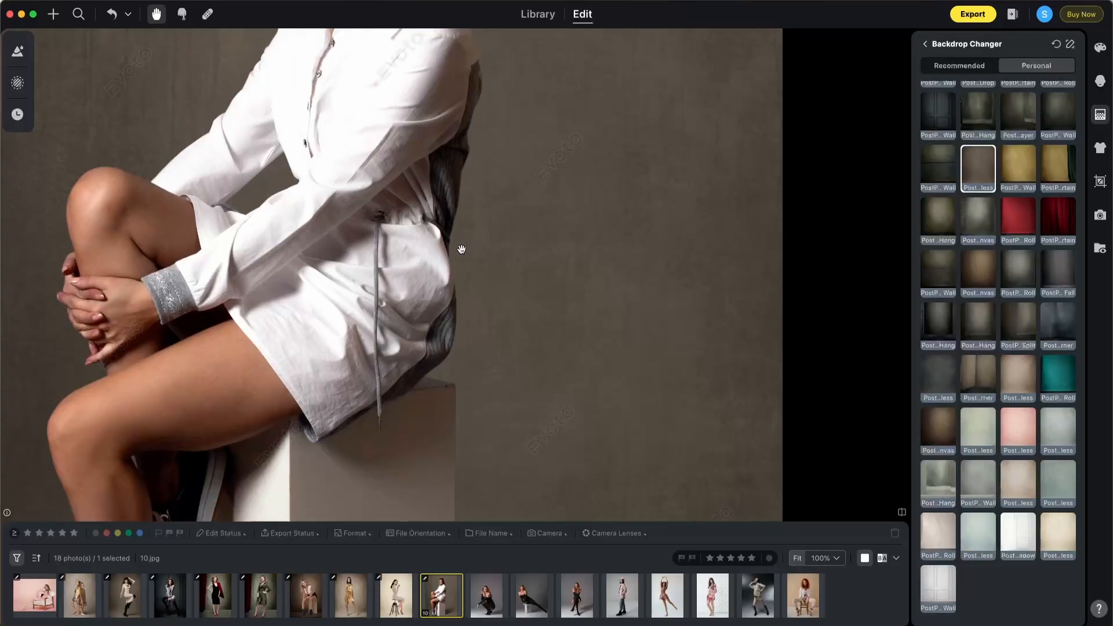
pyautogui.press('z')
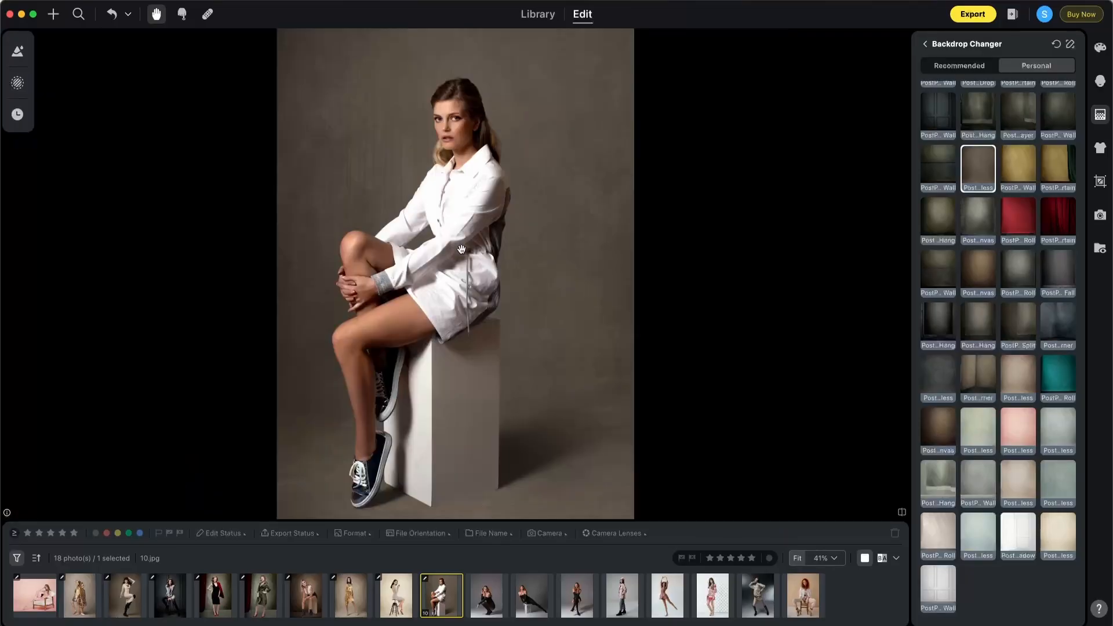
pyautogui.click(933, 279)
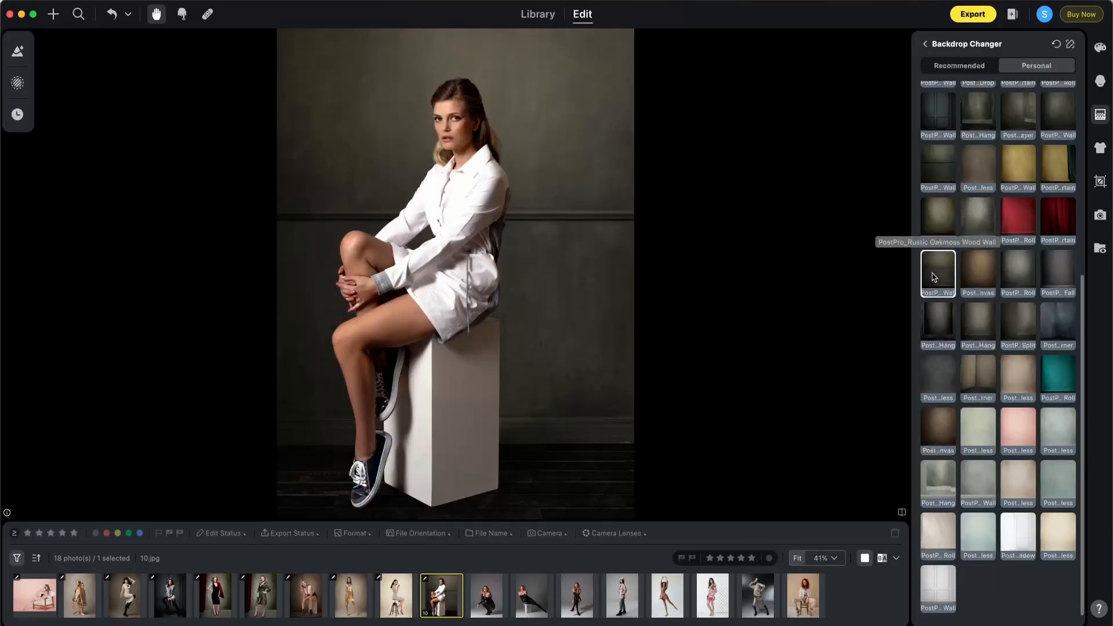
pyautogui.click(974, 325)
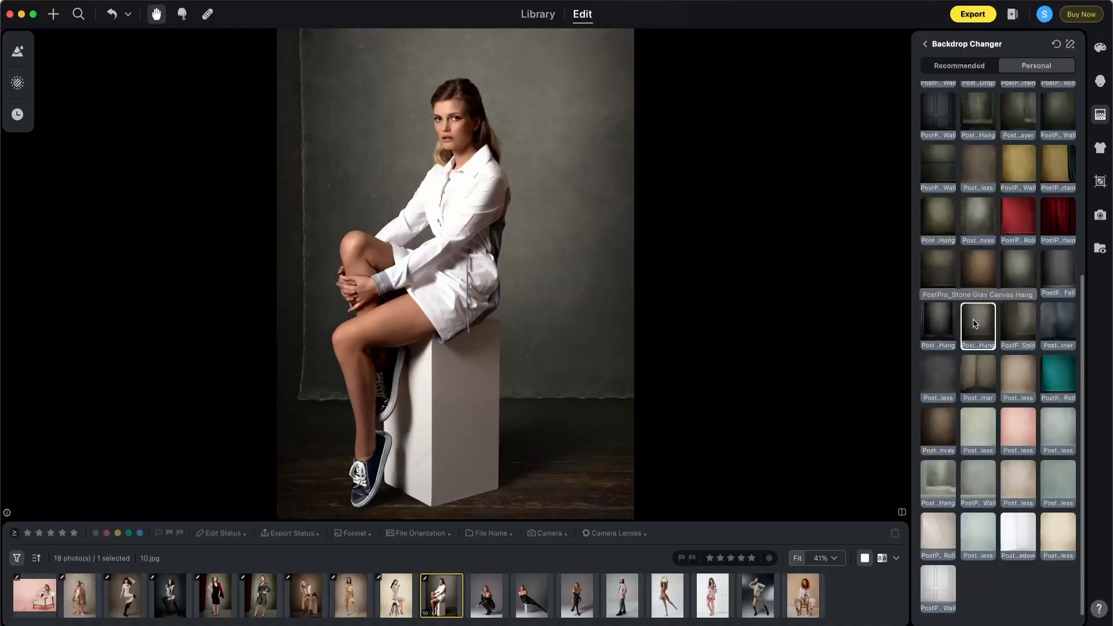
# Step: Open 11.jpg, apply the PostPro_Cloud Gray Canvas Seamless backdrop, and turn on AI Retain Shadows
pyautogui.click(487, 603)
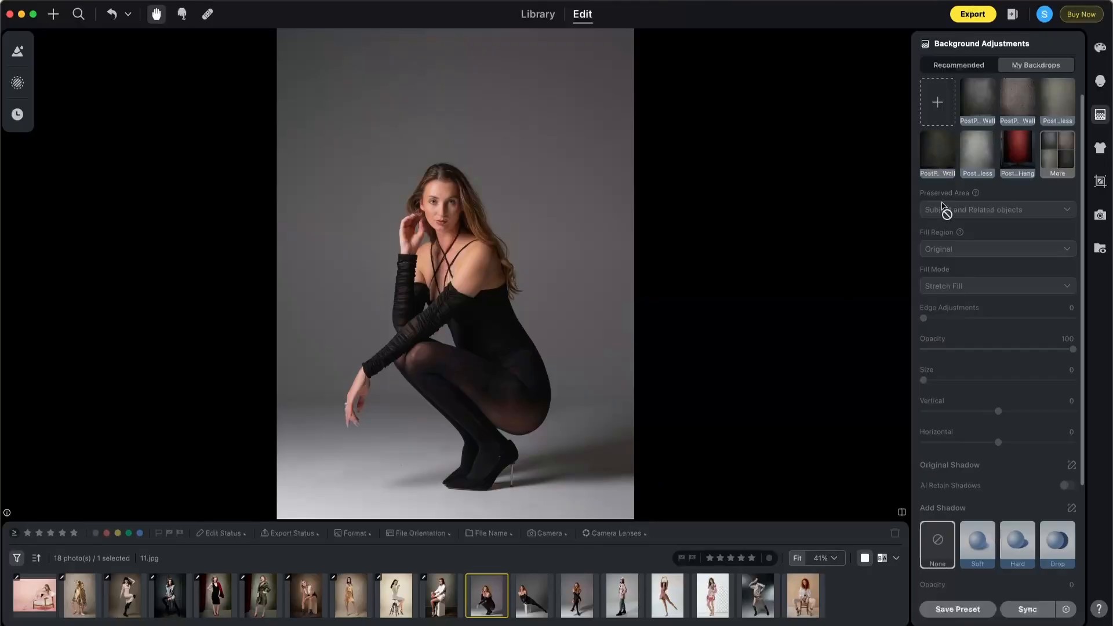
pyautogui.click(978, 155)
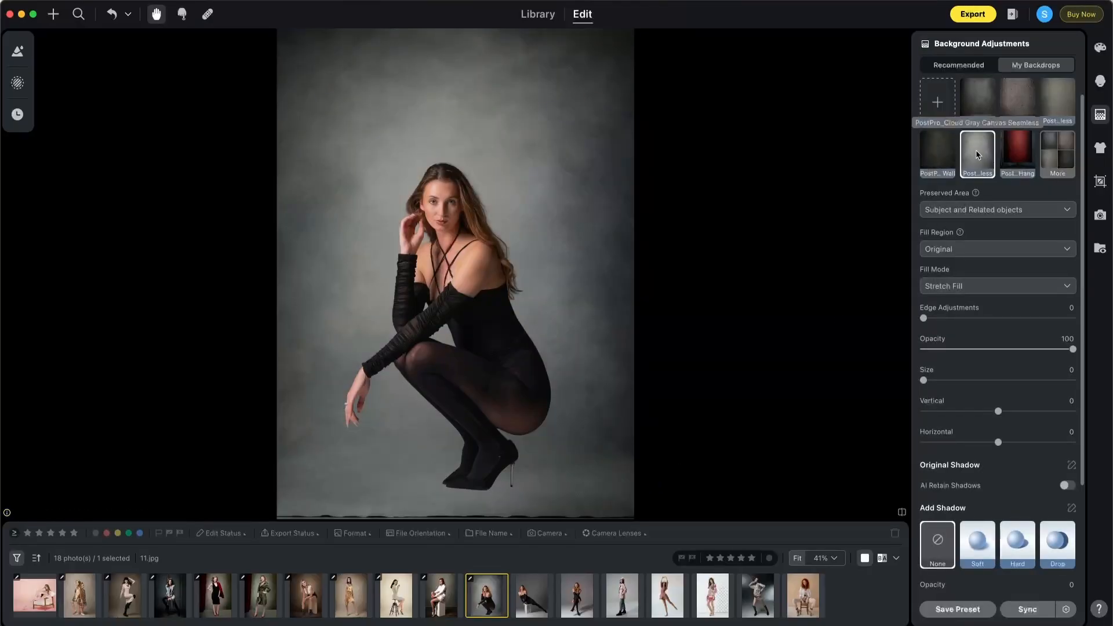
pyautogui.click(1067, 486)
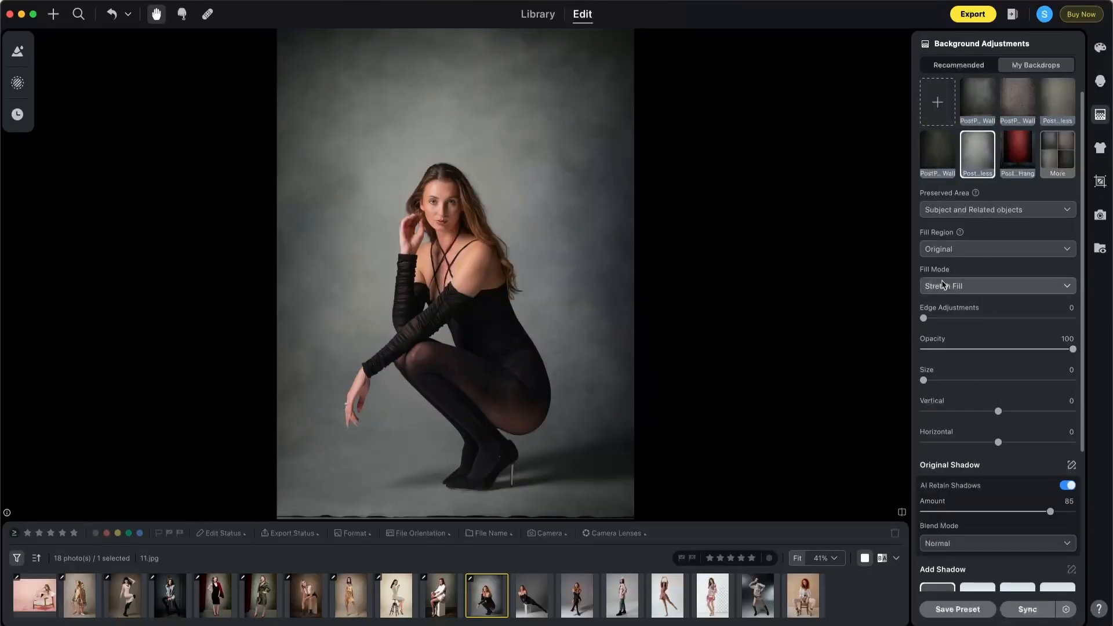
# Step: Set the backdrop of 11.jpg to Center Fill with size 22 and vertical offset -10
pyautogui.click(998, 286)
pyautogui.click(974, 320)
pyautogui.click(925, 381)
pyautogui.moveTo(925, 381); pyautogui.dragTo(957, 381)
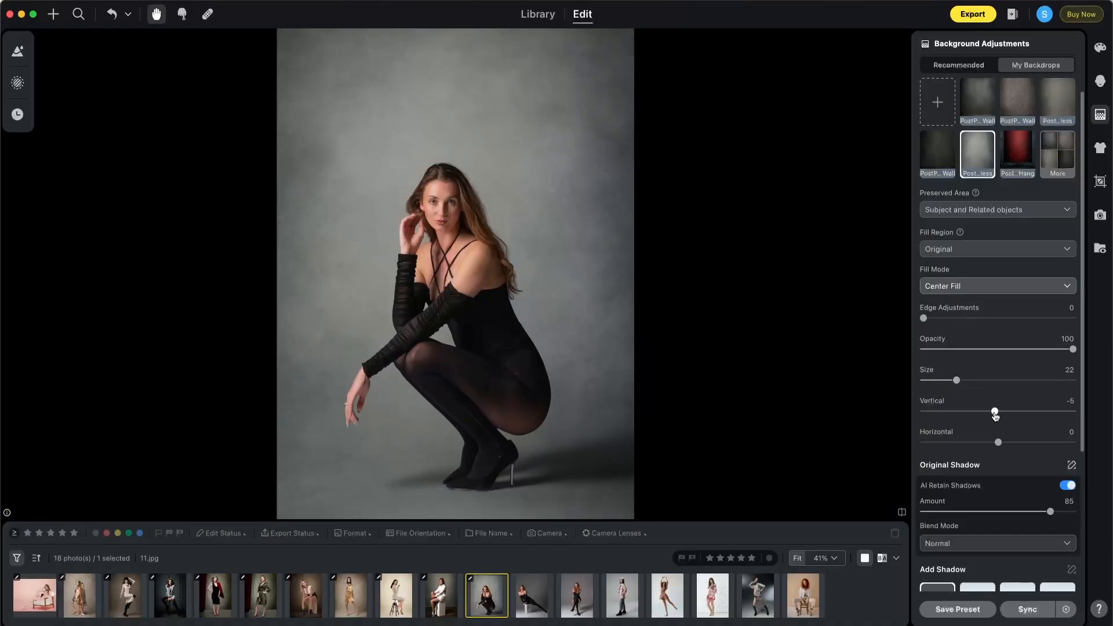
pyautogui.moveTo(998, 411); pyautogui.dragTo(991, 411)
# Step: Sync the backdrop settings of 11.jpg to the two photos that follow it
pyautogui.keyDown('super'); pyautogui.click(531, 601); pyautogui.keyUp('super')
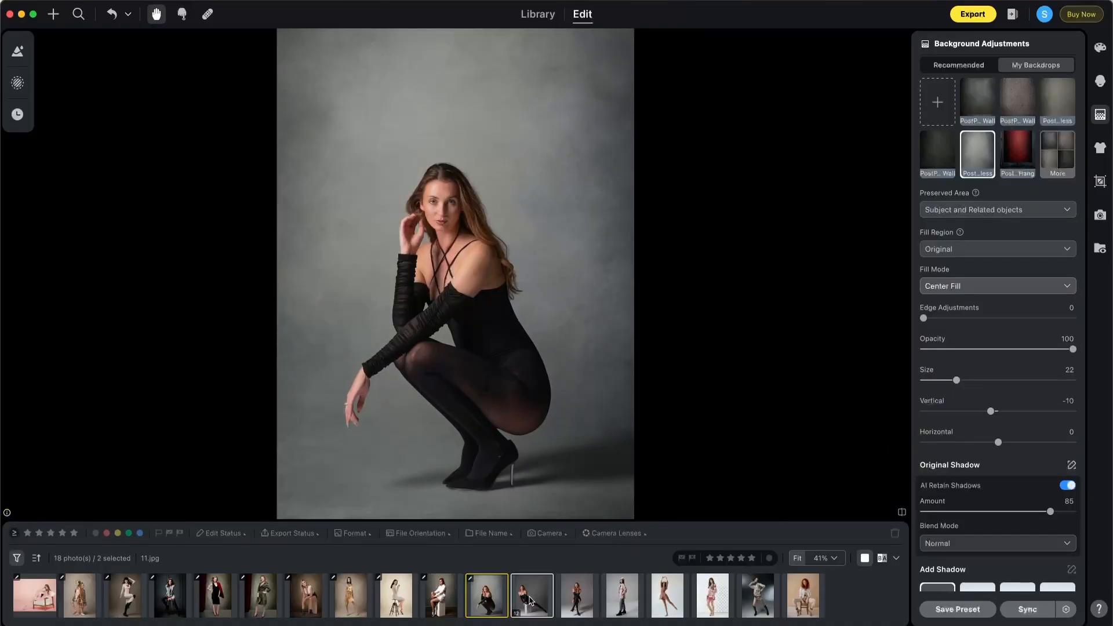
pyautogui.keyDown('super'); pyautogui.click(578, 603); pyautogui.keyUp('super')
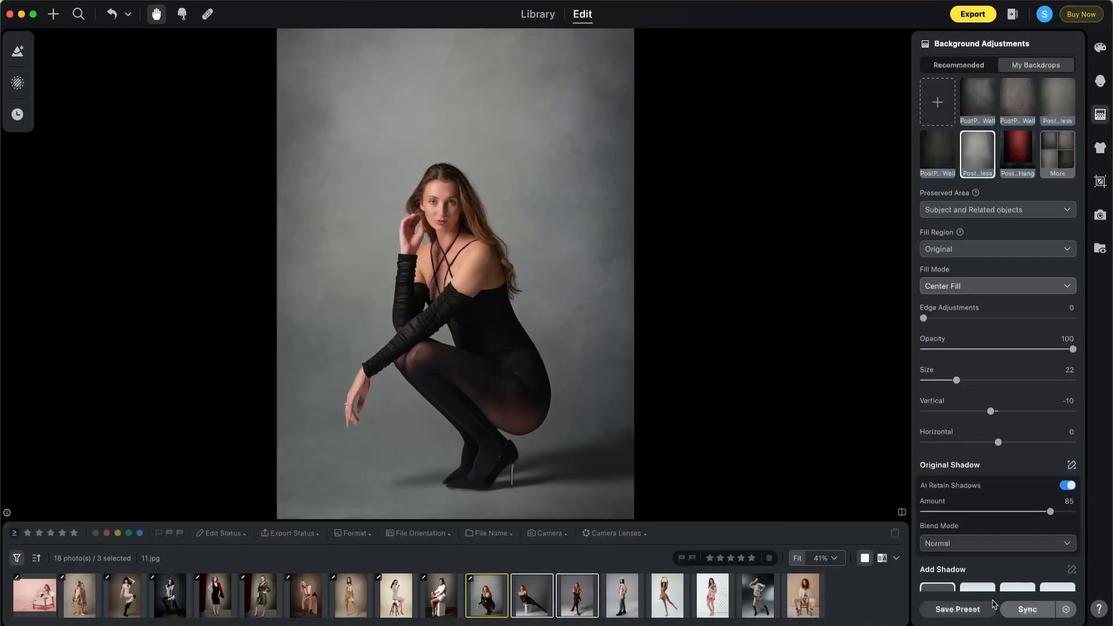
pyautogui.click(1027, 609)
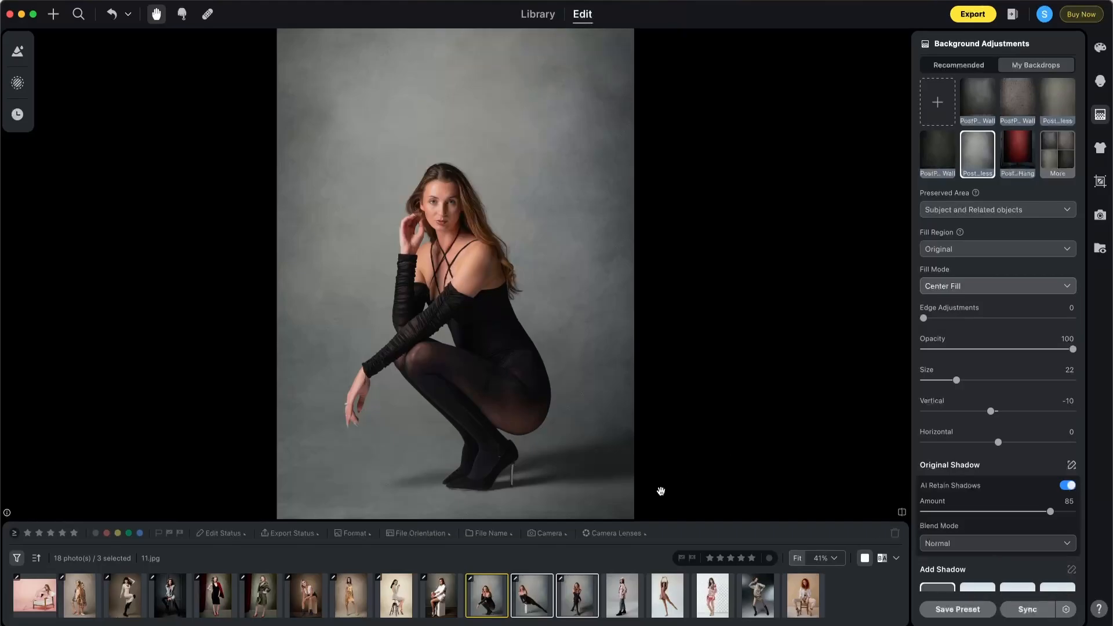
# Step: Review the synced backdrop and shadows on 12.jpg and 13.jpg
pyautogui.click(530, 598)
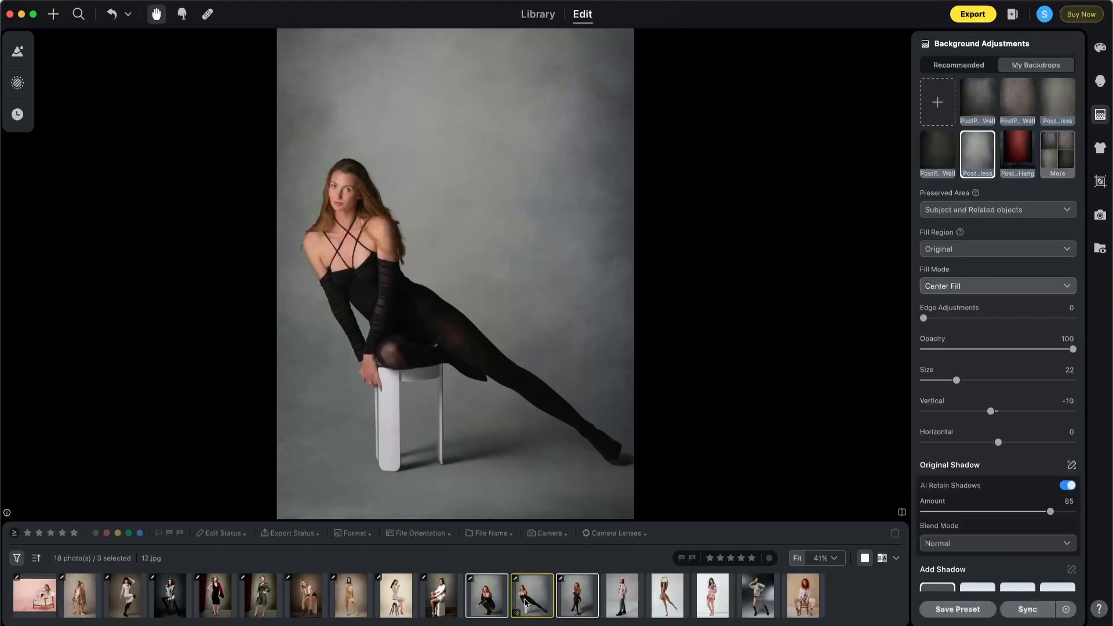
pyautogui.click(579, 603)
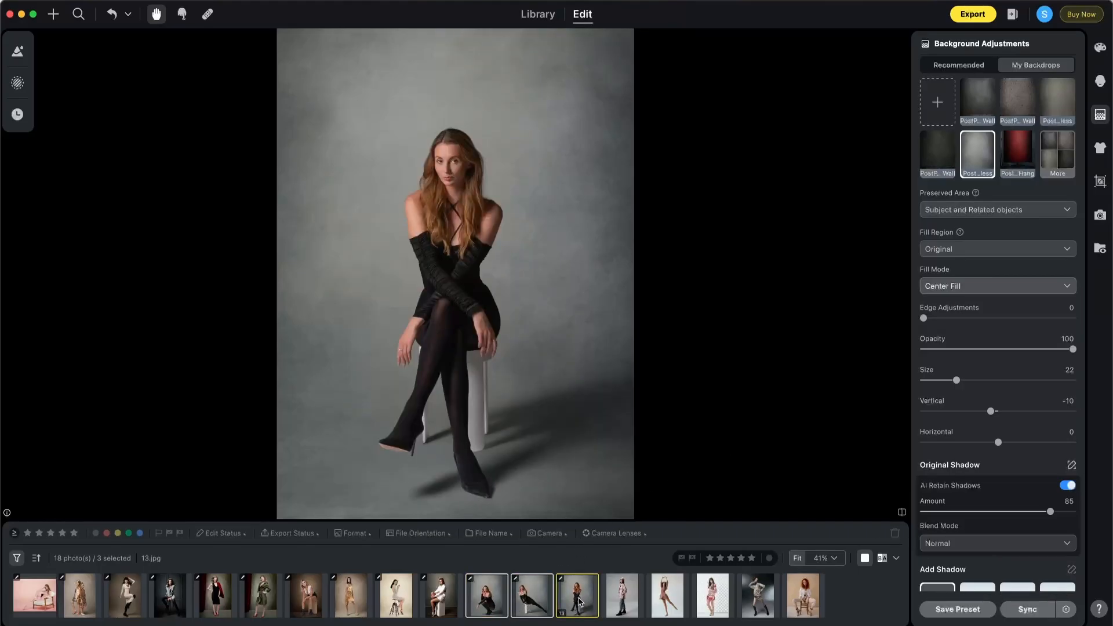
pyautogui.moveTo(957, 380); pyautogui.dragTo(989, 411)
# Step: Open 14.jpg, apply the PostPro_Teal Paper Roll backdrop, and turn on AI Retain Shadows
pyautogui.click(626, 589)
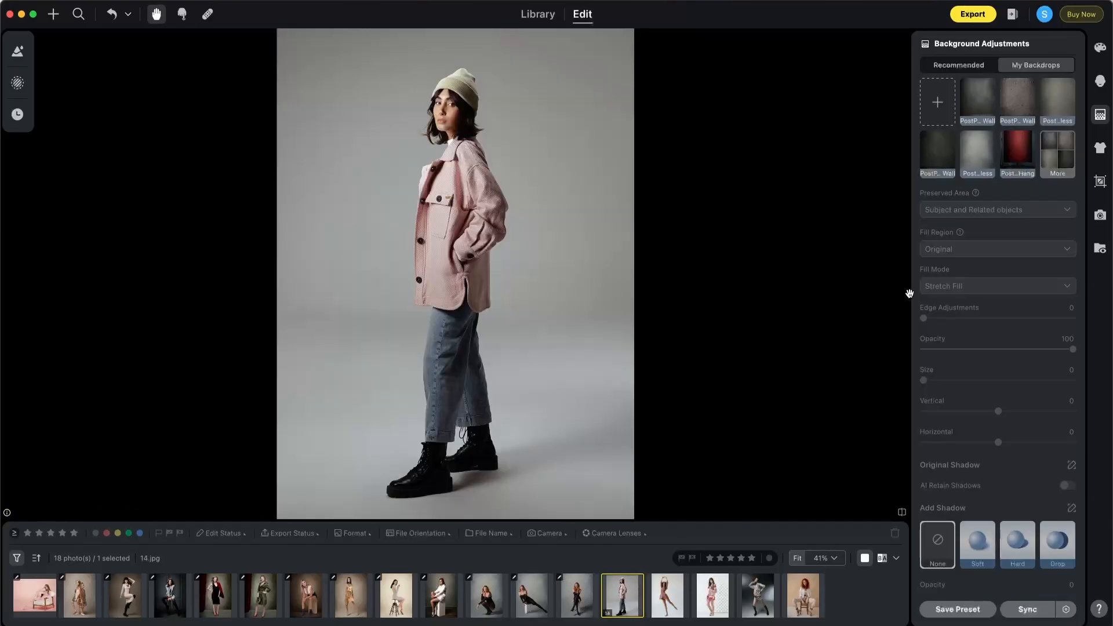
pyautogui.click(1051, 153)
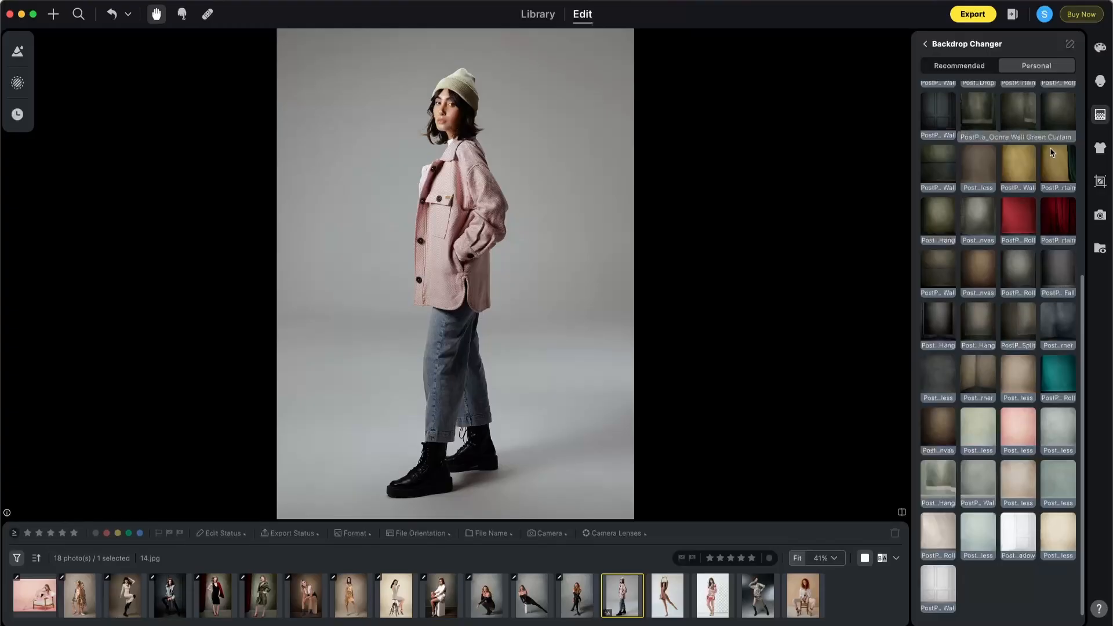
pyautogui.click(1018, 226)
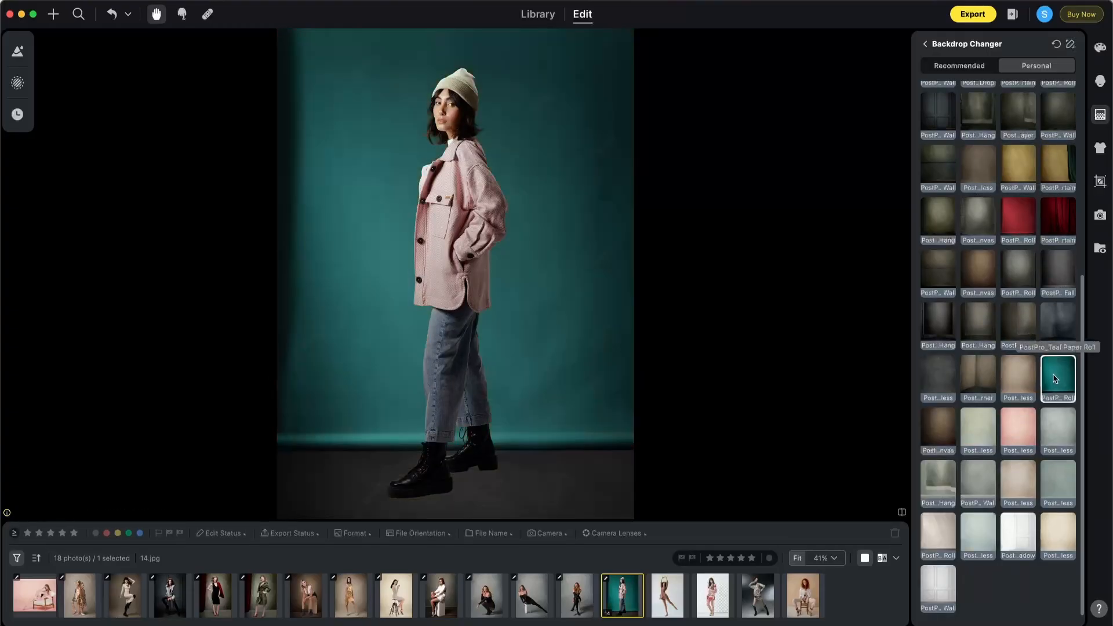
pyautogui.click(945, 46)
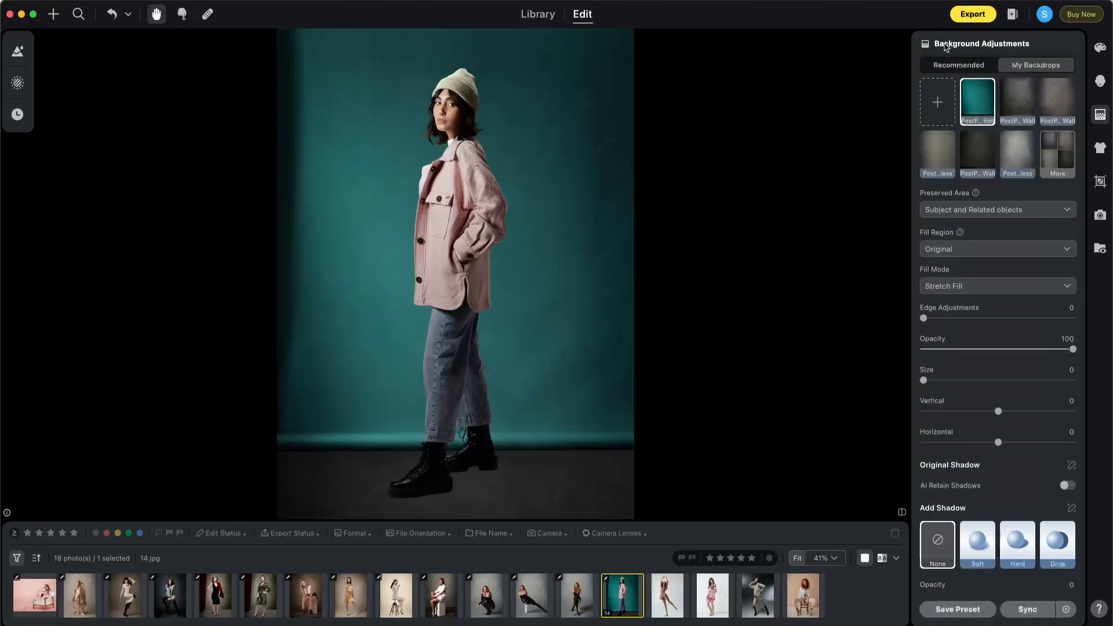
pyautogui.click(1067, 486)
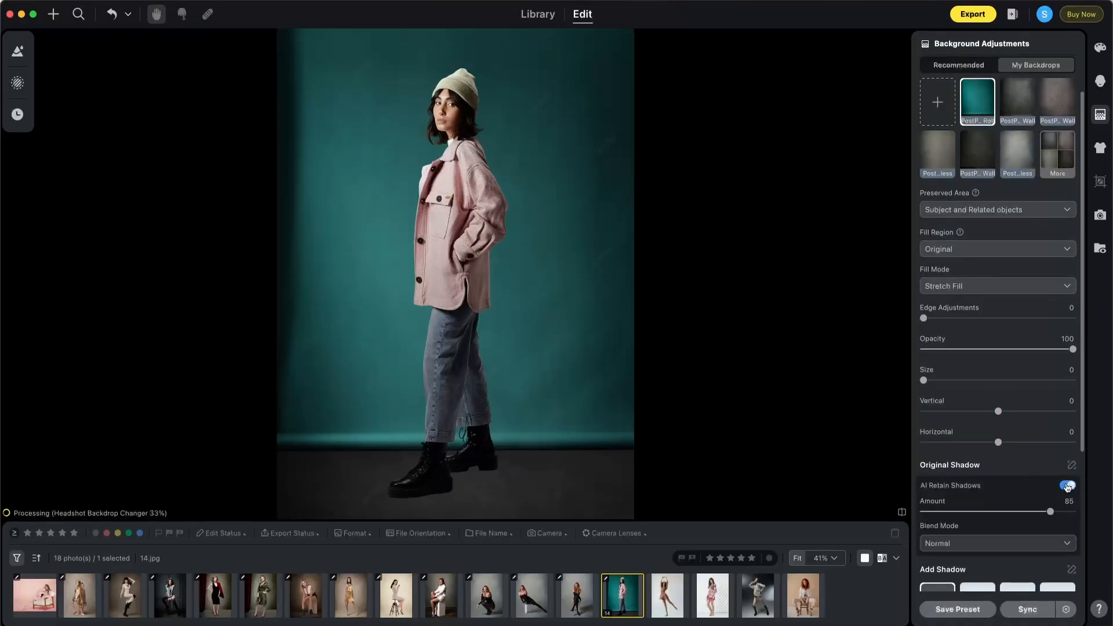
# Step: Switch 14.jpg to the olive-gray seamless canvas from the recent backdrops and inspect the subject's edges up close
pyautogui.click(935, 150)
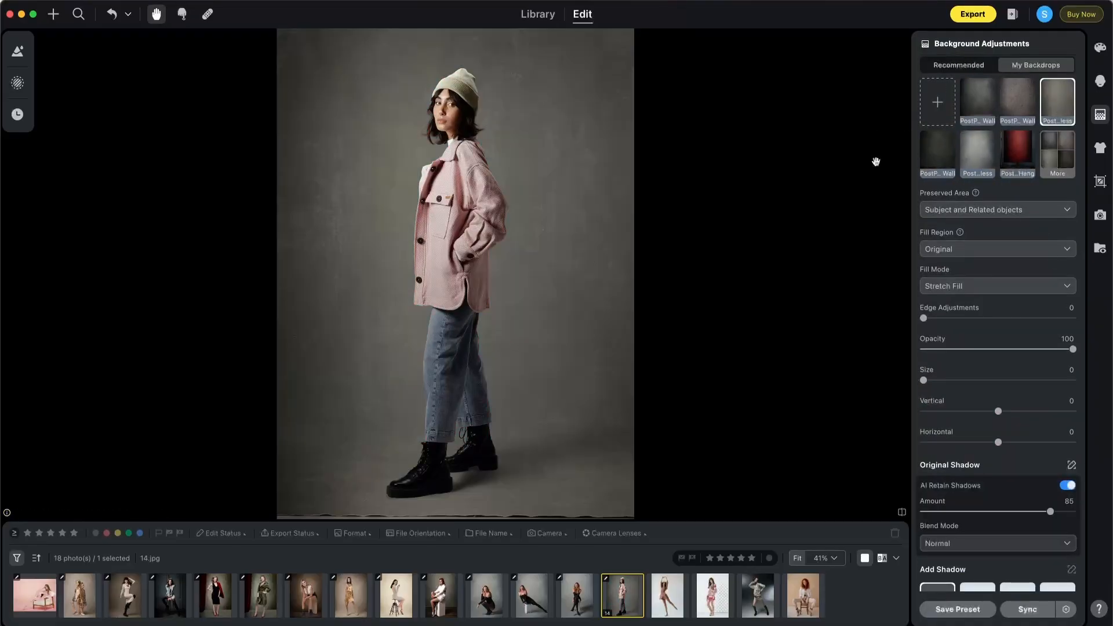
pyautogui.press('space')
pyautogui.moveTo(526, 63); pyautogui.dragTo(638, 284)
pyautogui.moveTo(611, 425); pyautogui.dragTo(605, 157)
pyautogui.moveTo(601, 408)
pyautogui.mouseDown()
pyautogui.moveTo(596, 188)
pyautogui.moveTo(564, 388)
pyautogui.mouseUp()
pyautogui.moveTo(572, 147); pyautogui.dragTo(619, 438)
pyautogui.moveTo(611, 184); pyautogui.dragTo(615, 390)
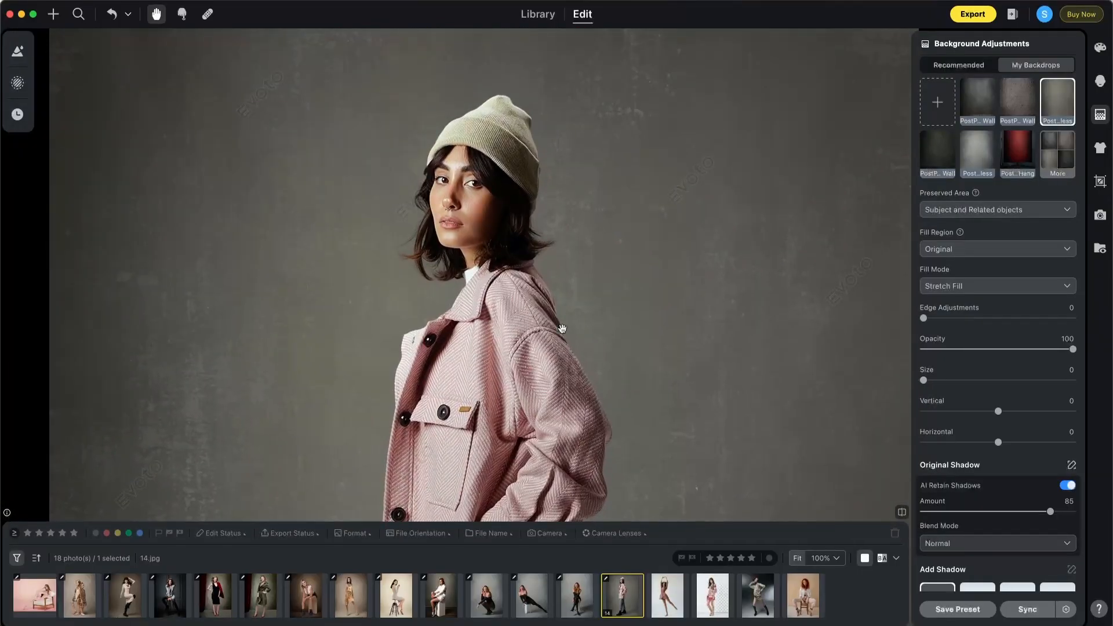
pyautogui.press('space')
# Step: Try brown, gray, dark hanging and PostPro_Tan Canvas Corner backdrops on 14.jpg, and apply the beige seamless canvas
pyautogui.click(1056, 157)
pyautogui.click(976, 276)
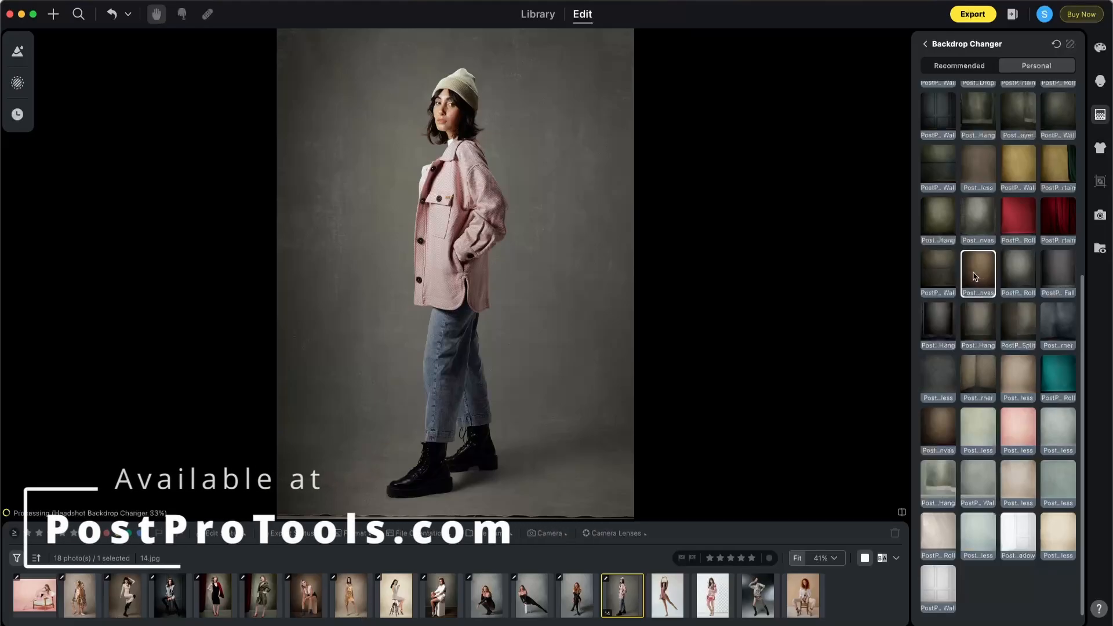
pyautogui.click(1017, 275)
pyautogui.click(1052, 277)
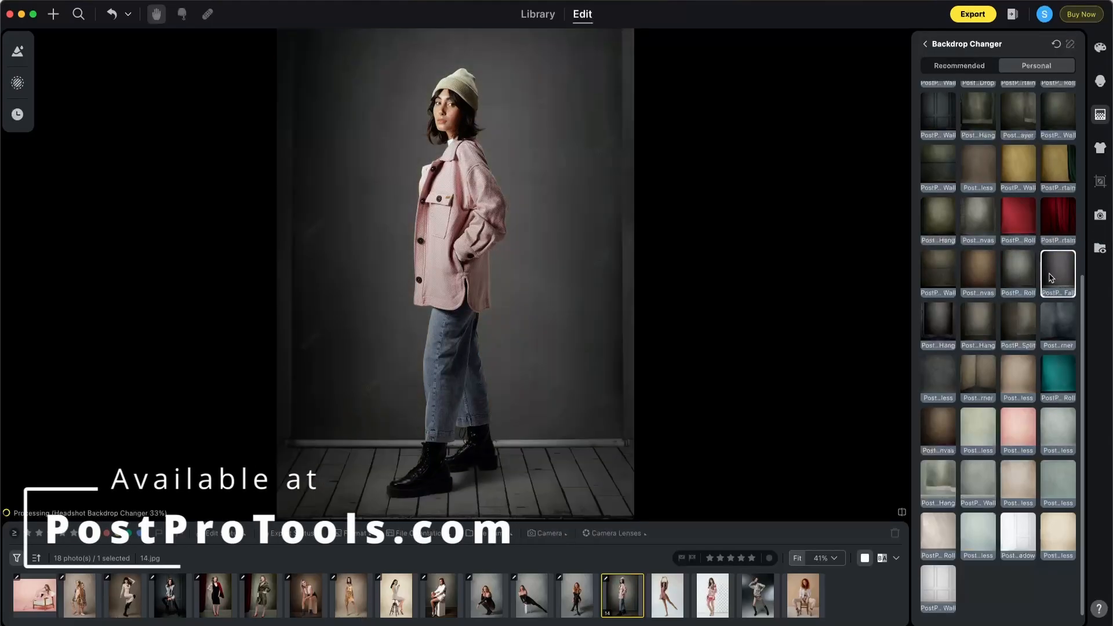
pyautogui.click(937, 323)
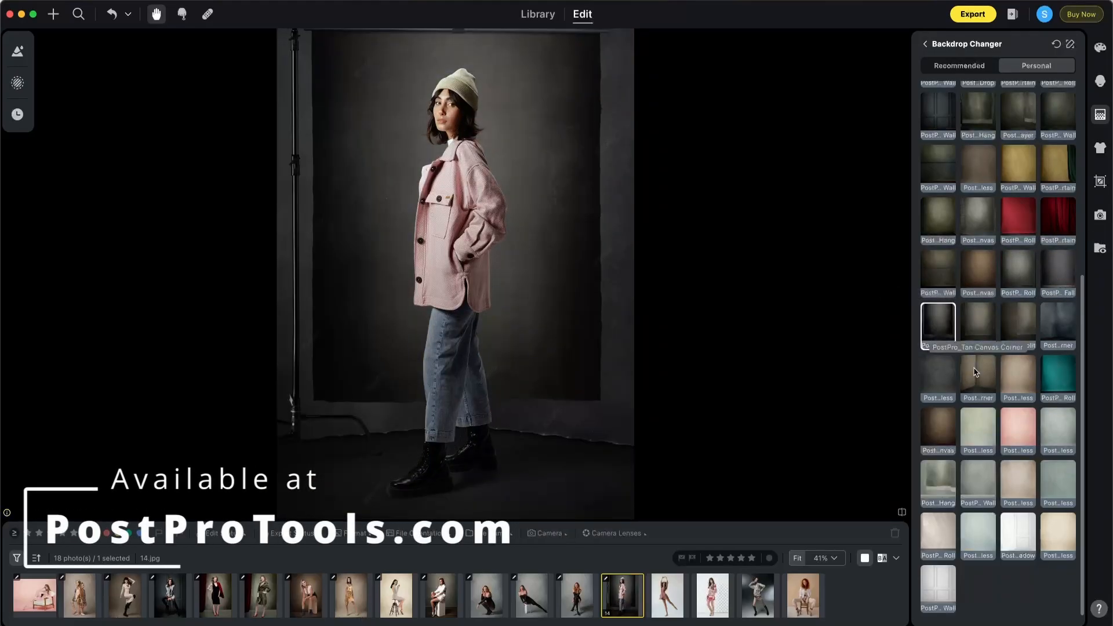
pyautogui.click(976, 373)
pyautogui.click(1009, 377)
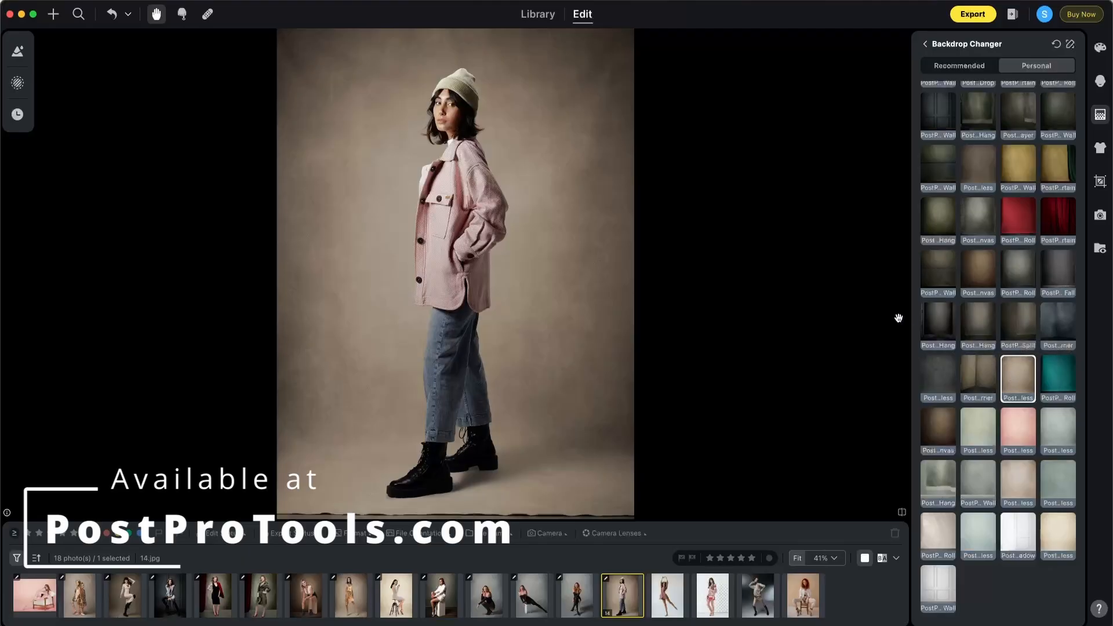
# Step: Open 15.jpg, apply the PostPro_Aqua Mist Canvas Seamless backdrop, and turn on AI Retain Shadows with amount 100
pyautogui.click(667, 596)
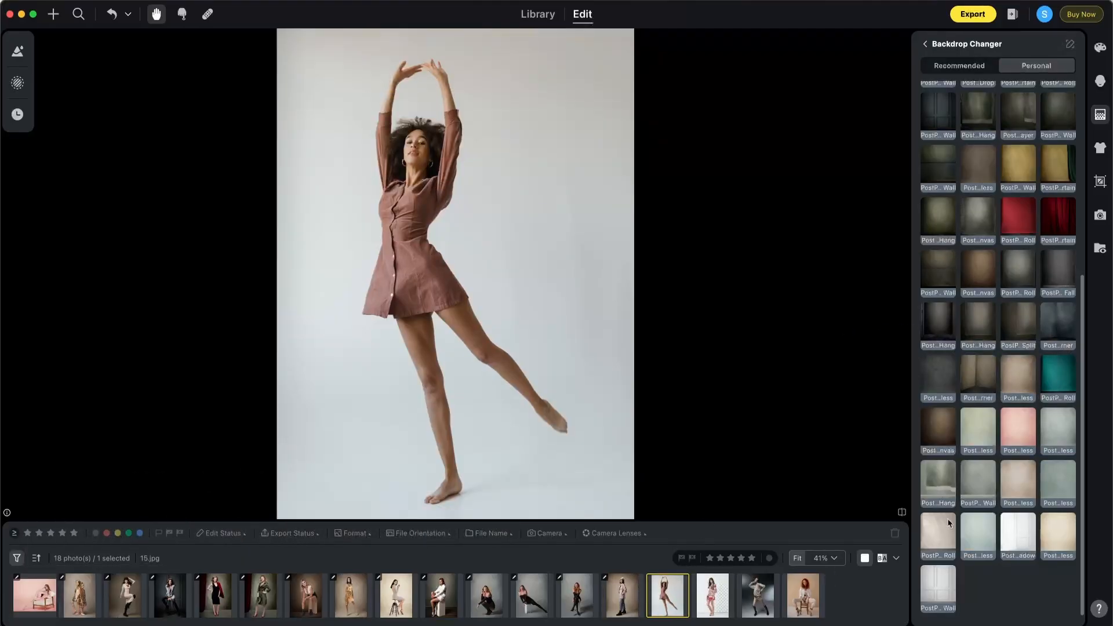
pyautogui.click(1056, 481)
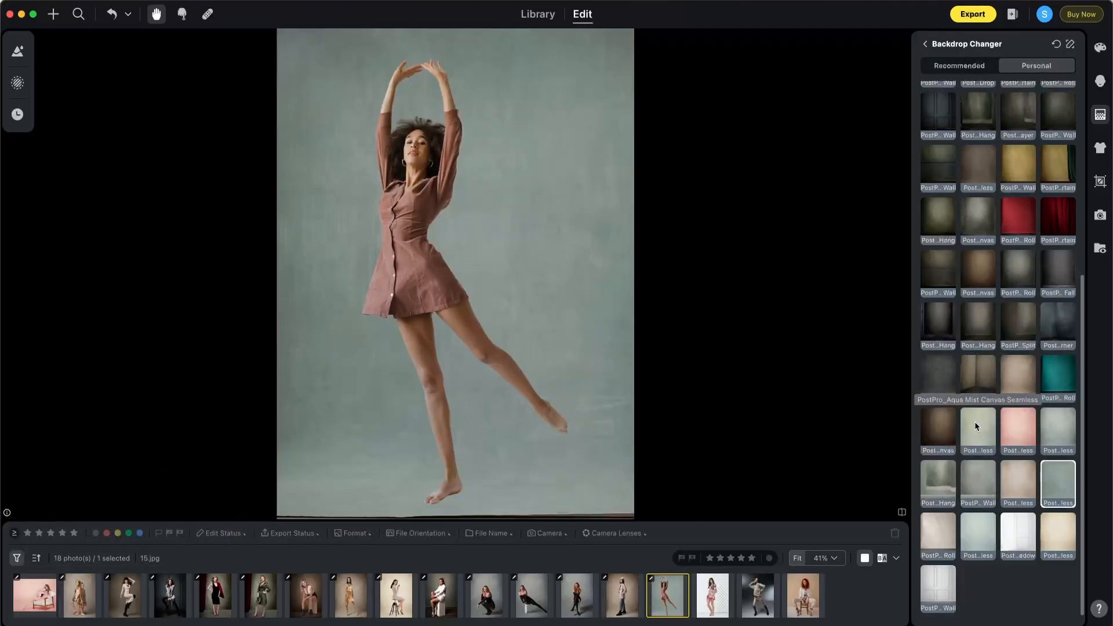
pyautogui.click(975, 422)
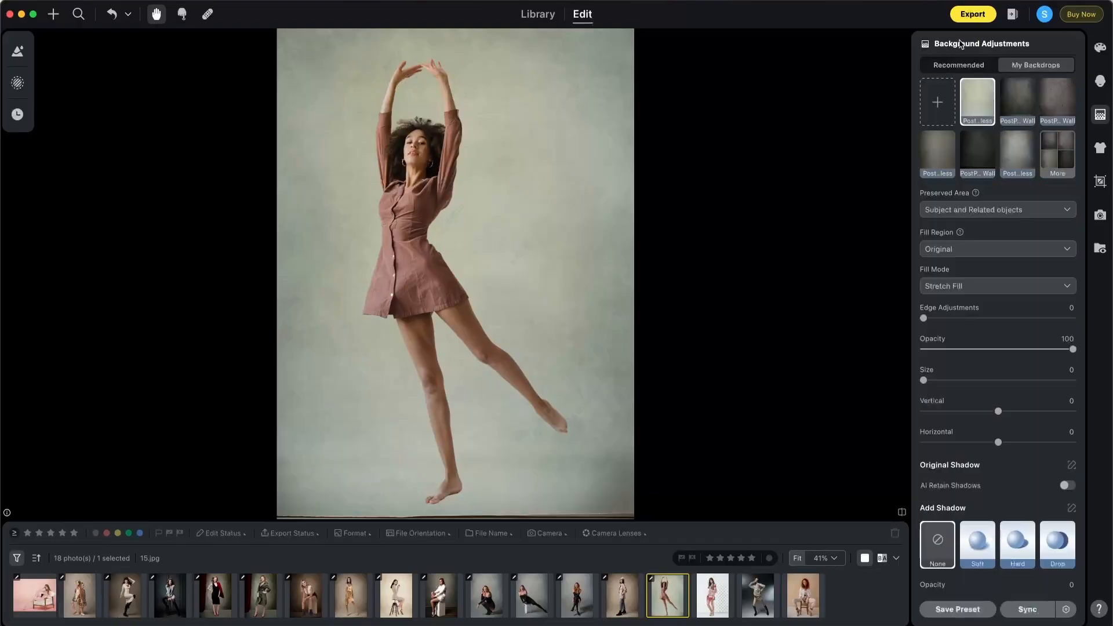
pyautogui.click(1067, 485)
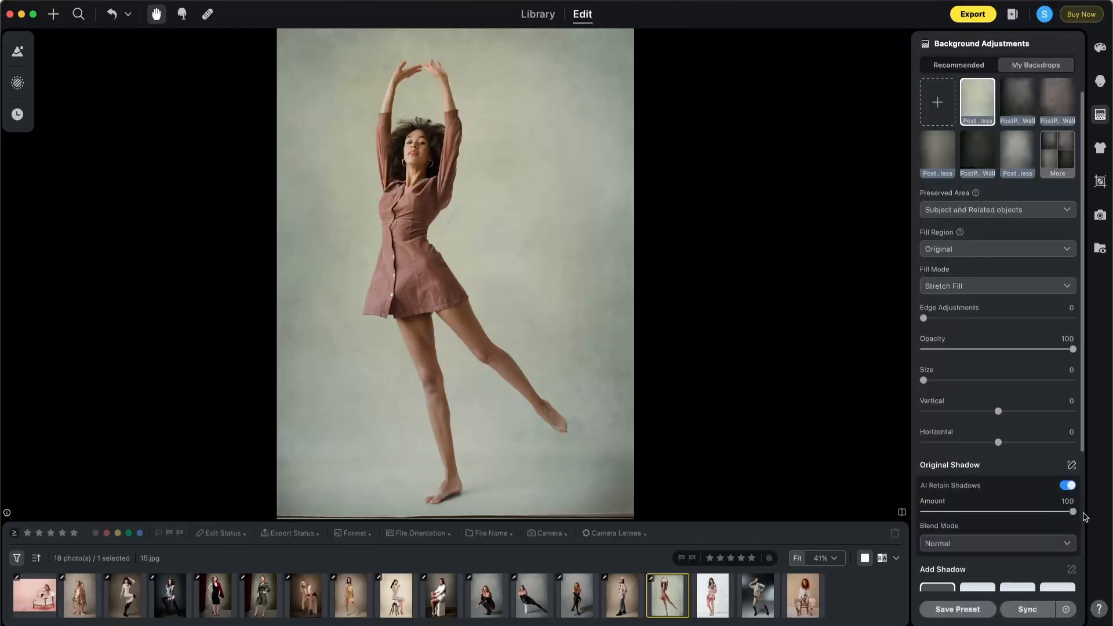
# Step: Set the backdrop of 15.jpg to Center Fill, size 20, vertical -9 and horizontal about 16, and switch to the pale blue-green seamless canvas
pyautogui.click(997, 285)
pyautogui.click(951, 301)
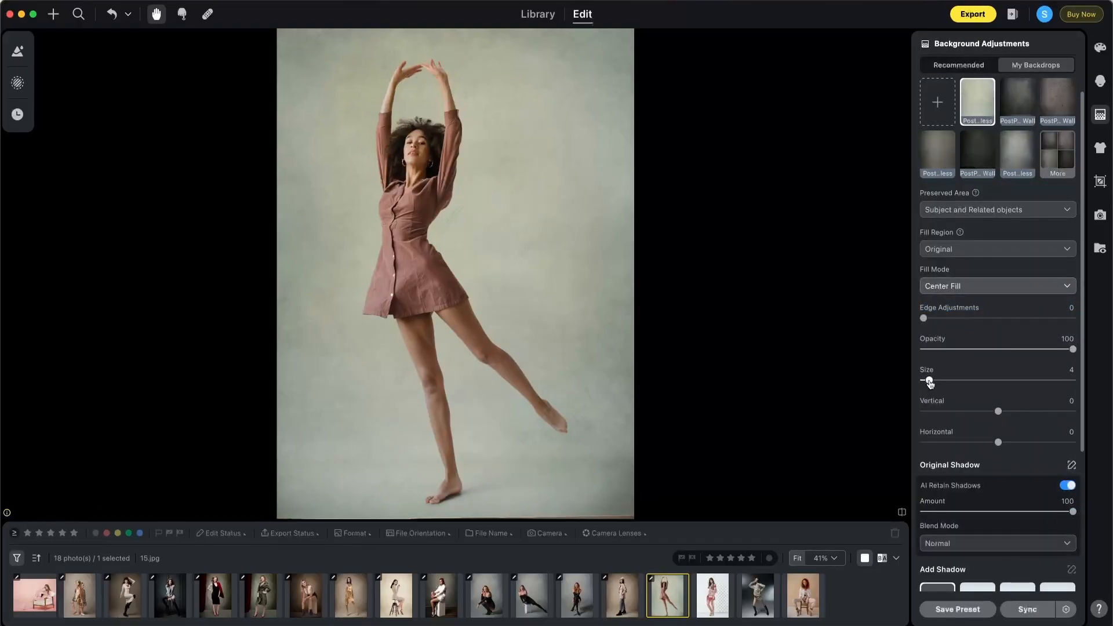
pyautogui.moveTo(998, 411); pyautogui.dragTo(1007, 443)
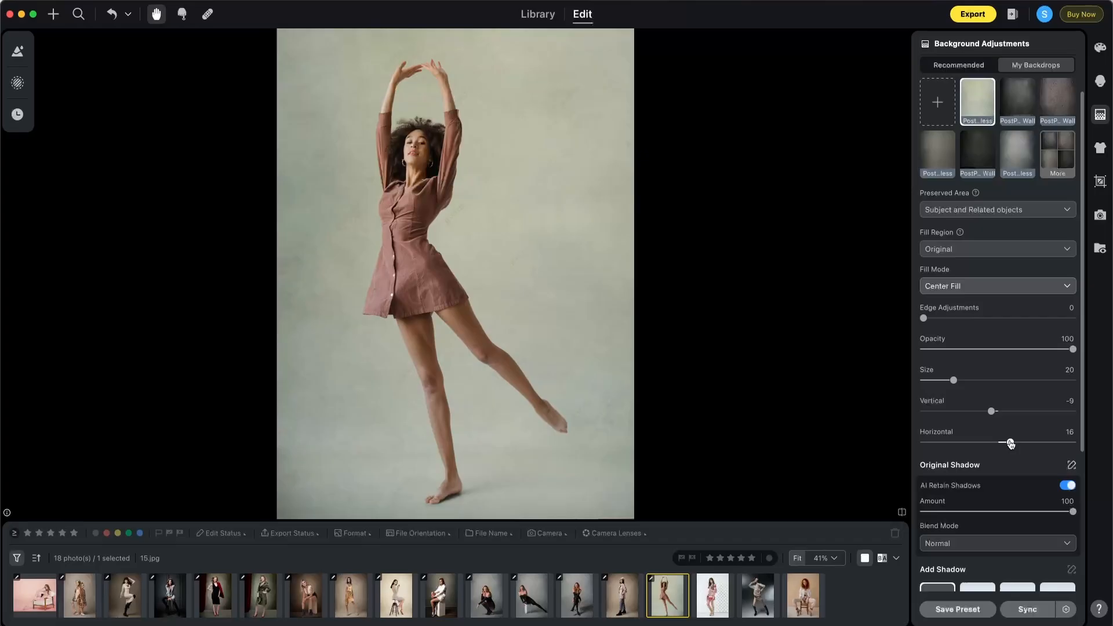
pyautogui.click(1058, 152)
pyautogui.click(978, 537)
# Step: Open 16.jpg, apply the red curtain backdrop, and turn on AI Retain Shadows with amount 100
pyautogui.click(712, 597)
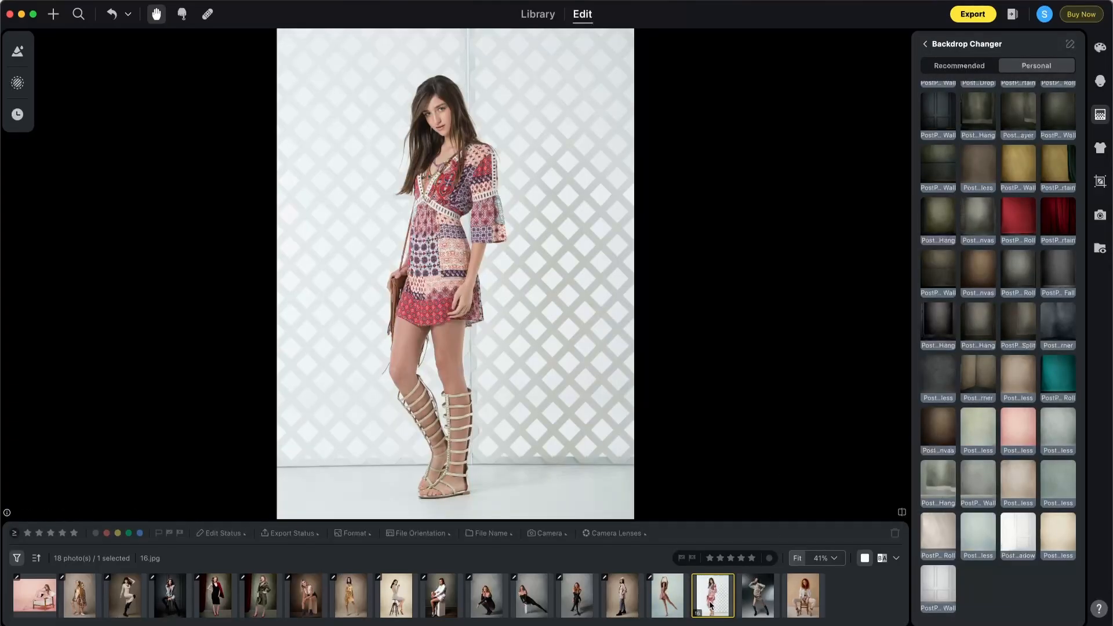
pyautogui.click(1065, 222)
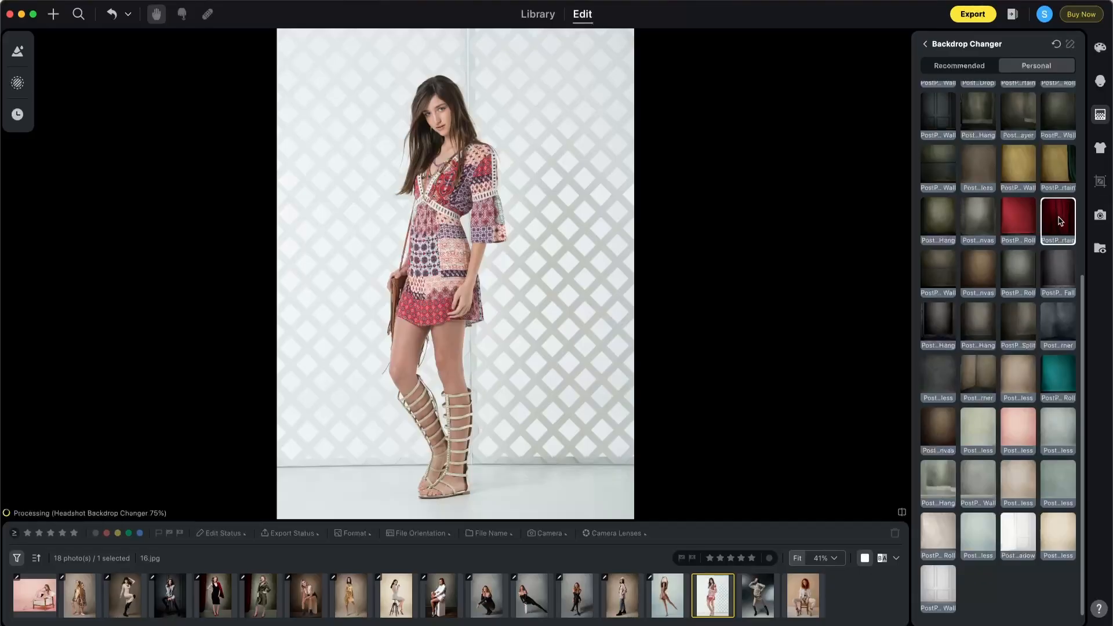
pyautogui.click(926, 45)
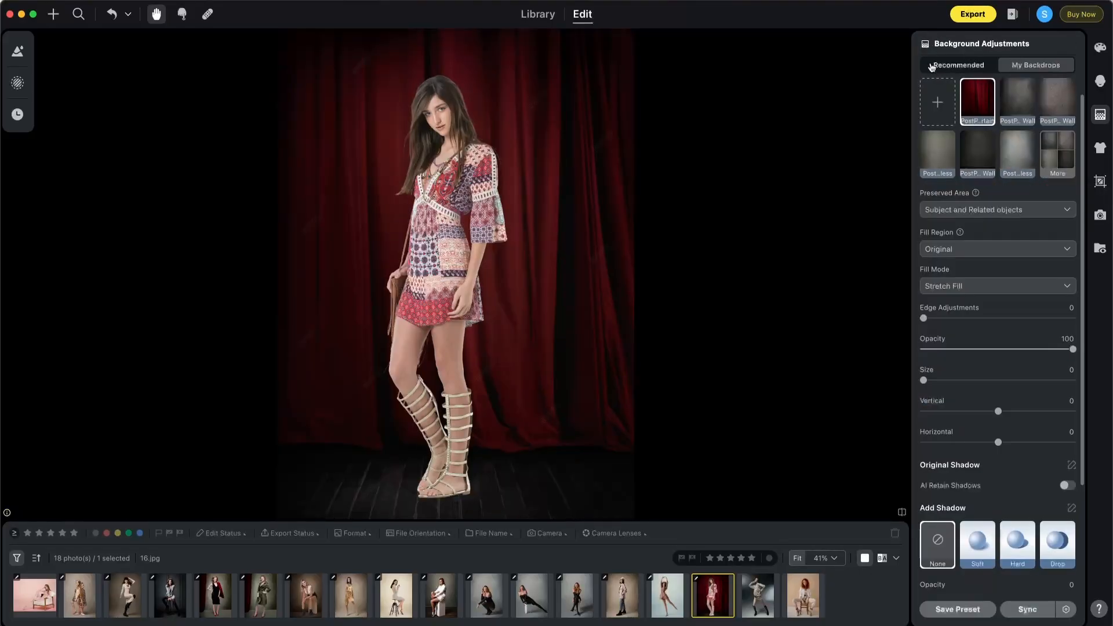
pyautogui.click(1062, 488)
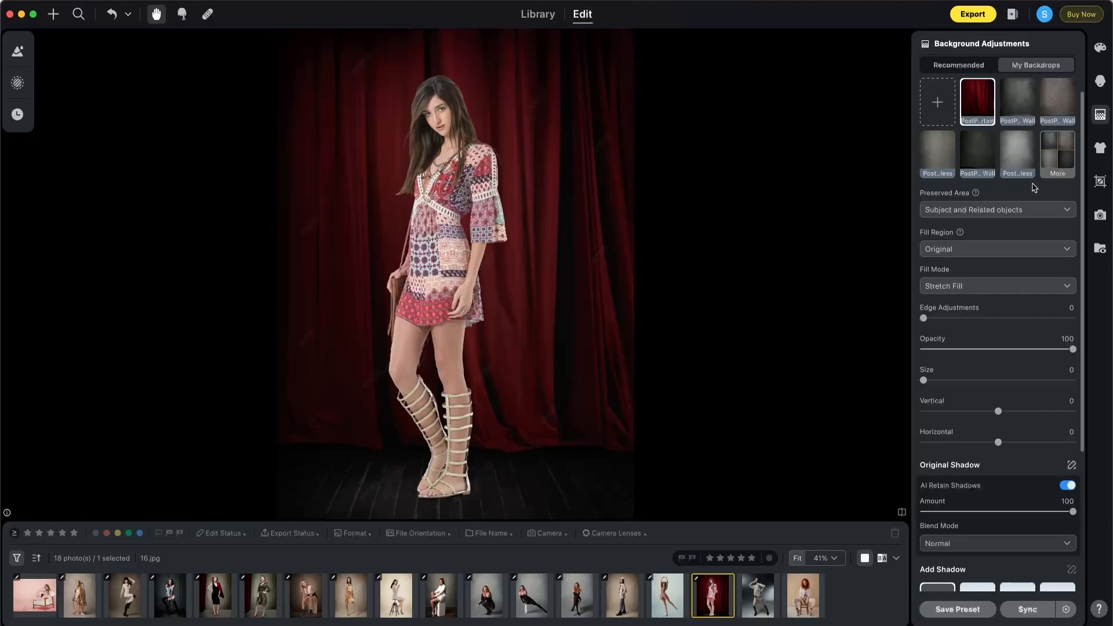
# Step: Try gray, pink and other light backdrops on 16.jpg, apply the white paneled wall with the window shadow, and check its details
pyautogui.click(1016, 149)
pyautogui.click(1047, 160)
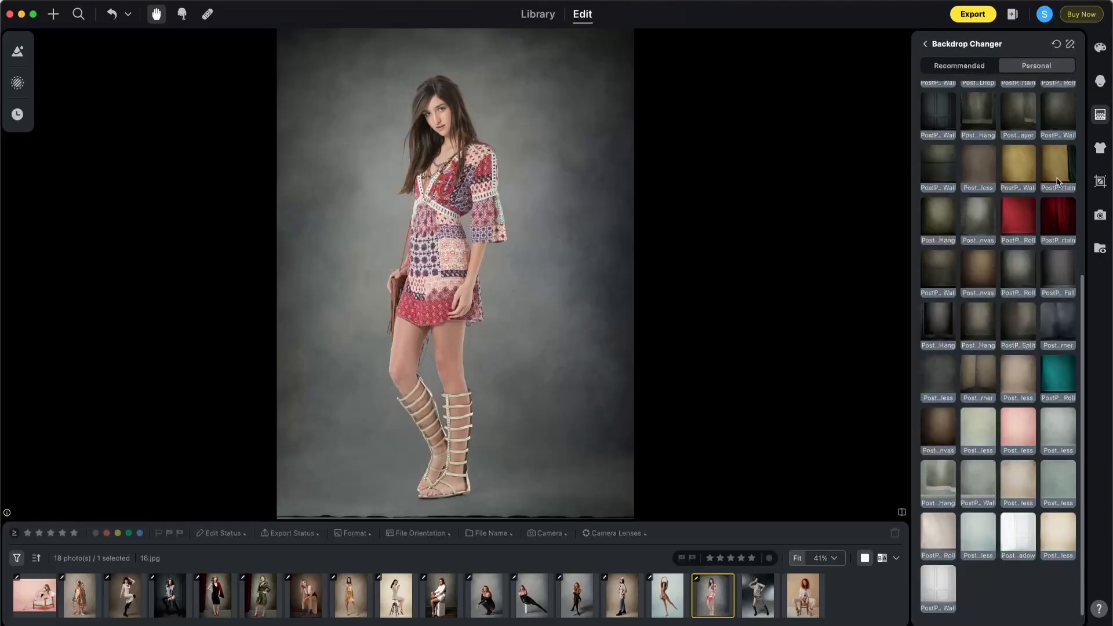
pyautogui.click(1018, 432)
pyautogui.click(1056, 427)
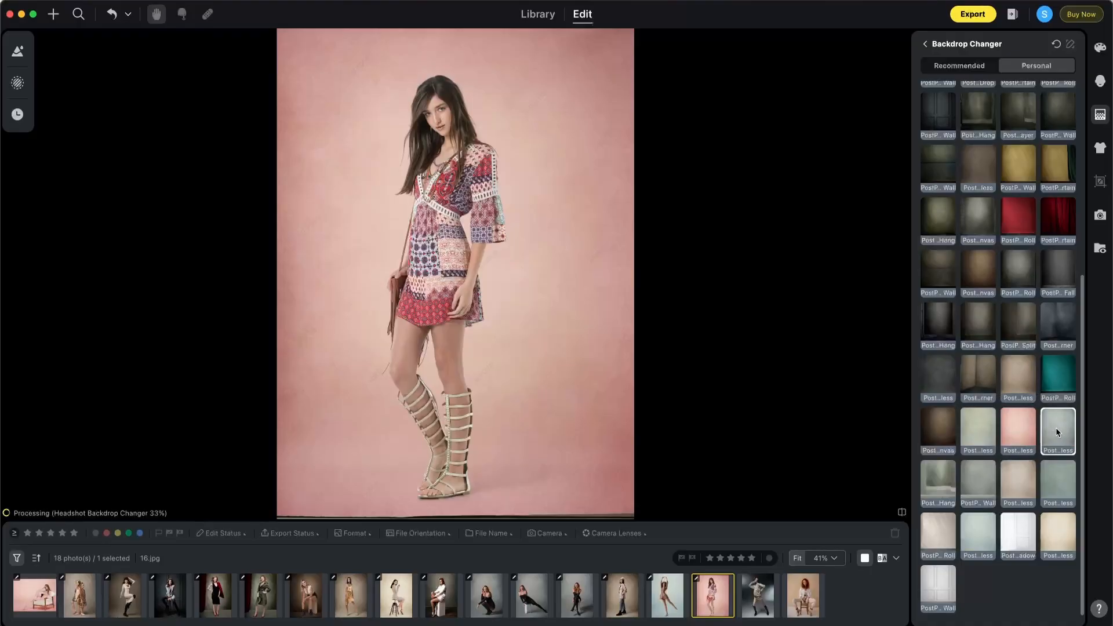
pyautogui.click(978, 483)
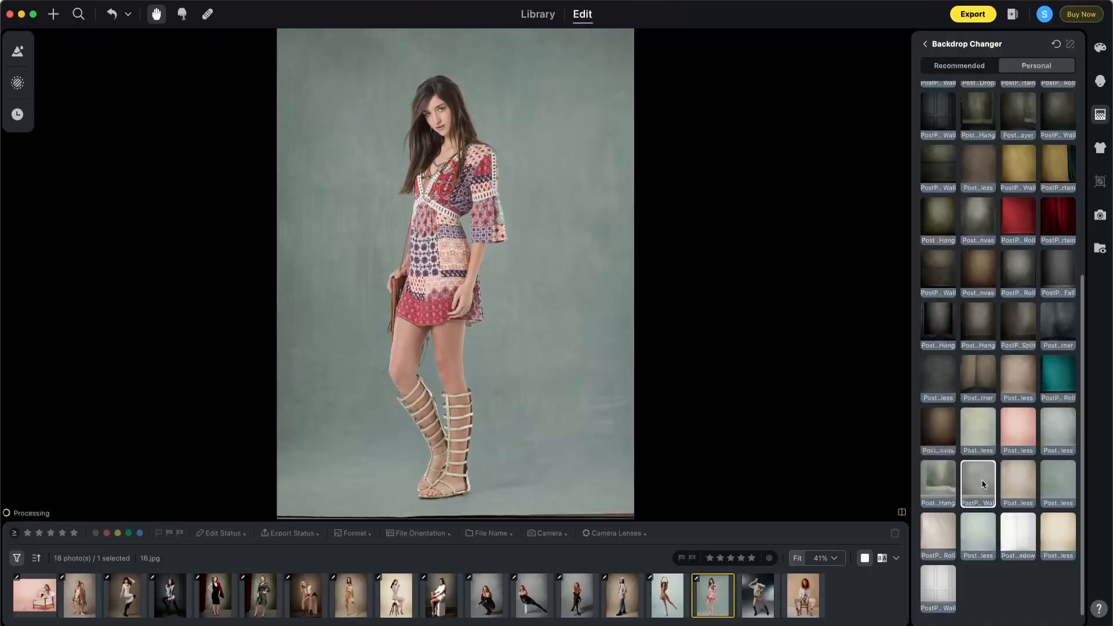
pyautogui.click(933, 537)
pyautogui.click(1019, 531)
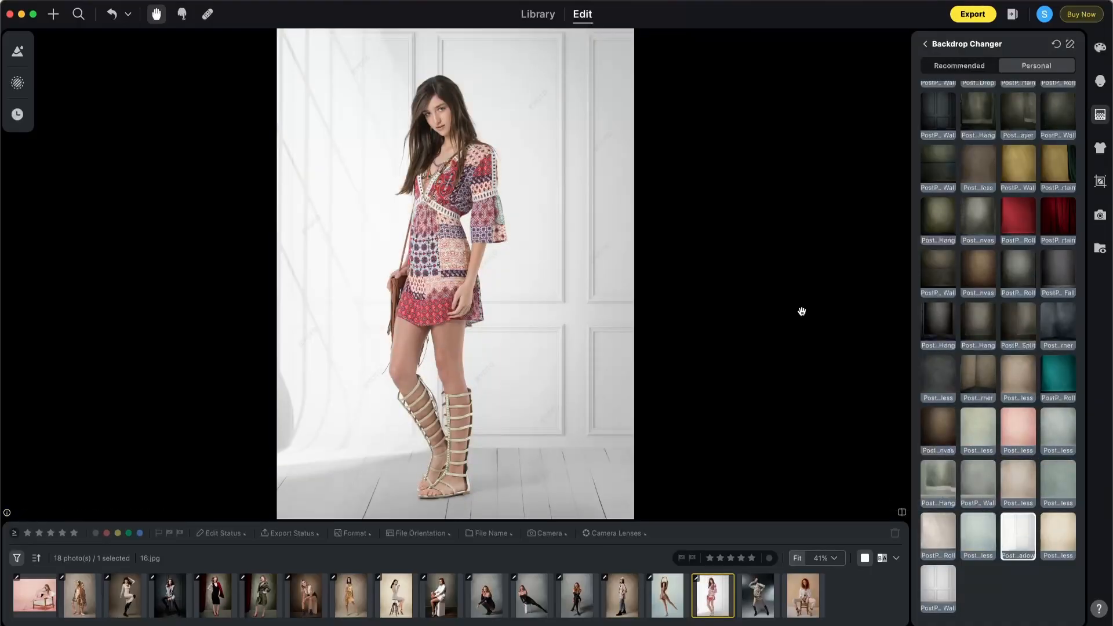
pyautogui.click(555, 328)
pyautogui.moveTo(494, 145); pyautogui.dragTo(620, 204)
pyautogui.moveTo(609, 288); pyautogui.dragTo(603, 445)
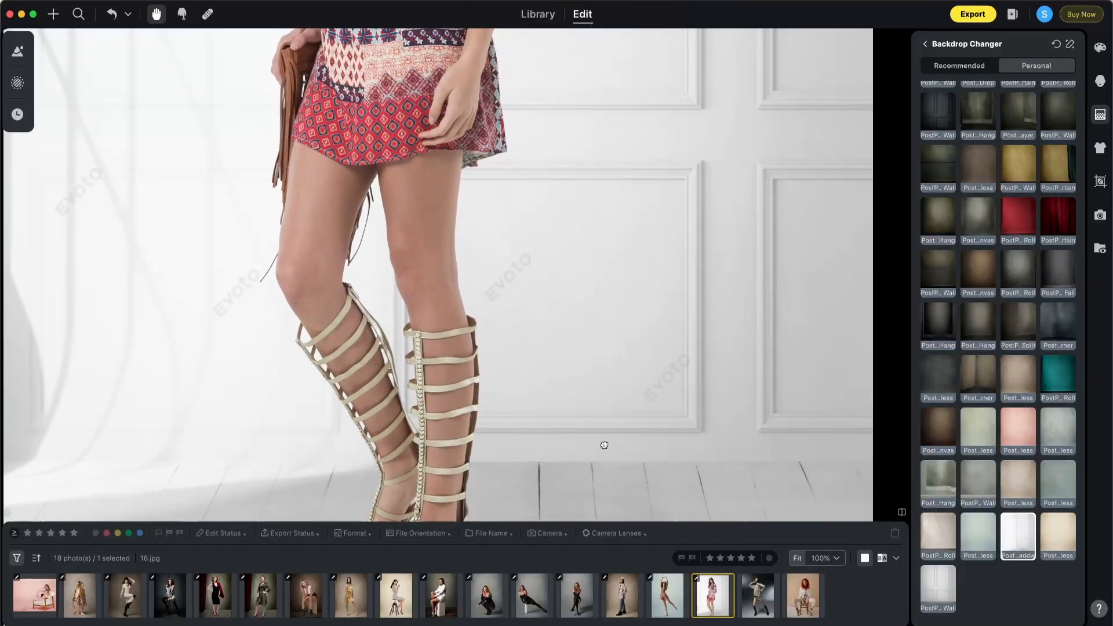
pyautogui.click(612, 408)
# Step: Open 17.jpg, apply the gray canvas backdrop against the brick wall, and turn on AI Retain Shadows with amount 100
pyautogui.click(760, 603)
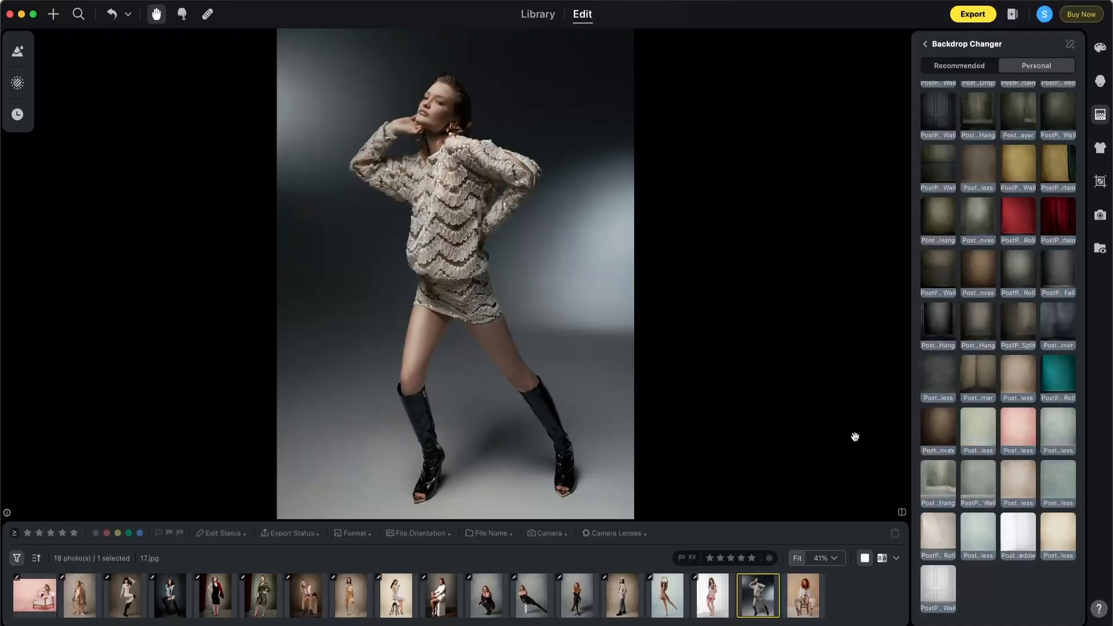
pyautogui.click(975, 217)
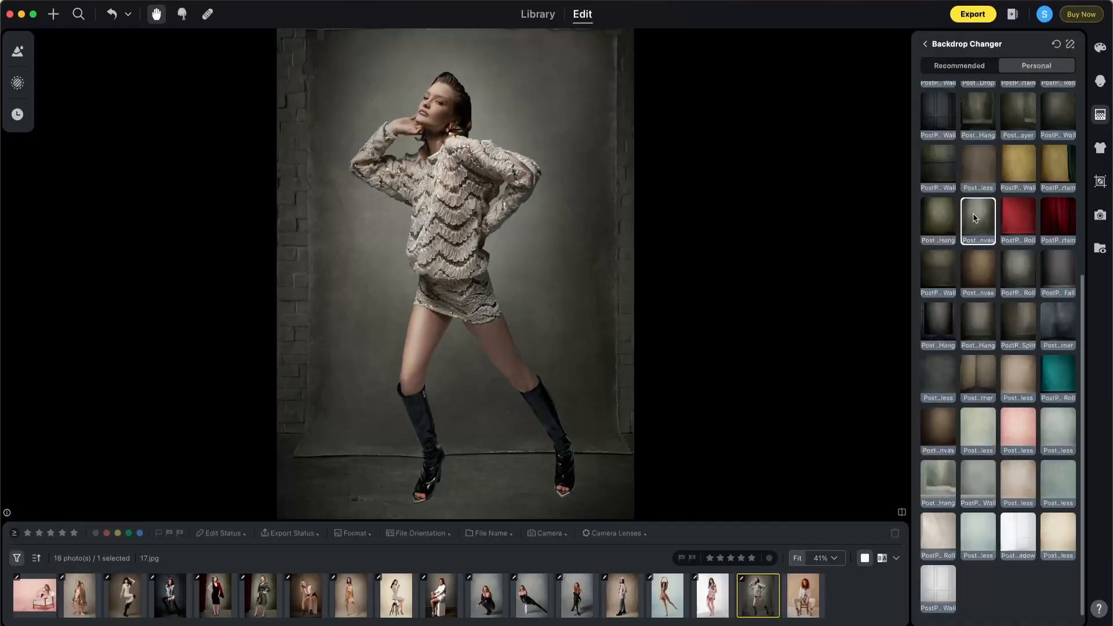
pyautogui.click(926, 45)
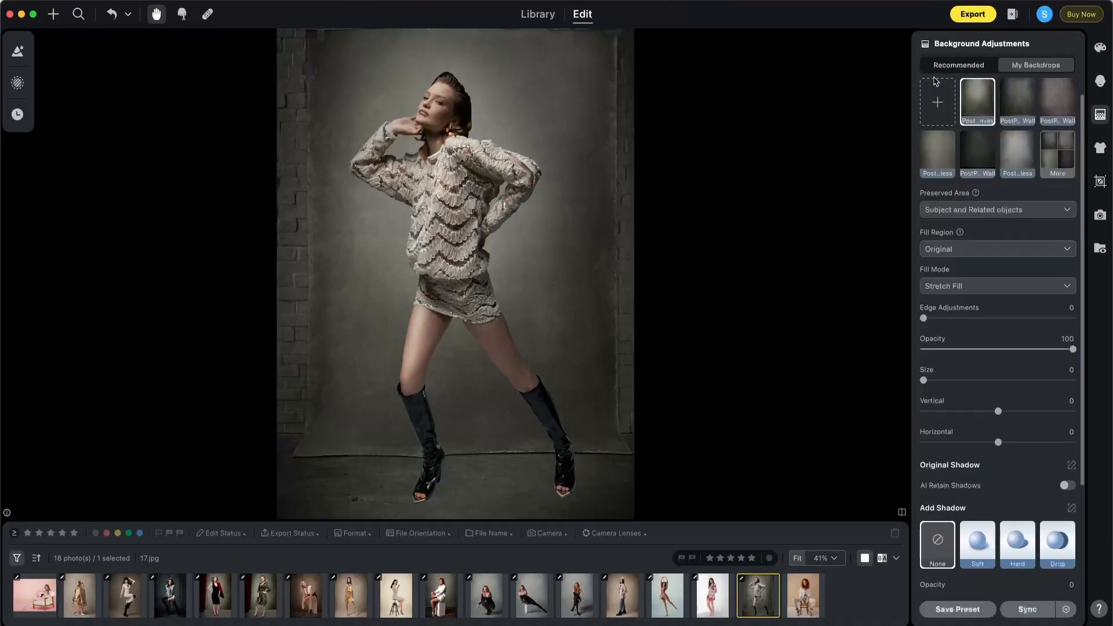
pyautogui.click(1066, 486)
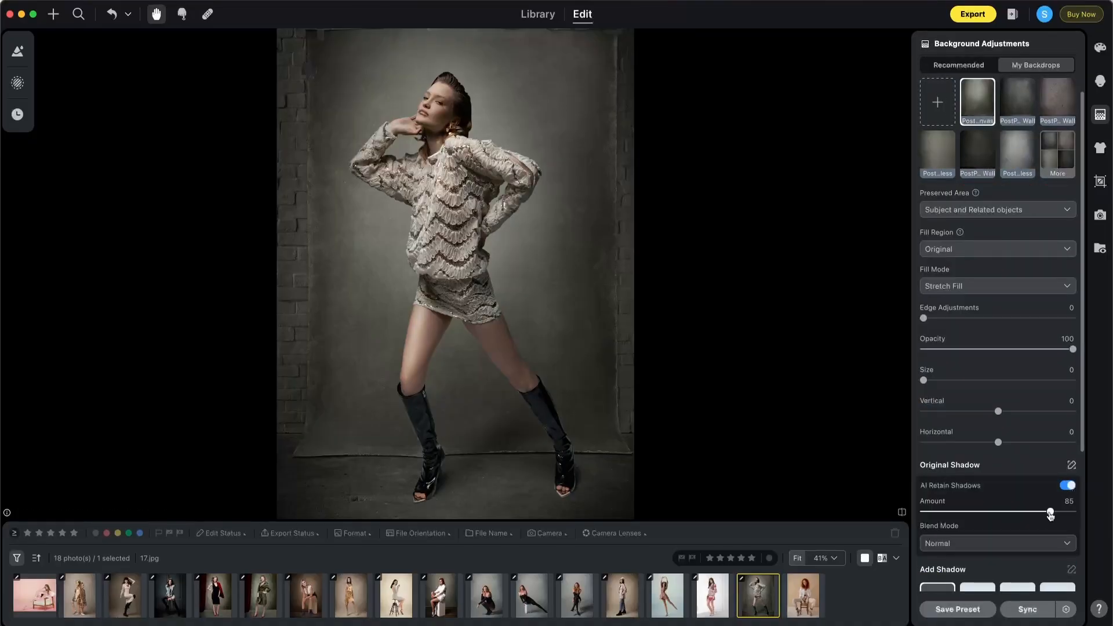
# Step: Try the pale gray seamless, roll, split and other dark canvas backdrops on 17.jpg, and apply the olive-gray hanging canvas
pyautogui.click(1016, 150)
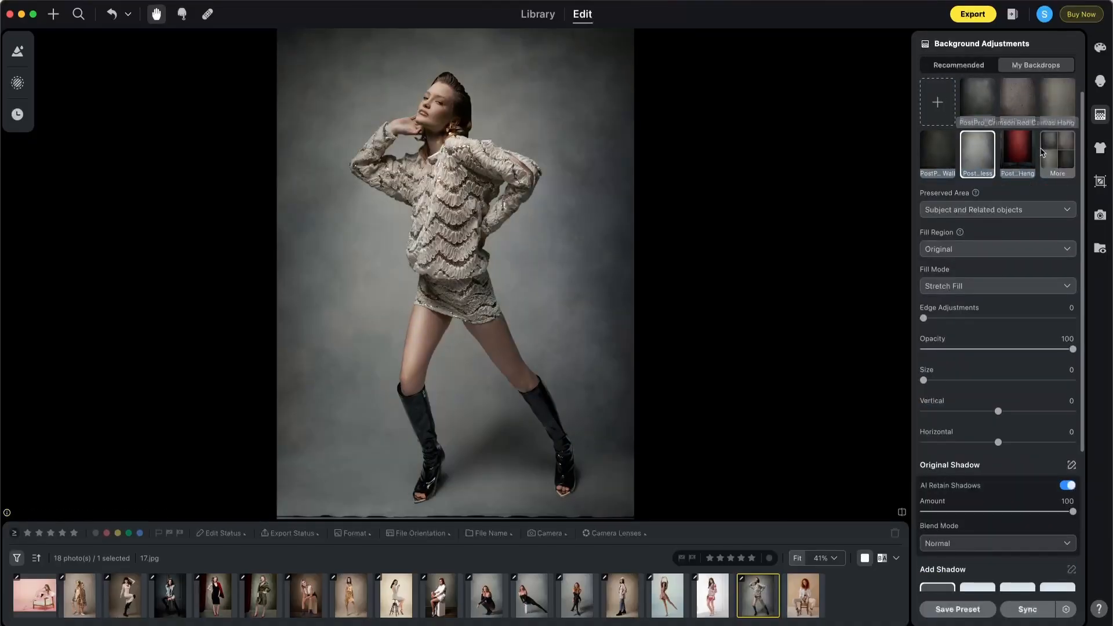
pyautogui.click(1057, 158)
pyautogui.click(981, 223)
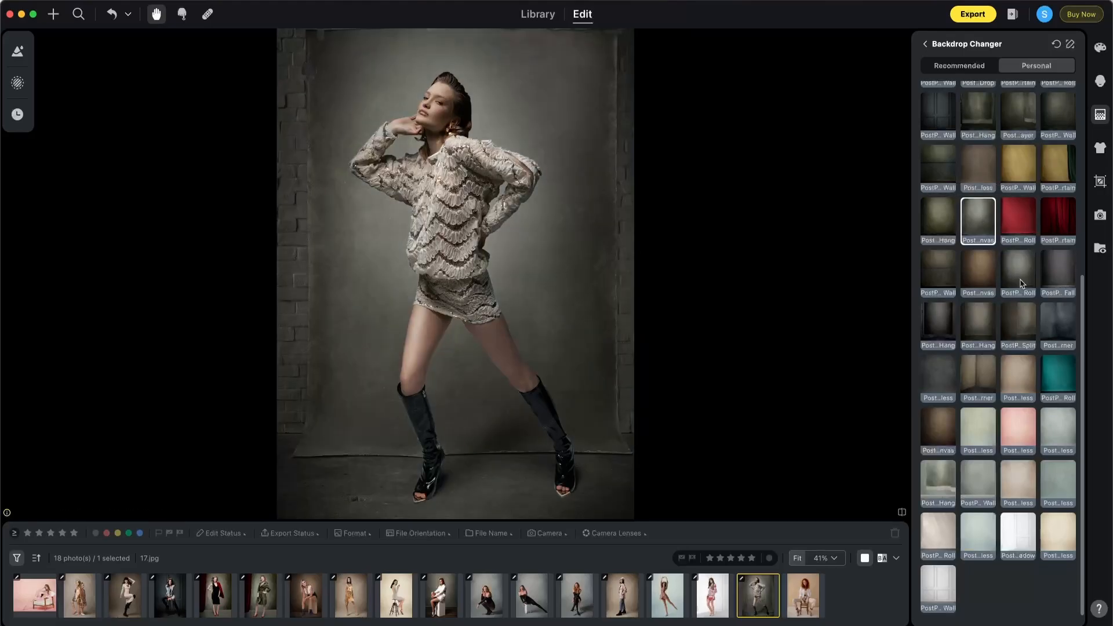
pyautogui.click(1022, 270)
pyautogui.click(979, 329)
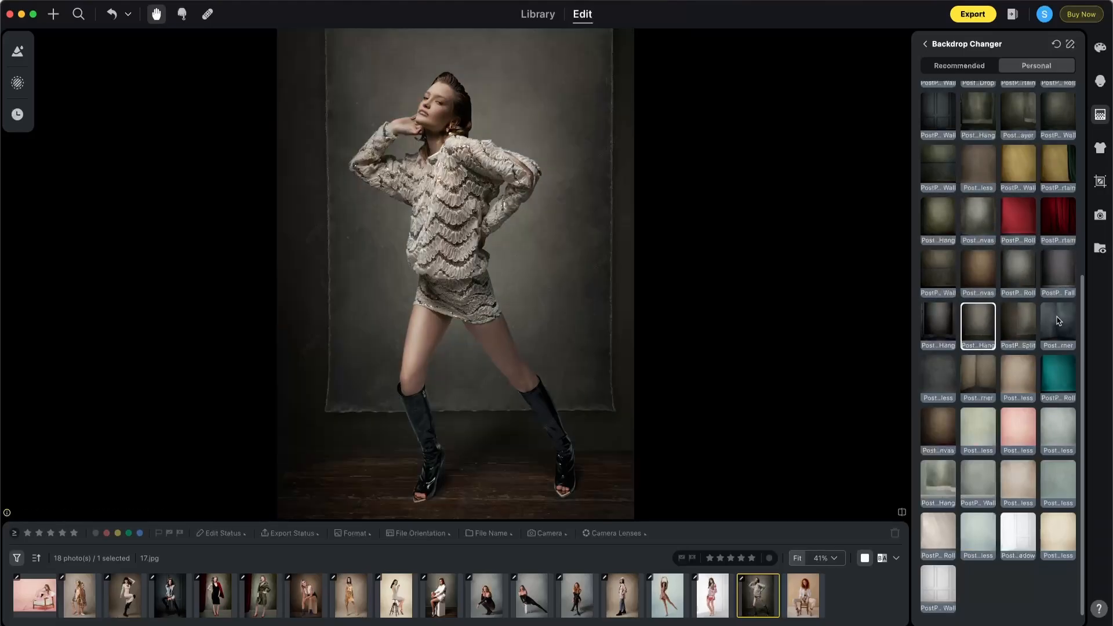
pyautogui.click(1060, 320)
pyautogui.click(1012, 323)
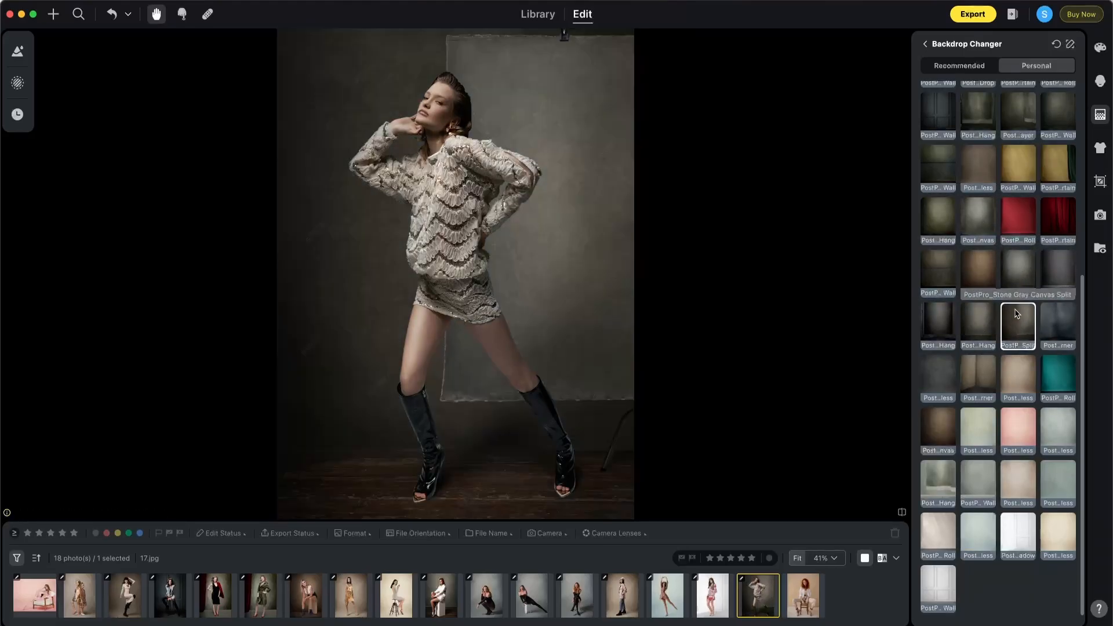
pyautogui.click(1016, 116)
pyautogui.click(1056, 115)
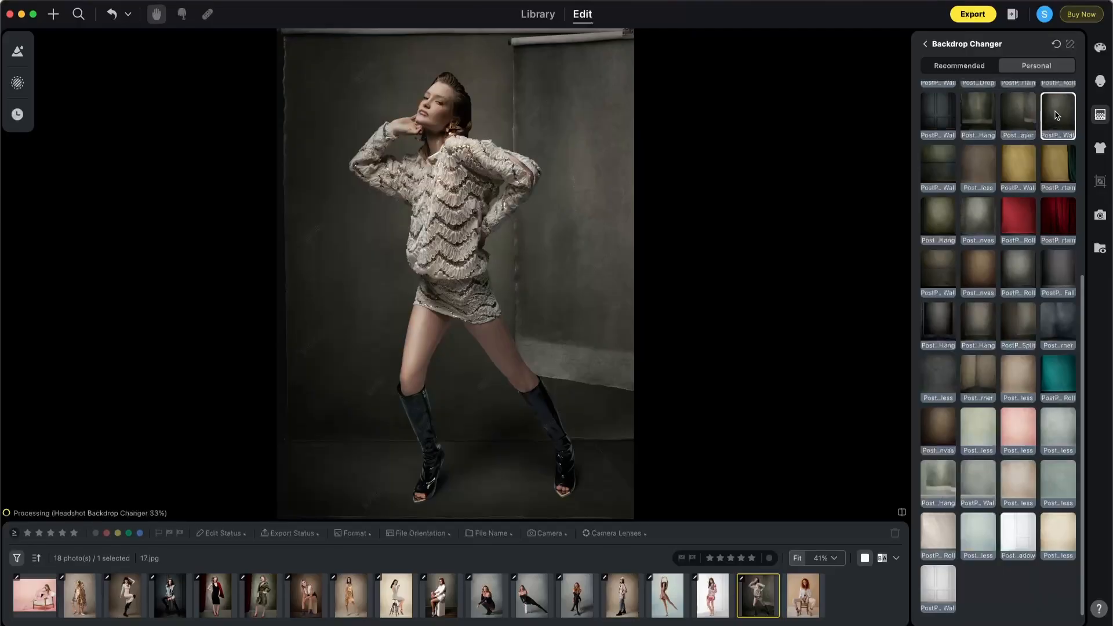
pyautogui.click(939, 219)
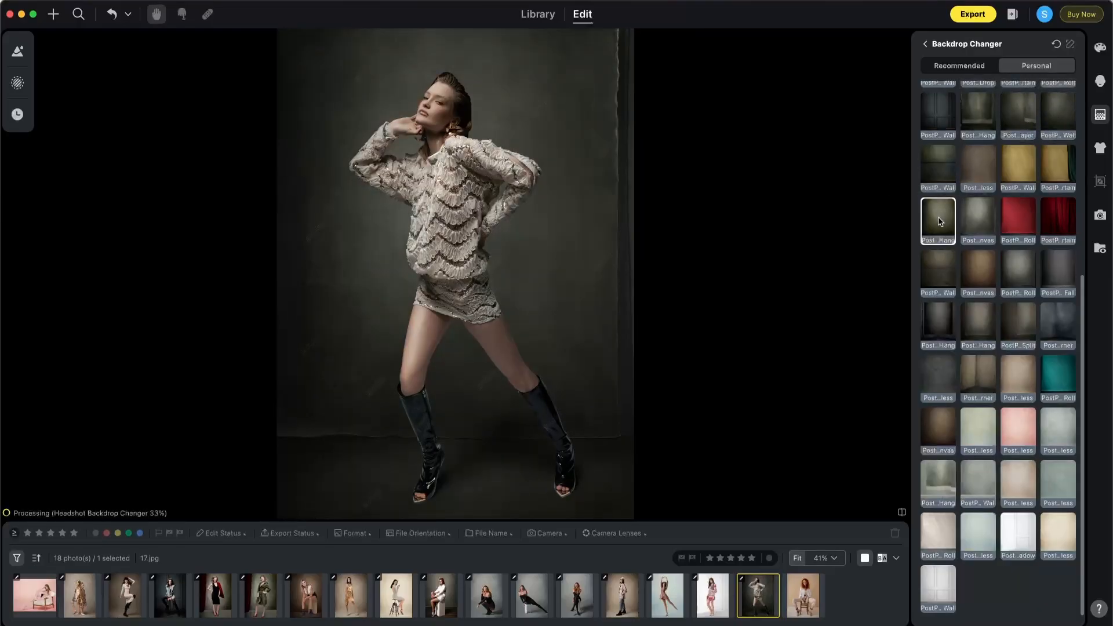
# Step: Open 18.jpg, apply the sage-green hanging canvas backdrop with the painted plank floor, and turn on AI Retain Shadows
pyautogui.click(806, 608)
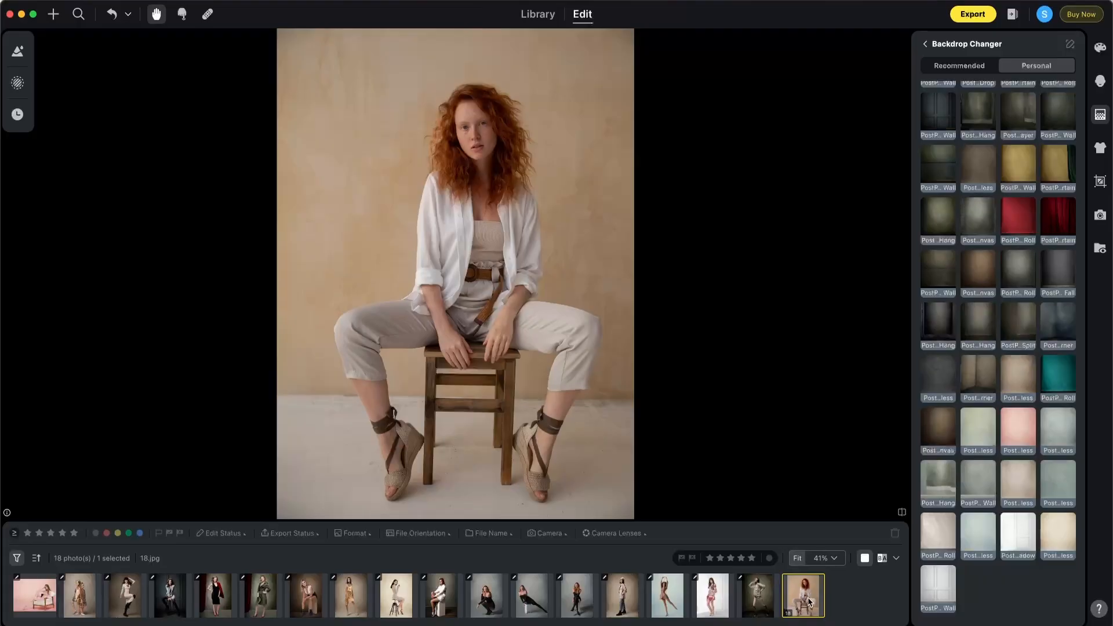
pyautogui.click(935, 483)
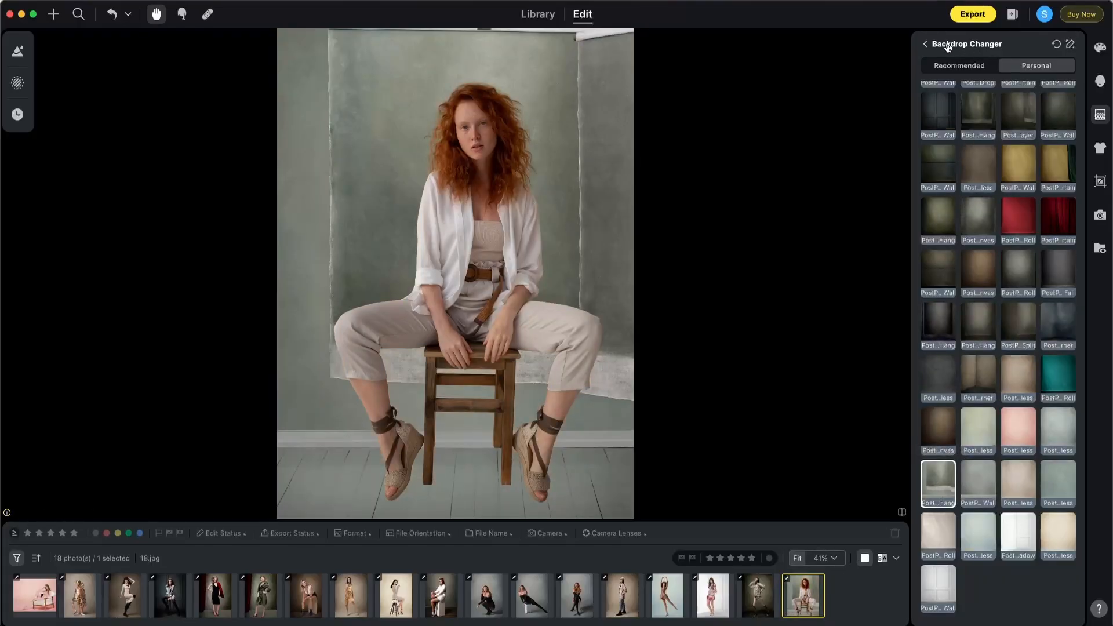
pyautogui.click(948, 46)
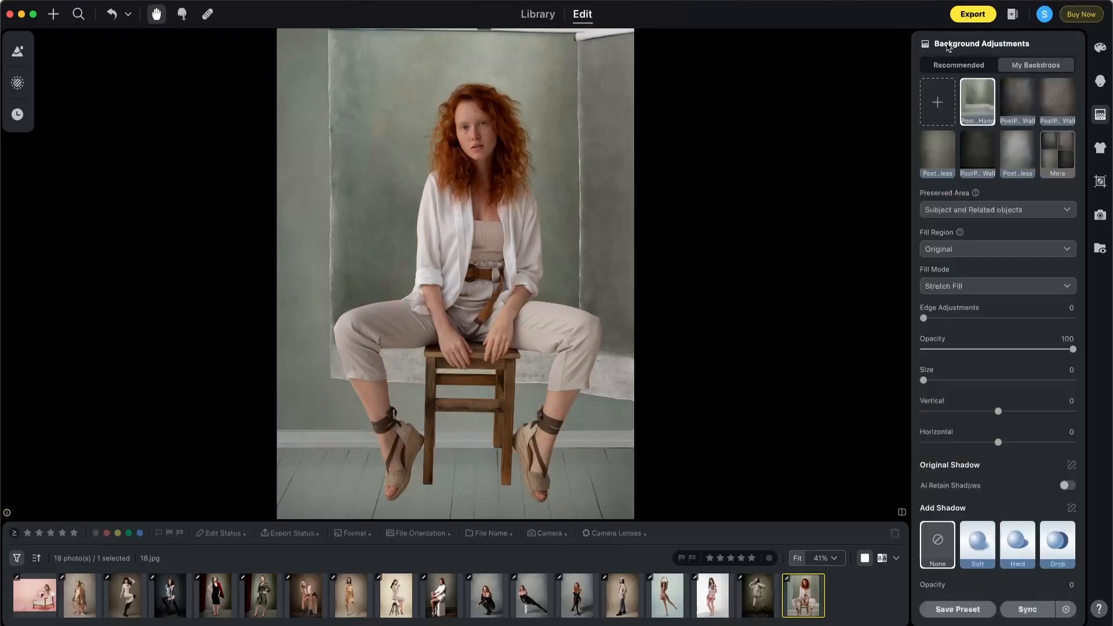
pyautogui.click(1066, 486)
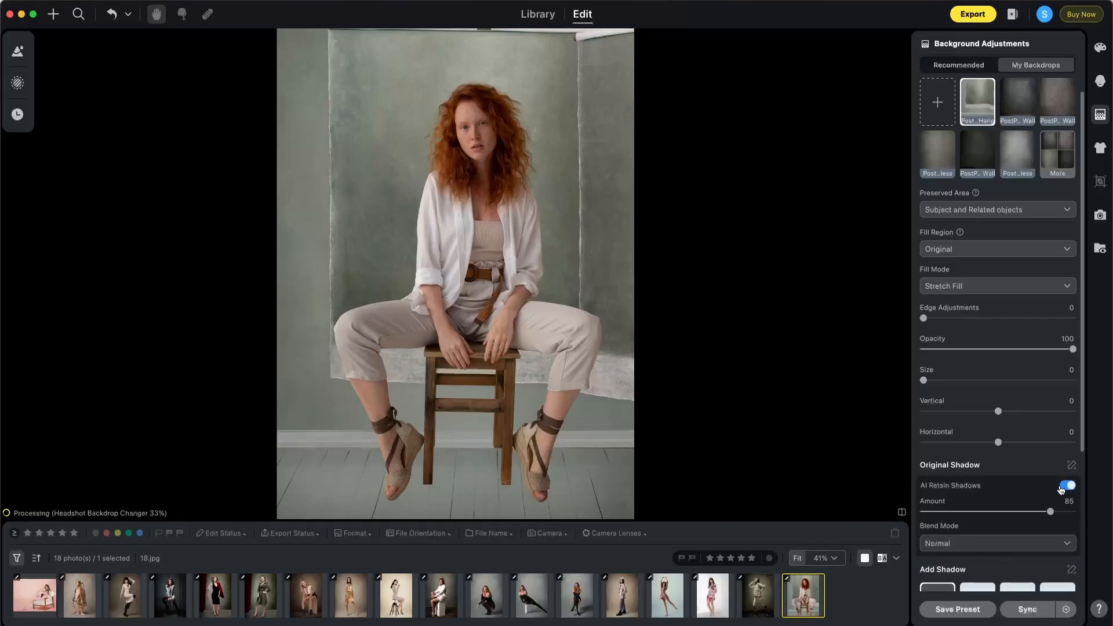
# Step: Shift the white balance tint of 18.jpg slightly toward green in the color adjustments
pyautogui.click(1100, 49)
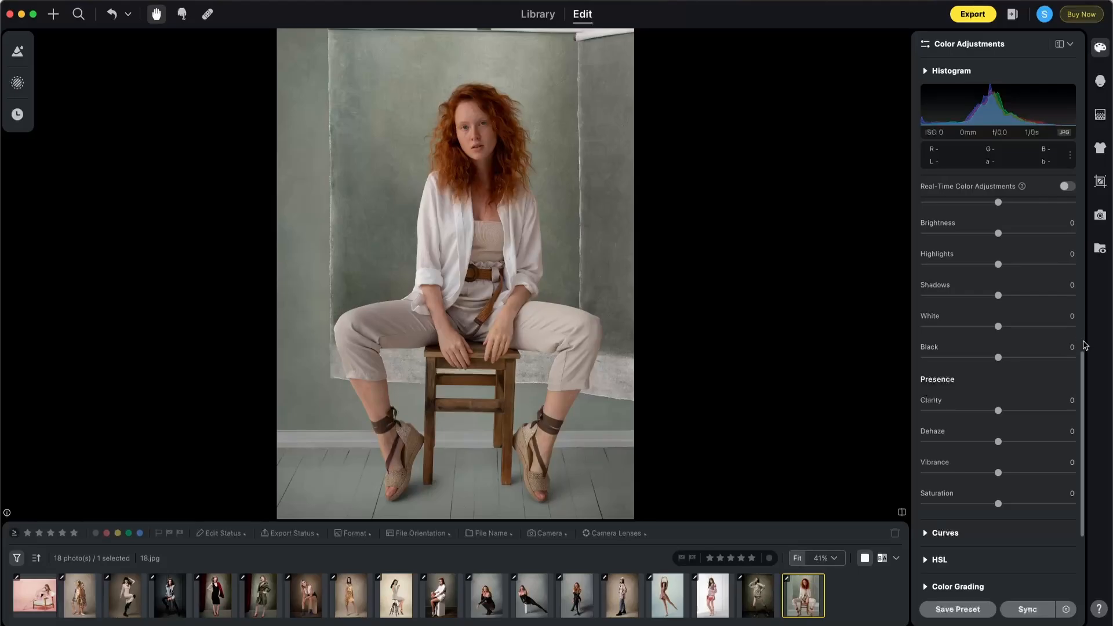
pyautogui.moveTo(1085, 346); pyautogui.dragTo(1087, 235)
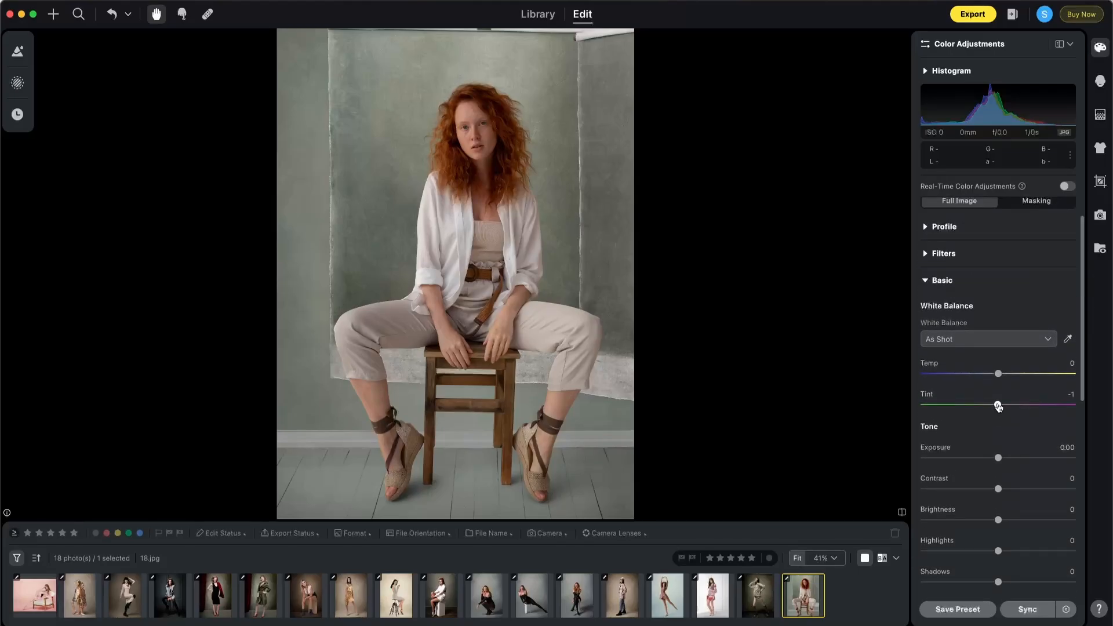
pyautogui.click(996, 405)
# Step: Switch the backdrop of 18.jpg to the pale green seamless canvas and check the feet, chair and hair edges at 100% zoom
pyautogui.click(1100, 115)
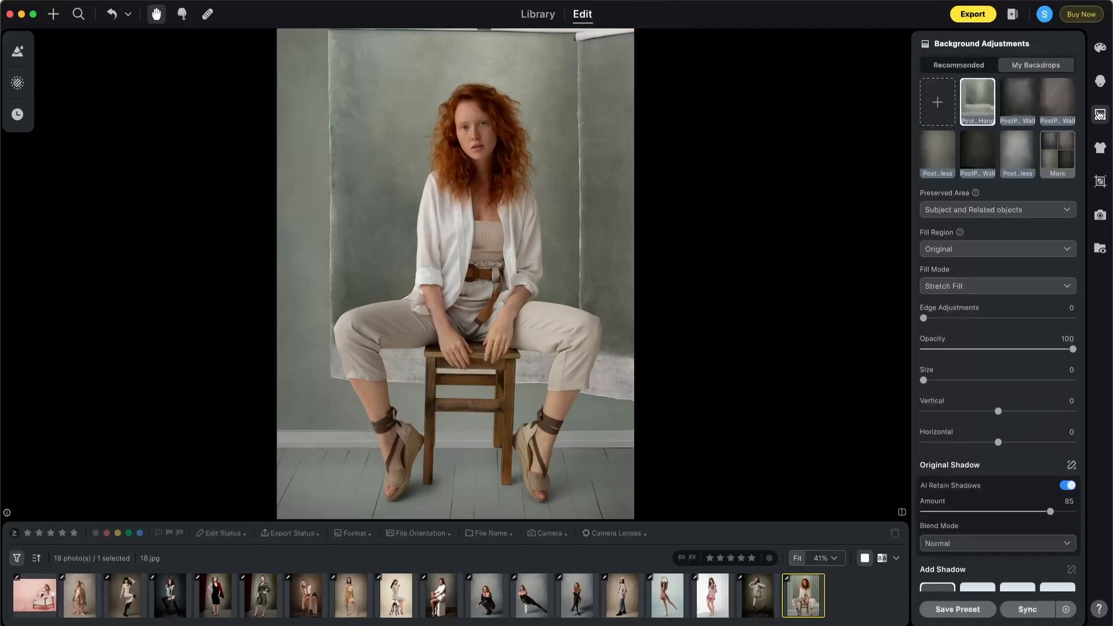
pyautogui.click(1054, 162)
pyautogui.click(980, 429)
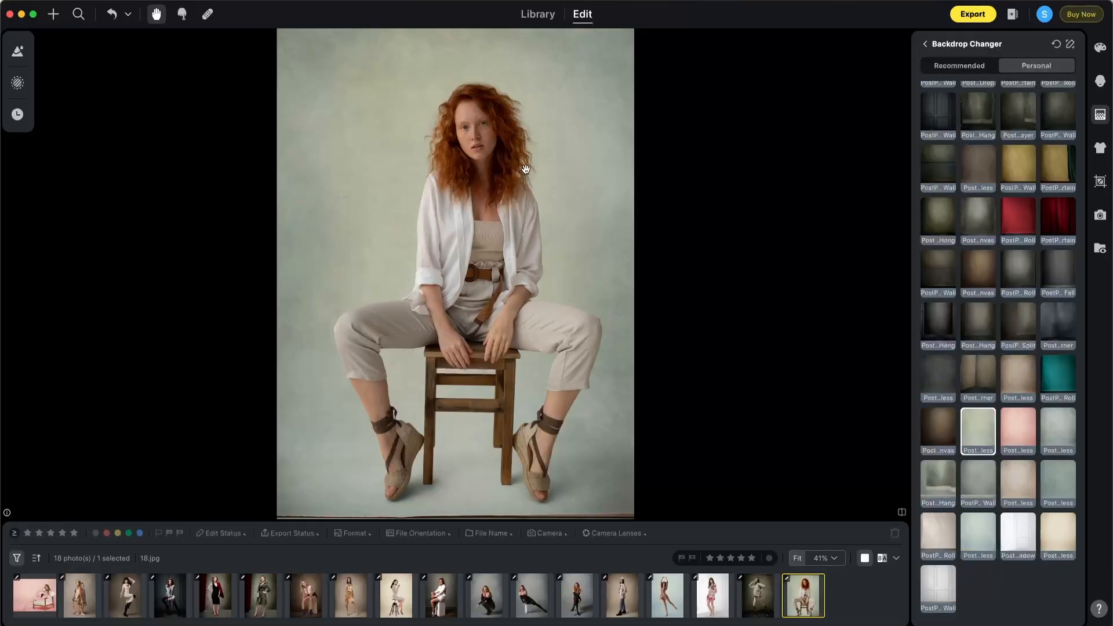
pyautogui.moveTo(526, 169); pyautogui.dragTo(589, 149)
pyautogui.moveTo(617, 458); pyautogui.dragTo(596, 216)
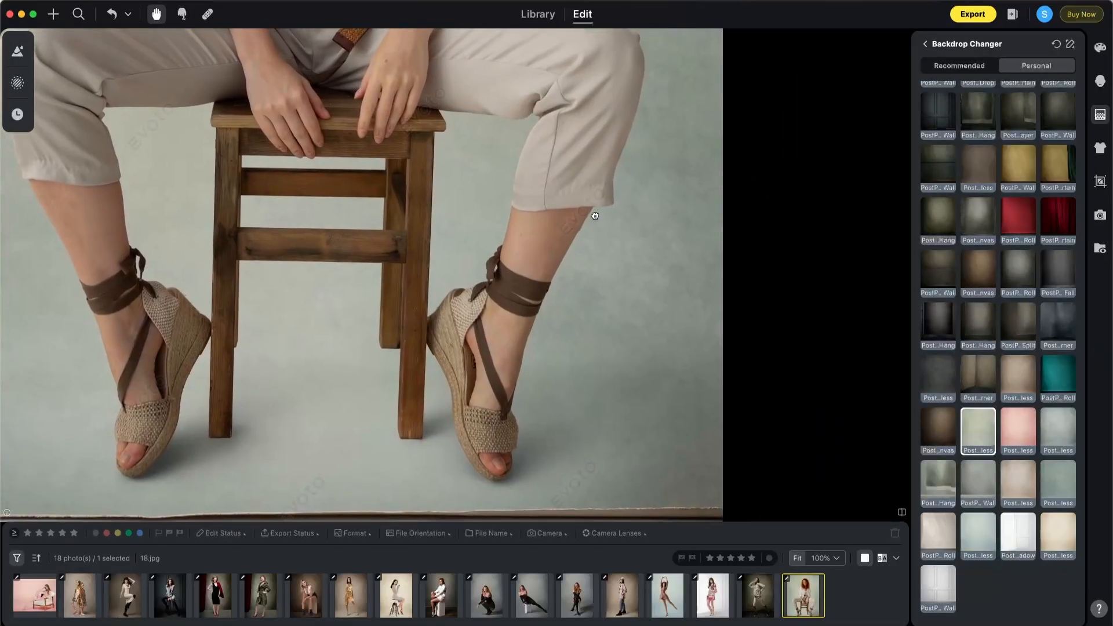
pyautogui.scroll(15, 595, 216)
pyautogui.hscroll(-3, 596, 216)
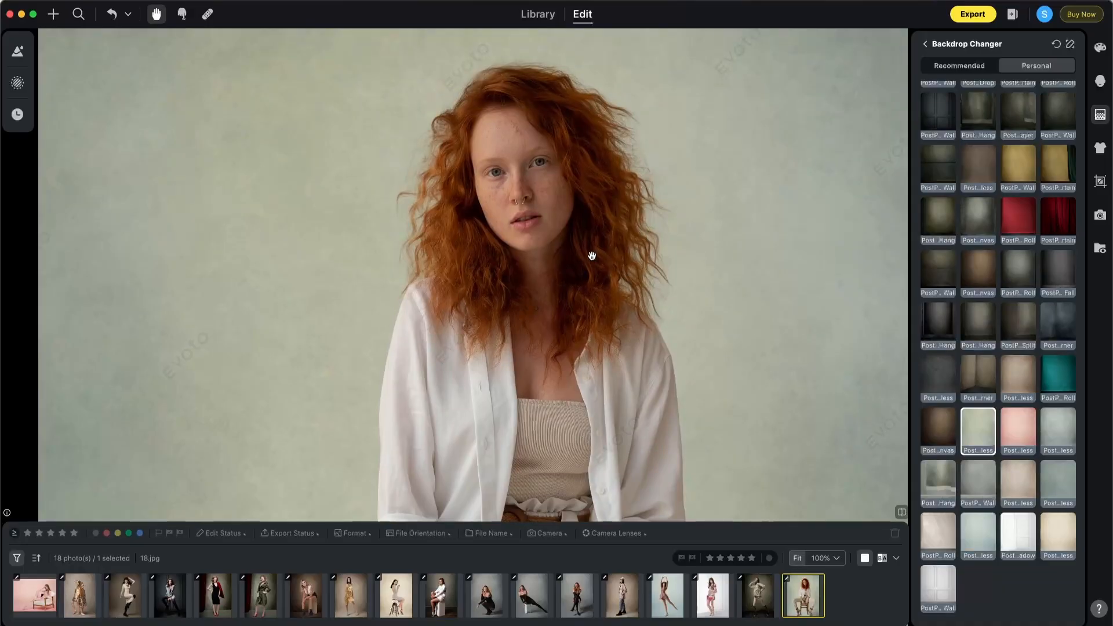
pyautogui.click(592, 255)
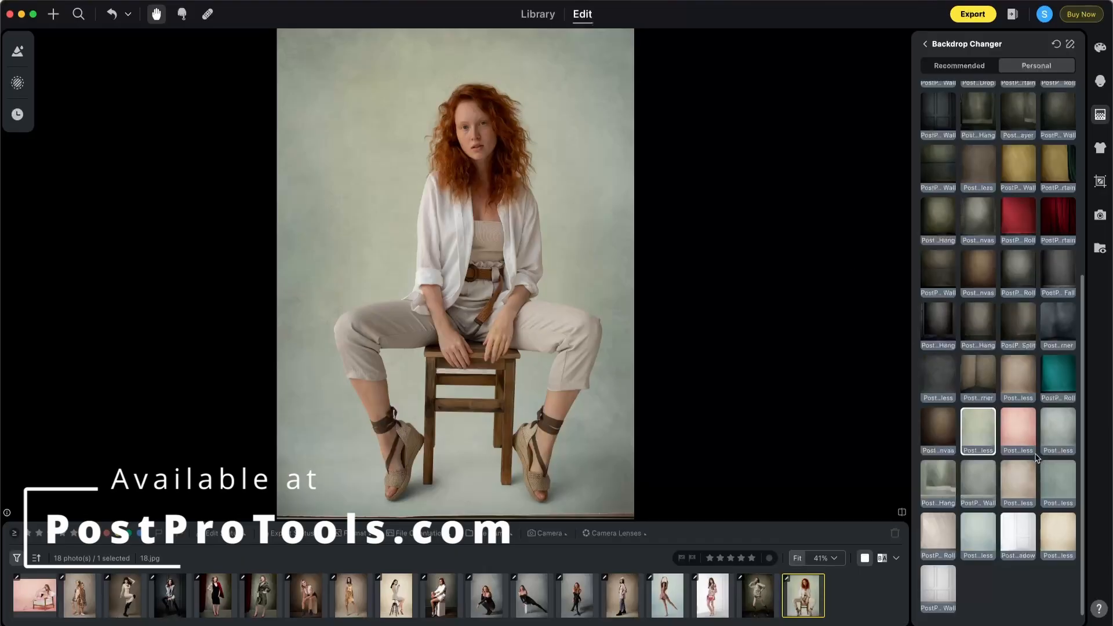
pyautogui.scroll(5, 1088, 312)
pyautogui.scroll(3, 1088, 312)
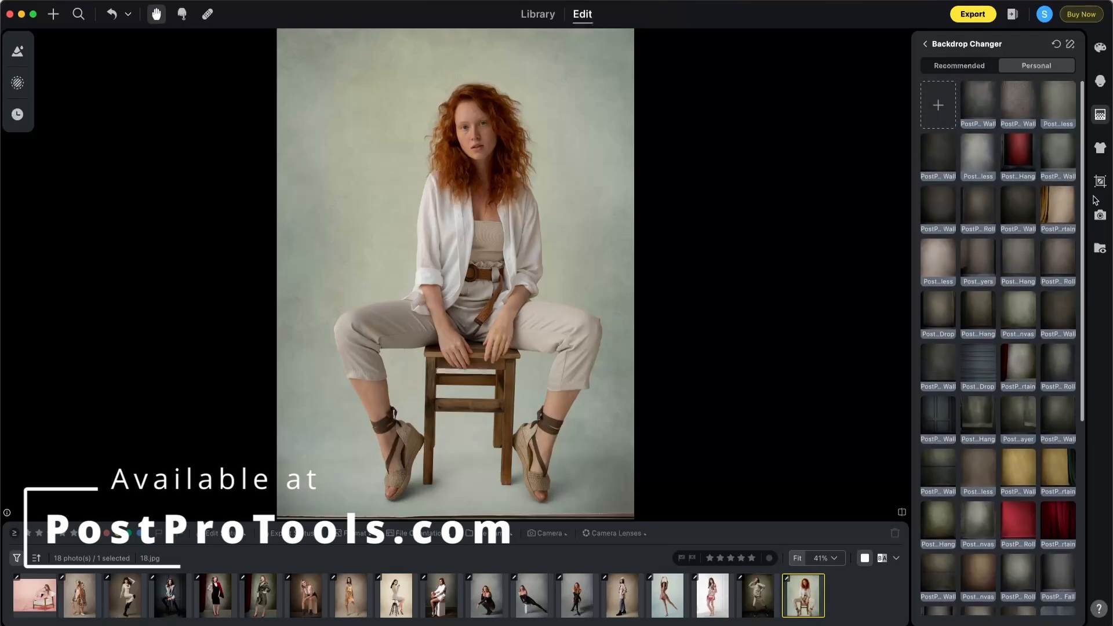